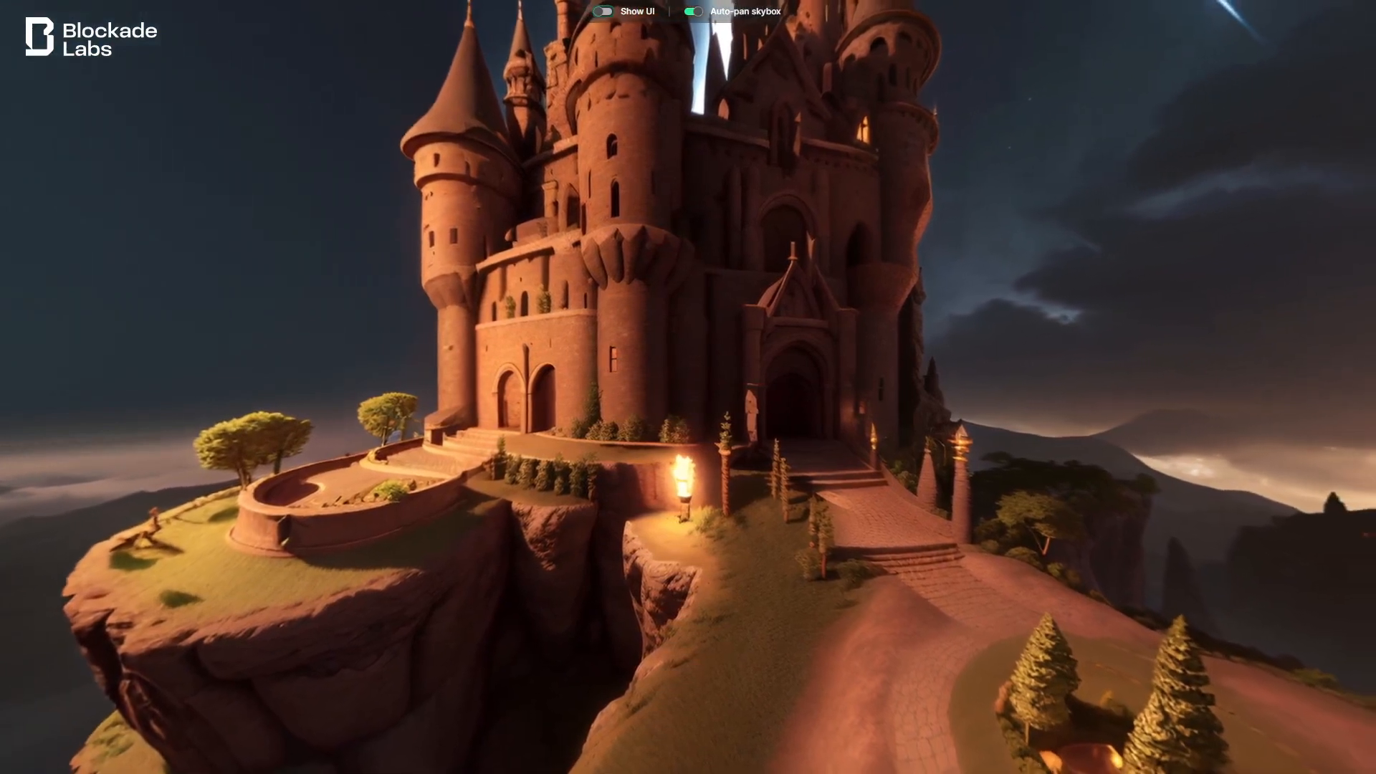
# - Look around the night-time castle skybox, examining the castle, the sky, the cliffs and the surrounding landscape
pyautogui.moveTo(875, 320); pyautogui.dragTo(871, 517)
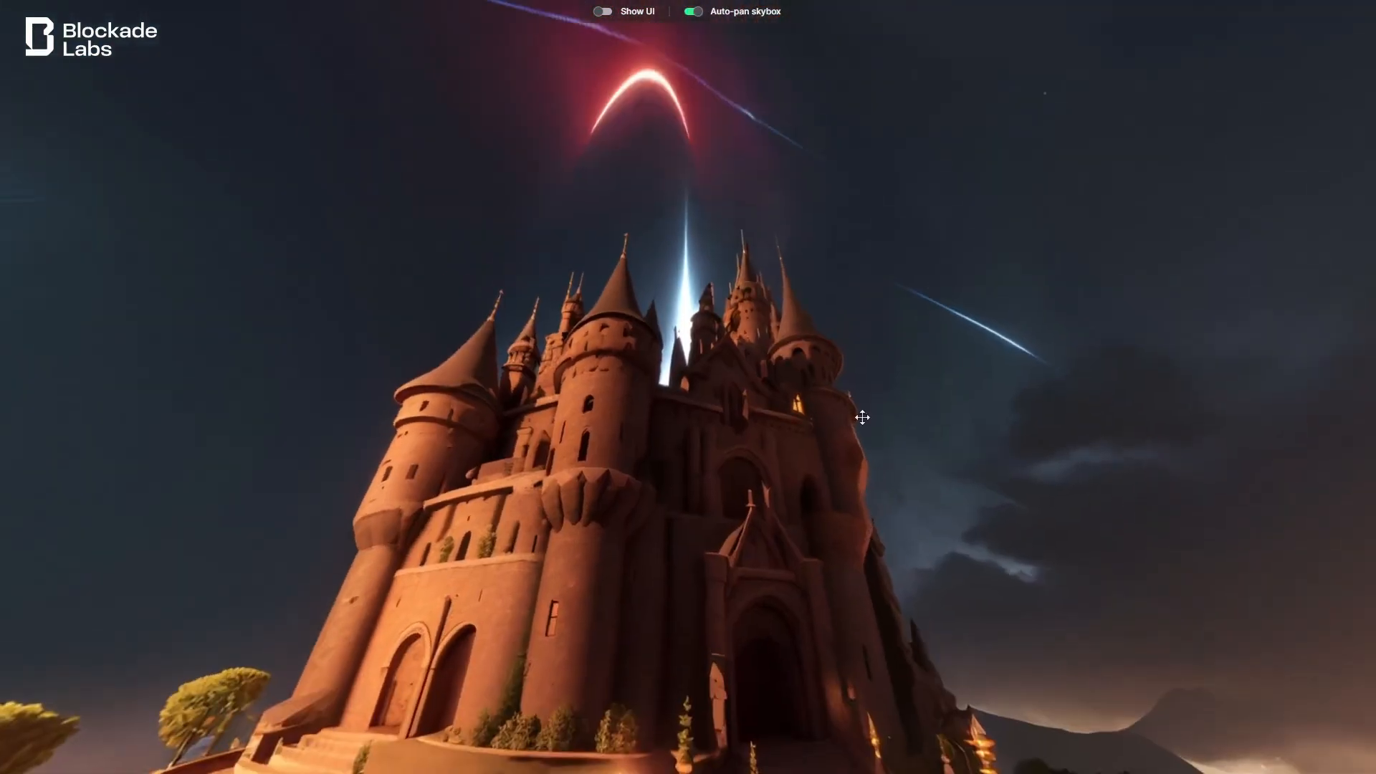
pyautogui.moveTo(850, 445); pyautogui.dragTo(602, 408)
pyautogui.moveTo(902, 359); pyautogui.dragTo(716, 372)
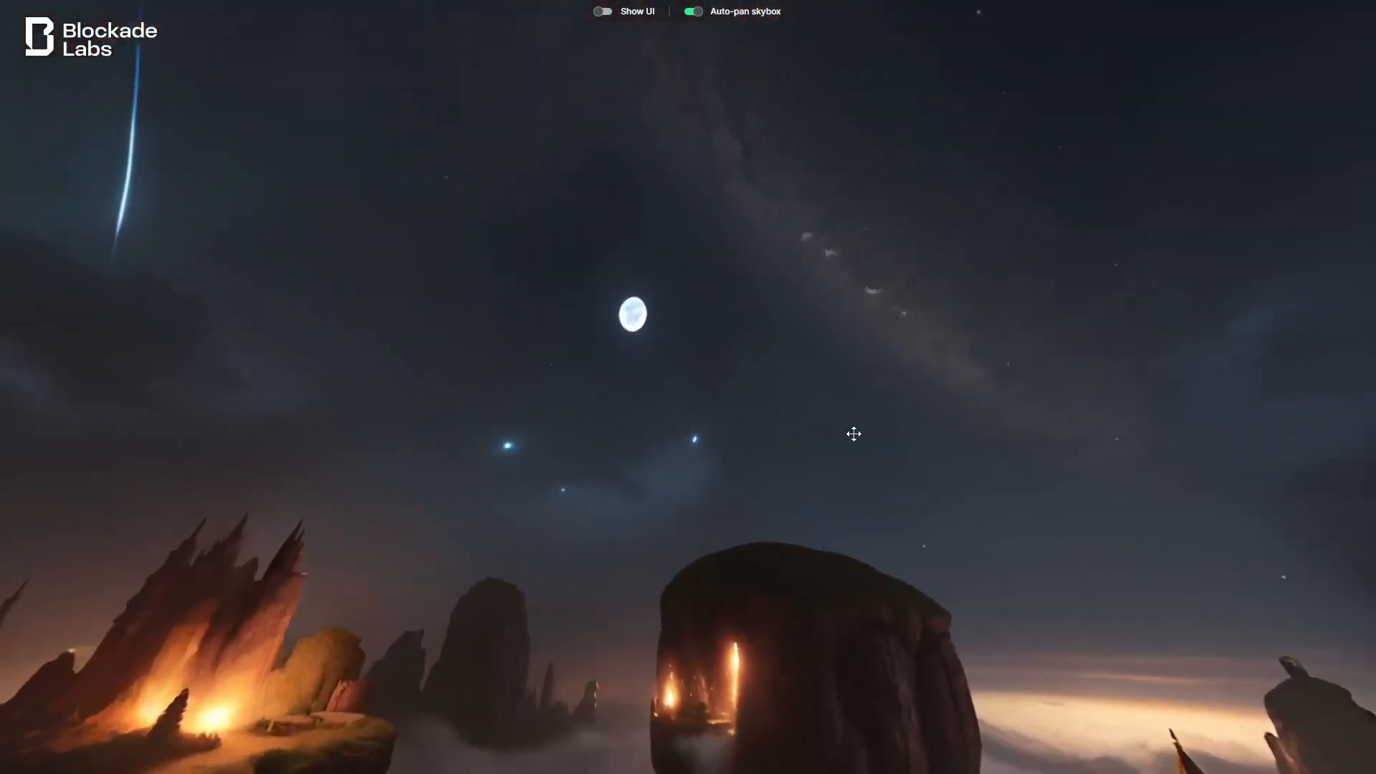
pyautogui.moveTo(848, 424); pyautogui.dragTo(757, 241)
pyautogui.moveTo(798, 356); pyautogui.dragTo(595, 64)
pyautogui.moveTo(740, 397); pyautogui.dragTo(924, 459)
pyautogui.moveTo(525, 307); pyautogui.dragTo(1106, 291)
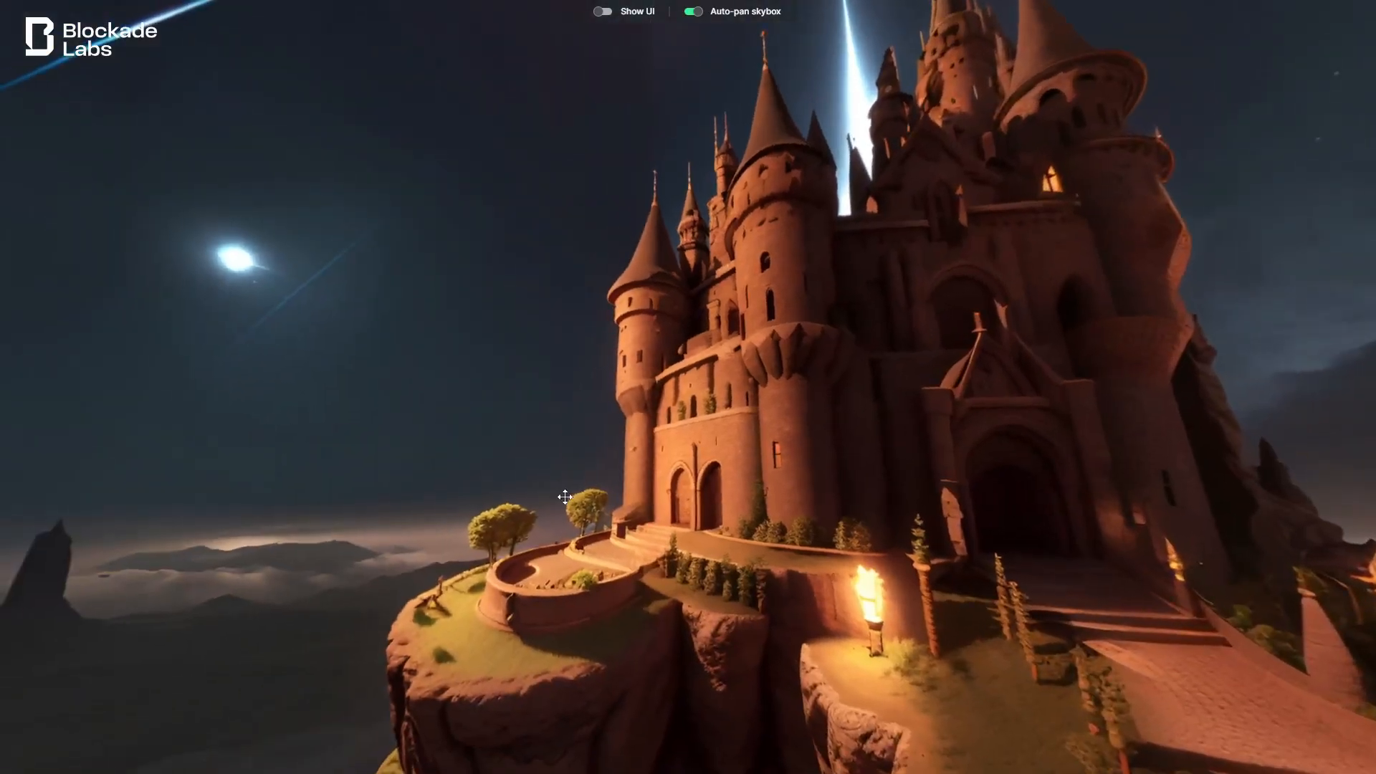
pyautogui.moveTo(566, 488); pyautogui.dragTo(1032, 534)
pyautogui.moveTo(709, 411); pyautogui.dragTo(595, 479)
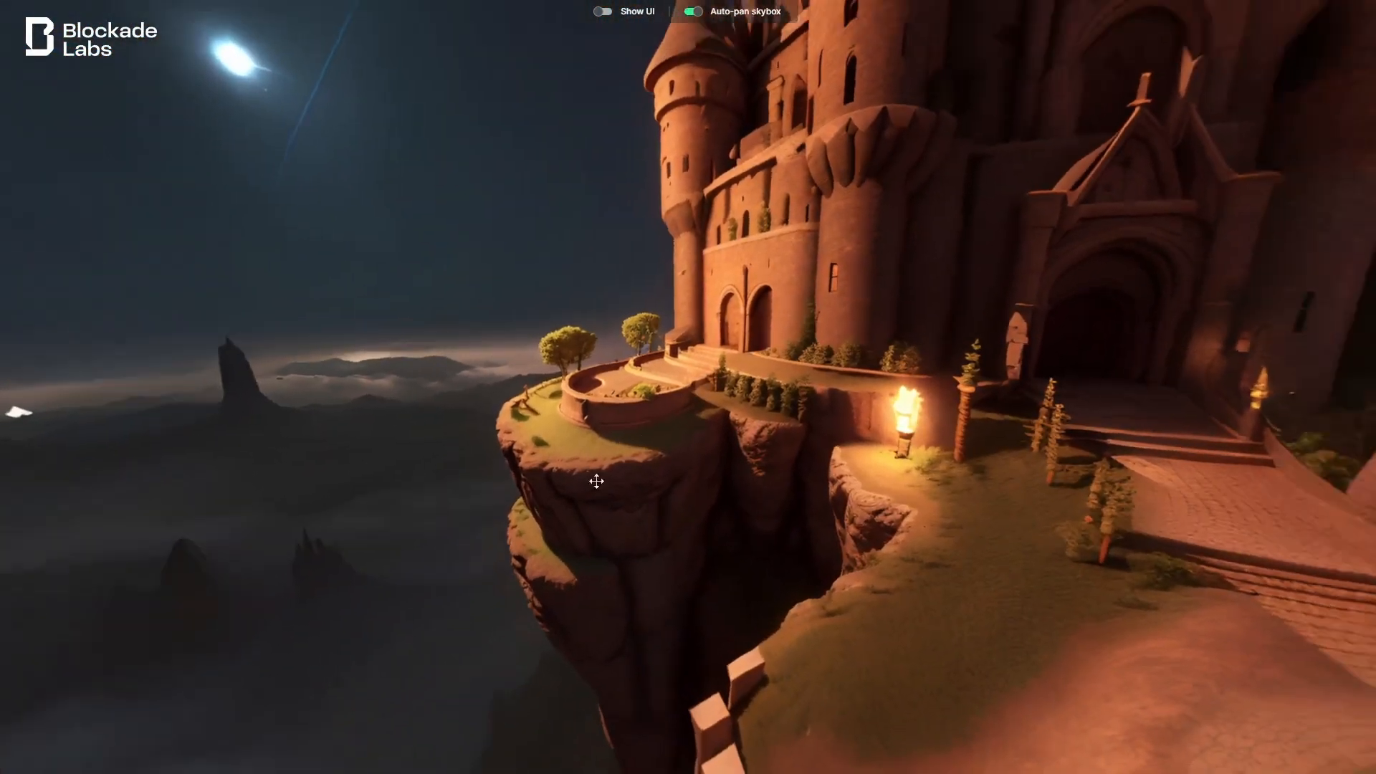
pyautogui.moveTo(852, 500); pyautogui.dragTo(645, 414)
pyautogui.moveTo(924, 365); pyautogui.dragTo(805, 492)
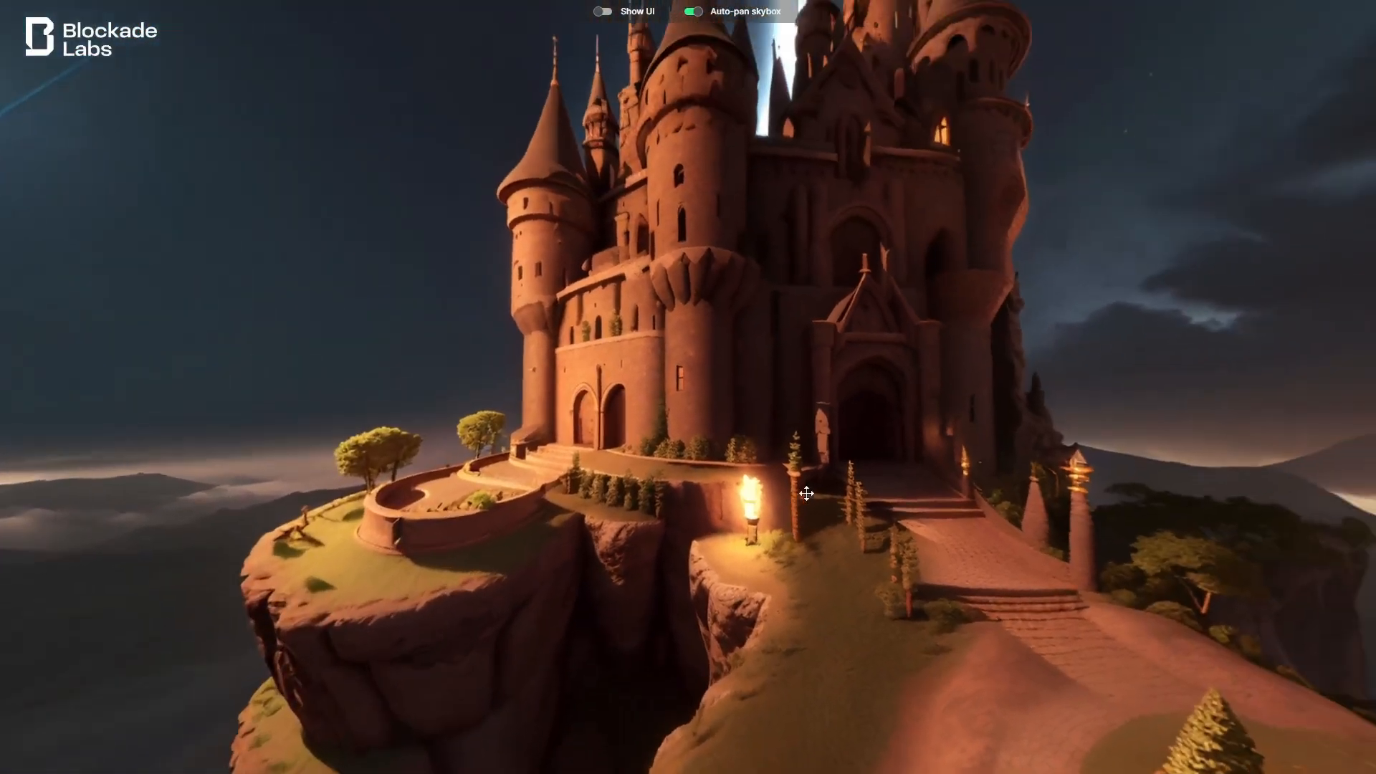
# - Show the interface and enter Create New mode to start a skybox from scratch
pyautogui.click(602, 12)
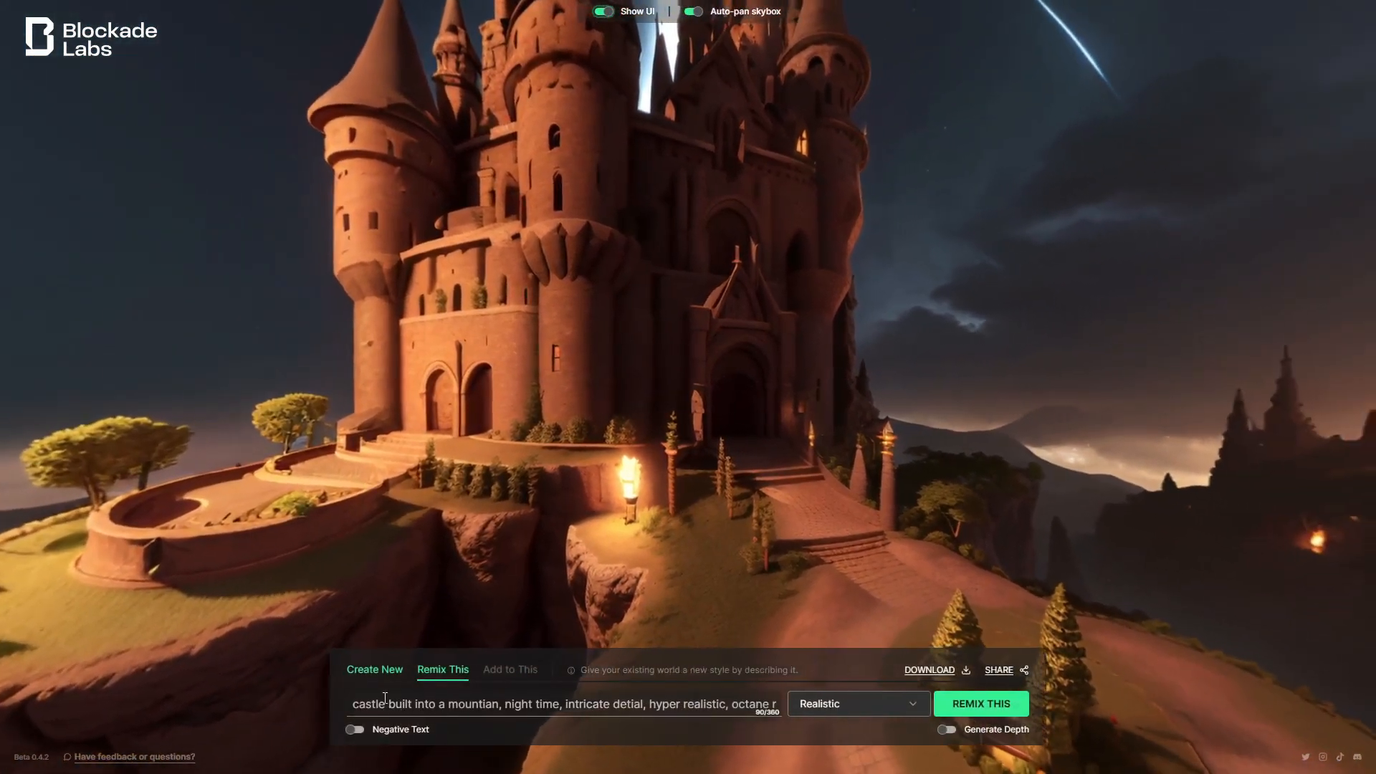
pyautogui.click(386, 674)
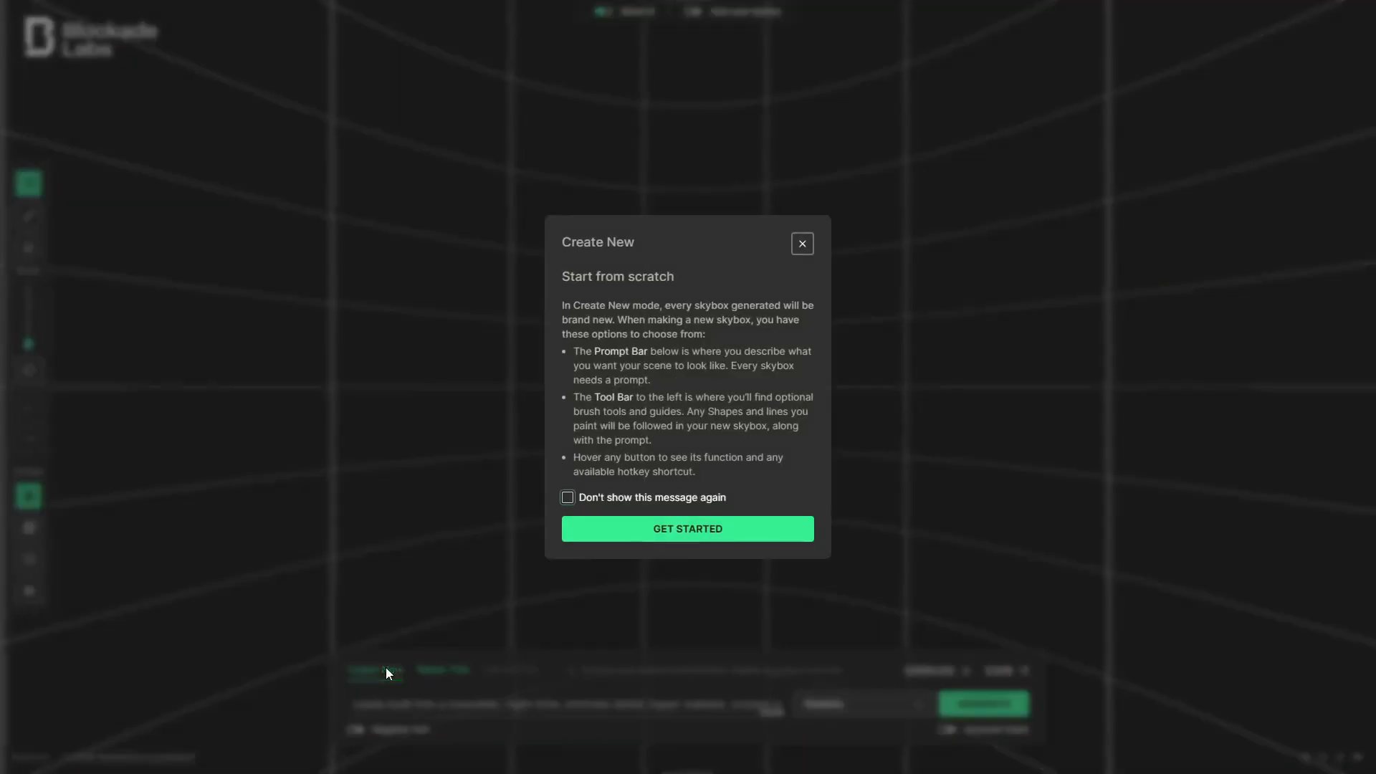
pyautogui.click(676, 528)
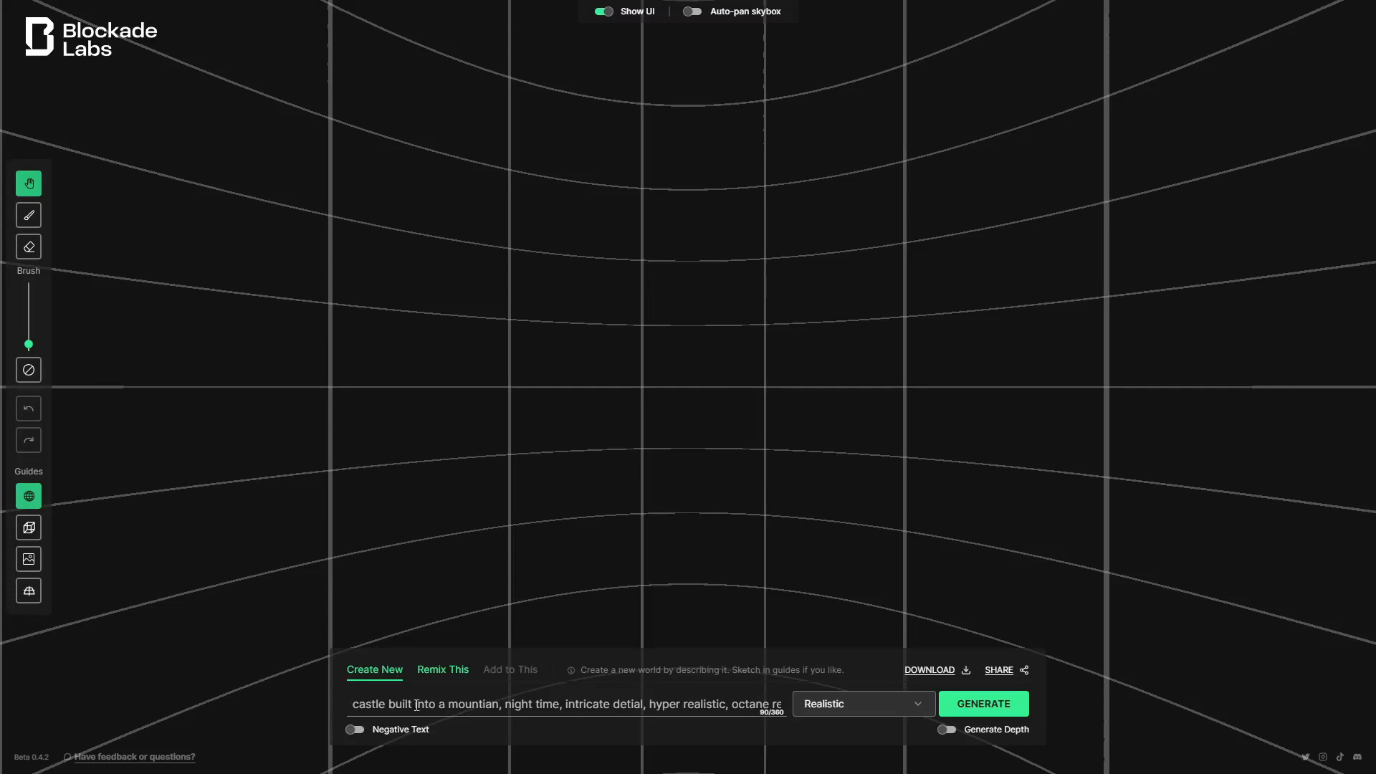
pyautogui.moveTo(766, 391); pyautogui.dragTo(584, 413)
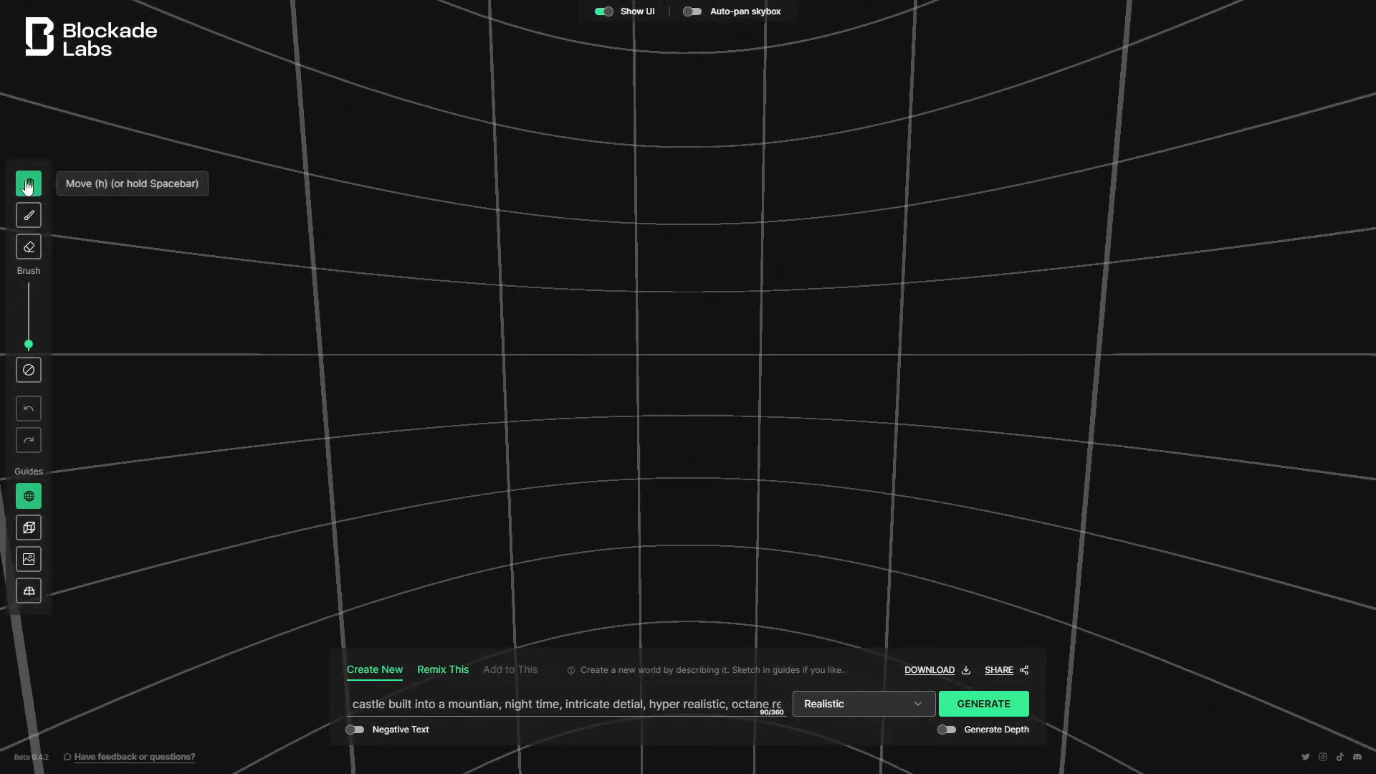
# - Show the current skybox image as a backdrop, try the cube and ground-plane grid guides over it, and leave all grids off
pyautogui.moveTo(595, 356); pyautogui.dragTo(595, 310)
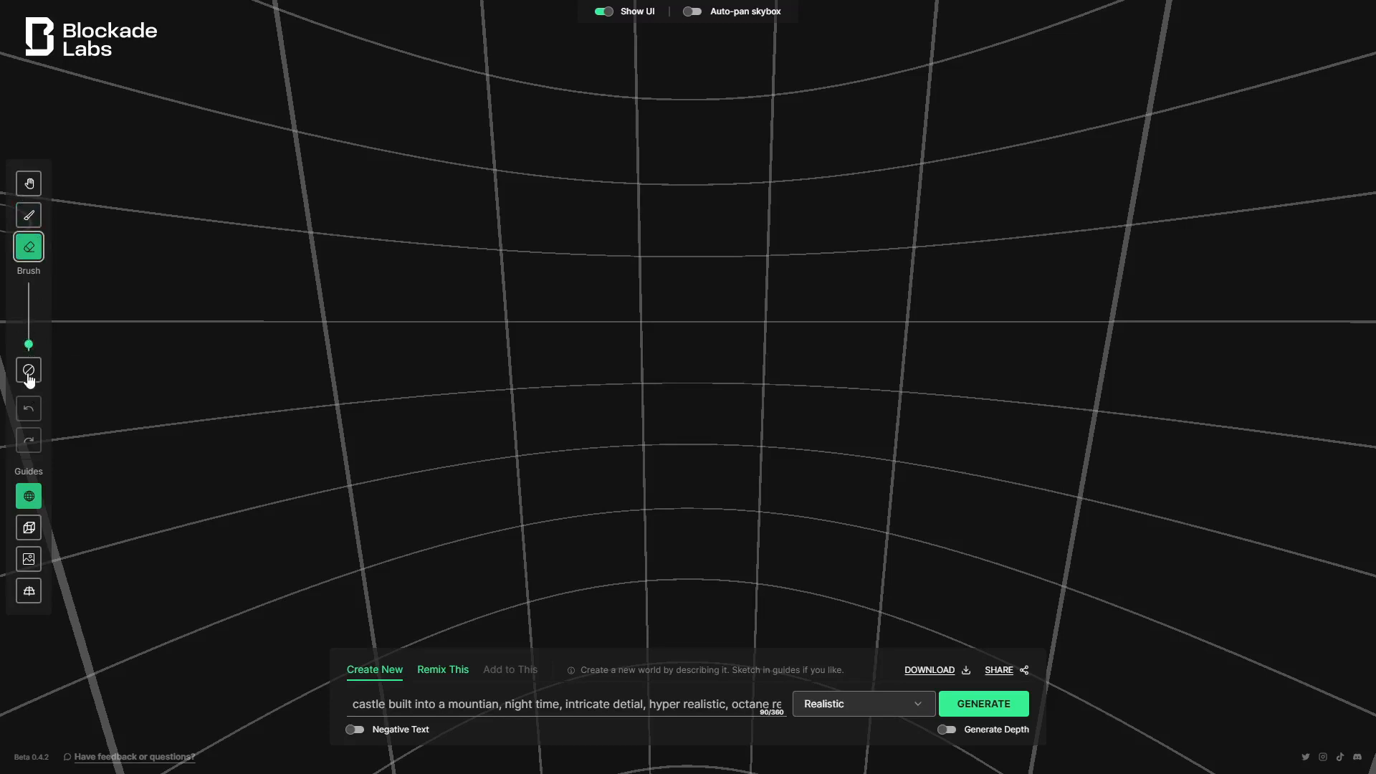
pyautogui.click(29, 559)
pyautogui.click(30, 528)
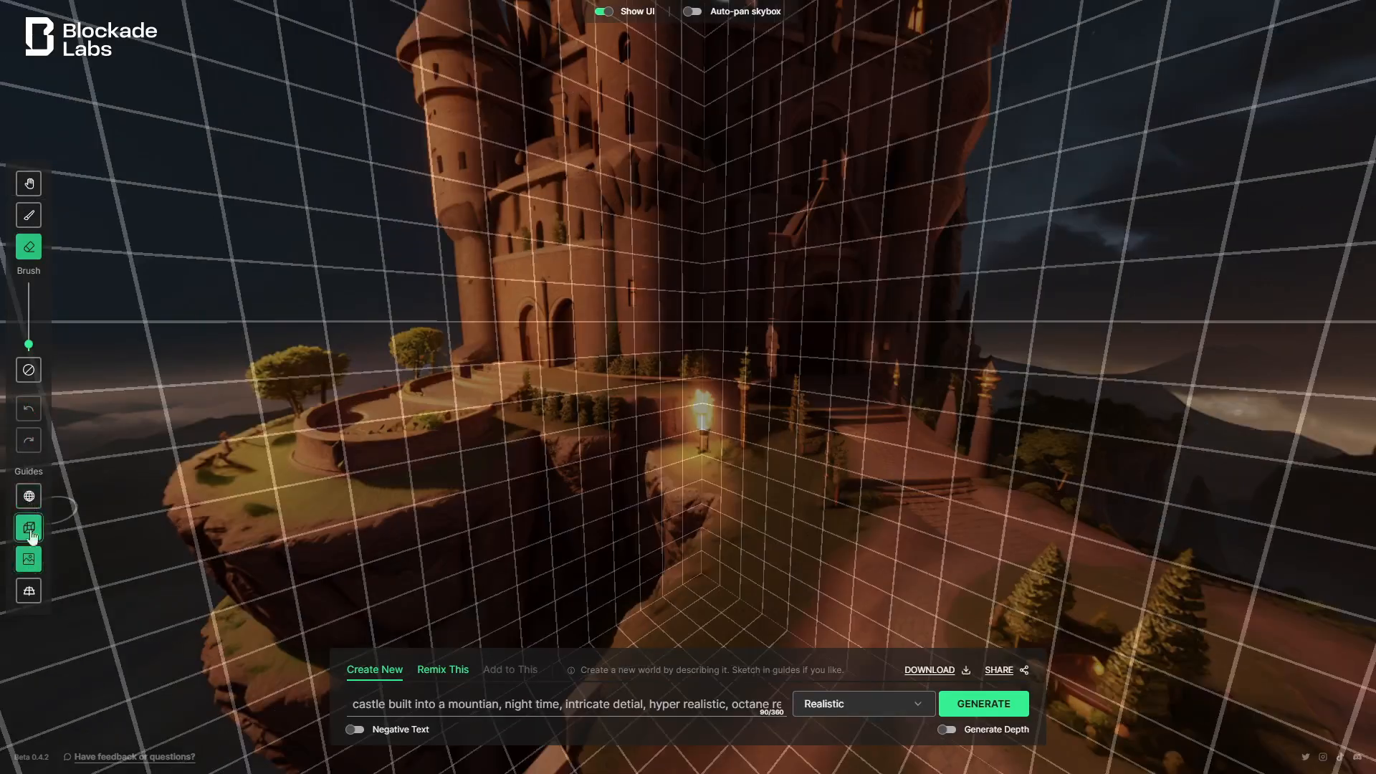
pyautogui.click(30, 594)
pyautogui.click(29, 496)
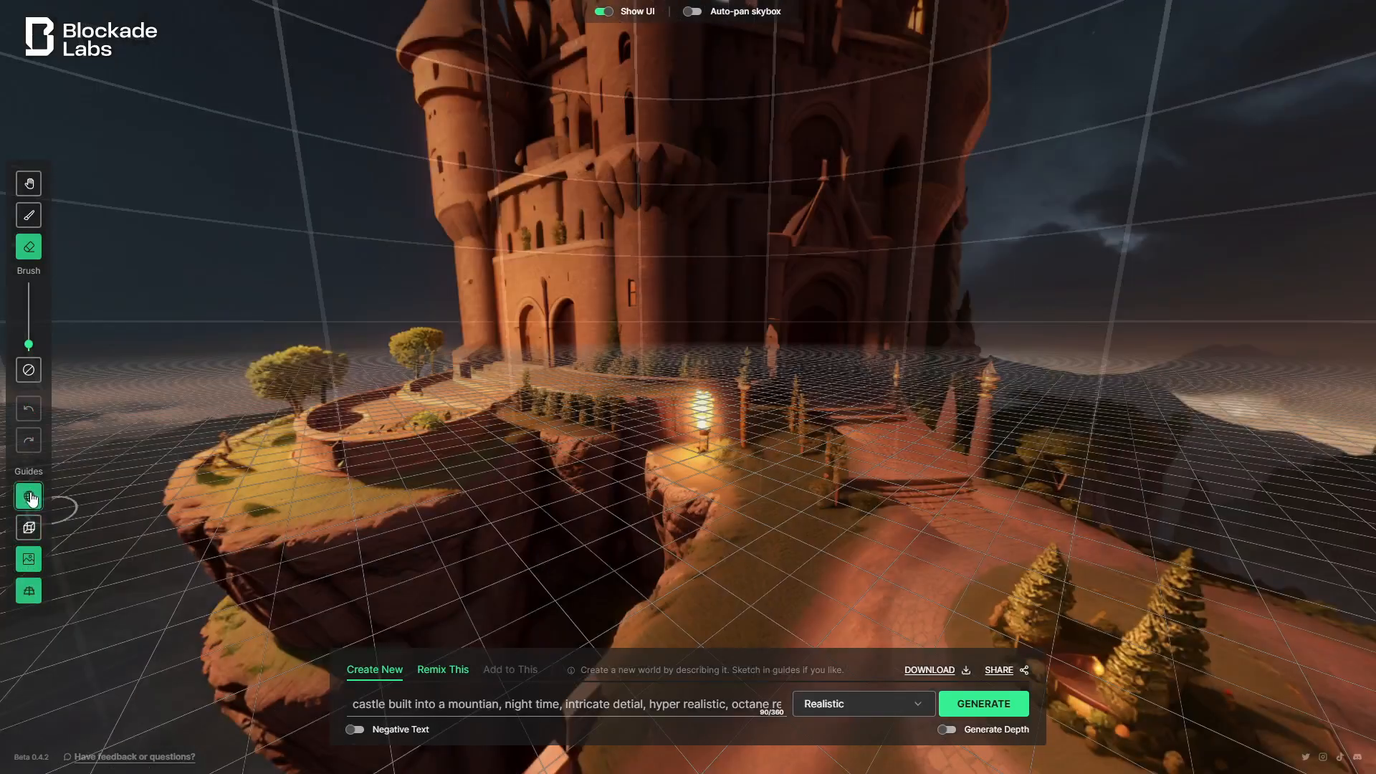
pyautogui.click(30, 592)
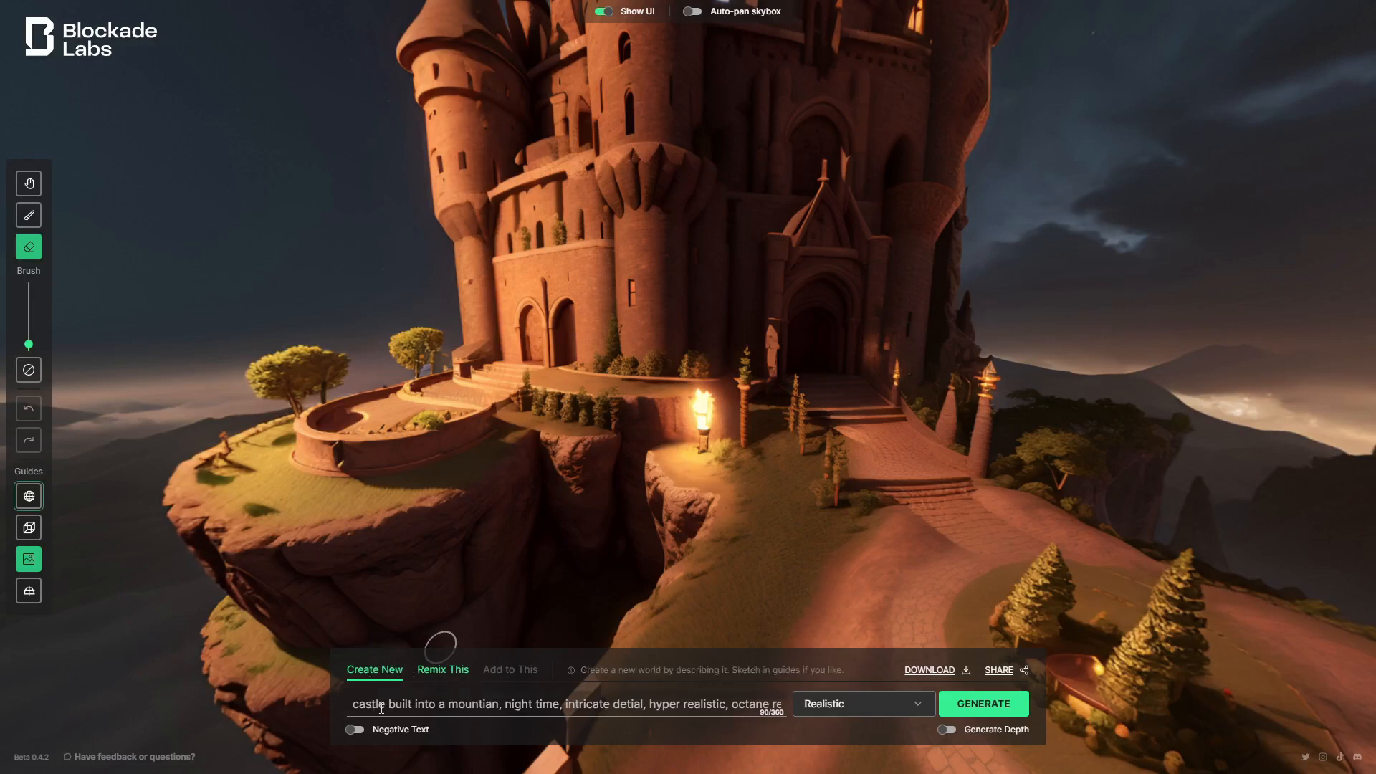
# - Turn the negative text field on and off again, and view the available skybox styles without changing the Realistic style
pyautogui.click(385, 731)
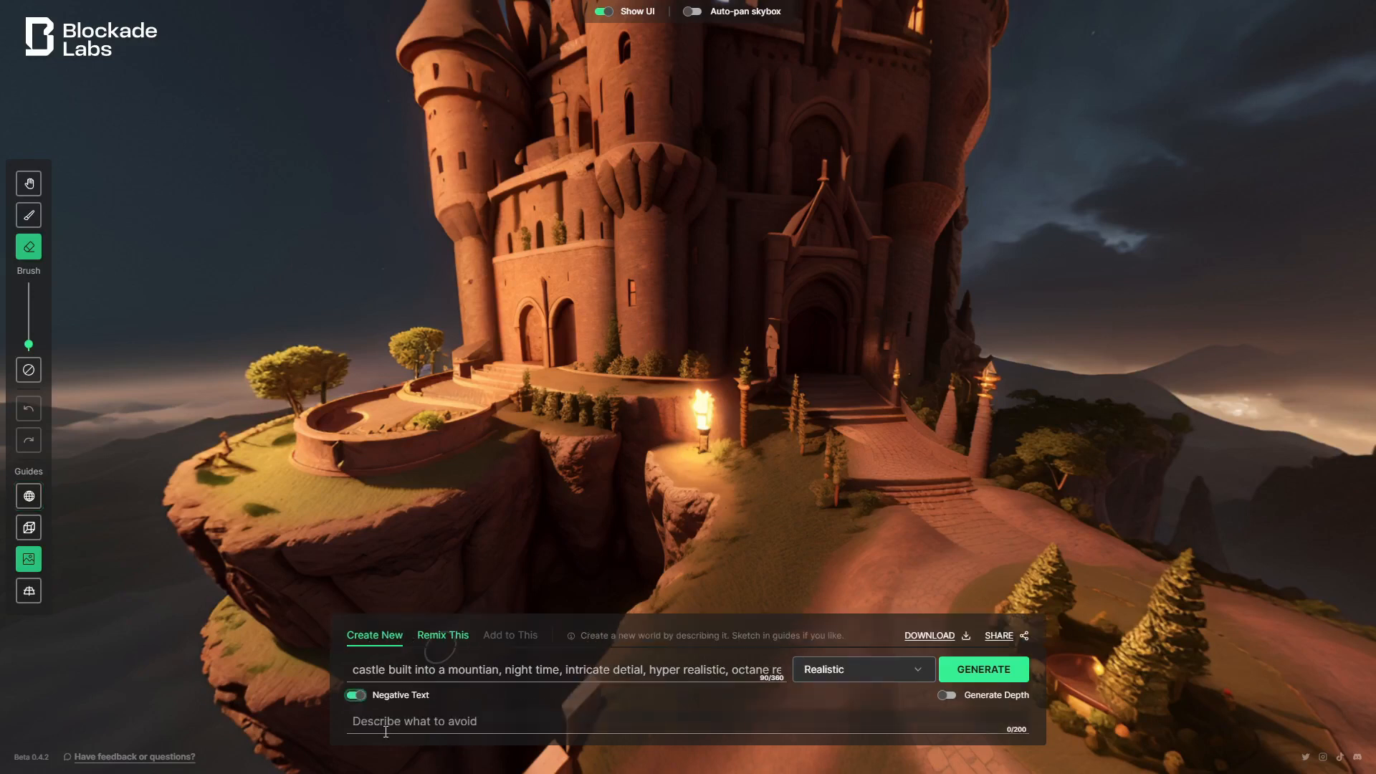
pyautogui.click(345, 697)
pyautogui.click(880, 703)
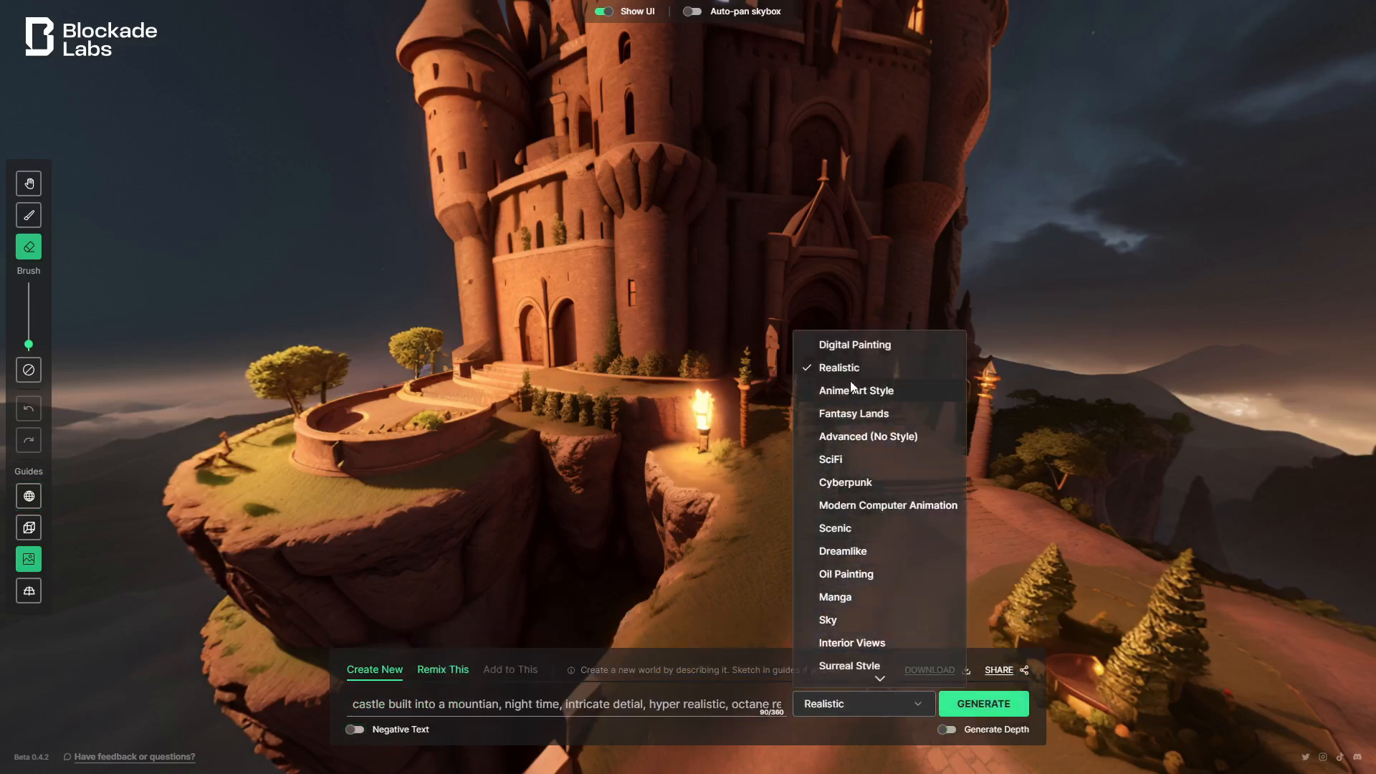
pyautogui.click(434, 676)
# - Switch to Remix This mode for the existing castle skybox
pyautogui.click(436, 674)
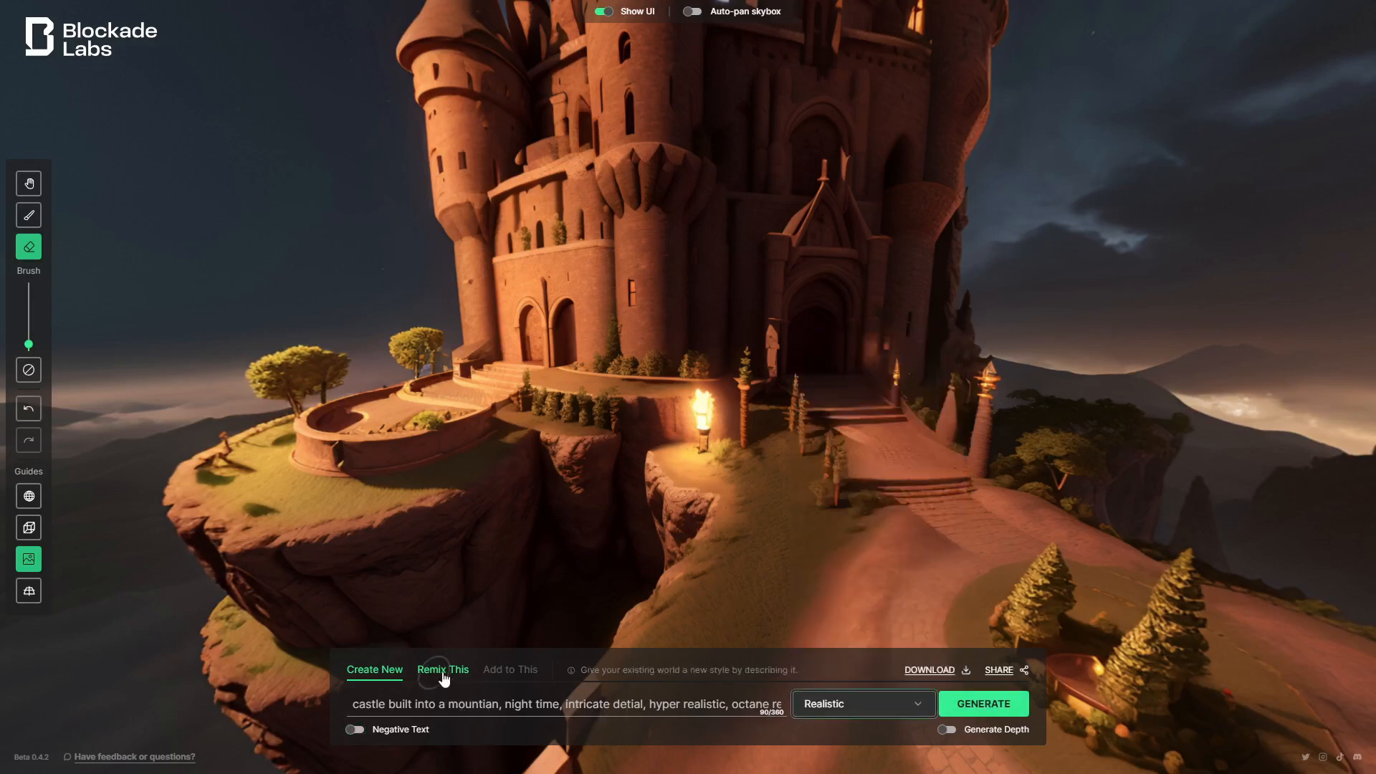
pyautogui.click(683, 500)
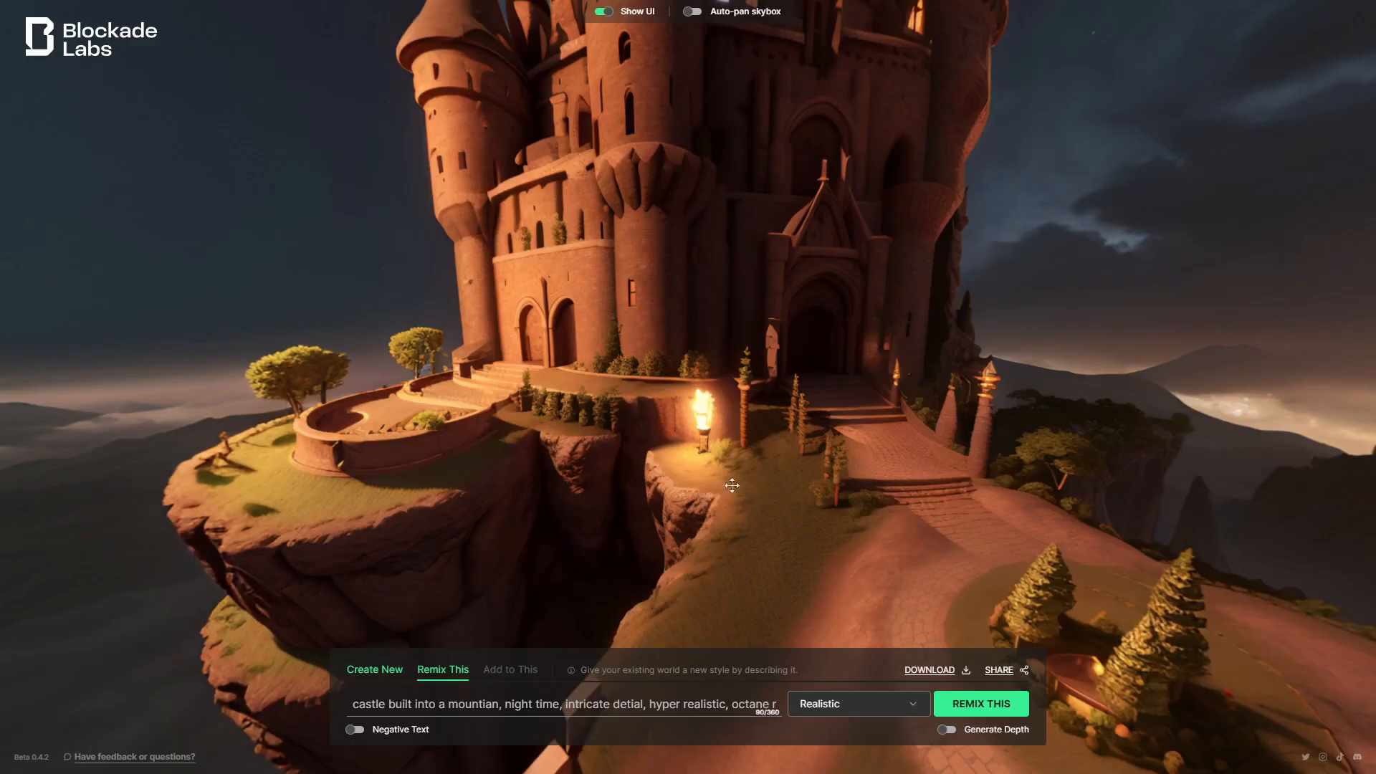
pyautogui.moveTo(713, 410); pyautogui.dragTo(692, 473)
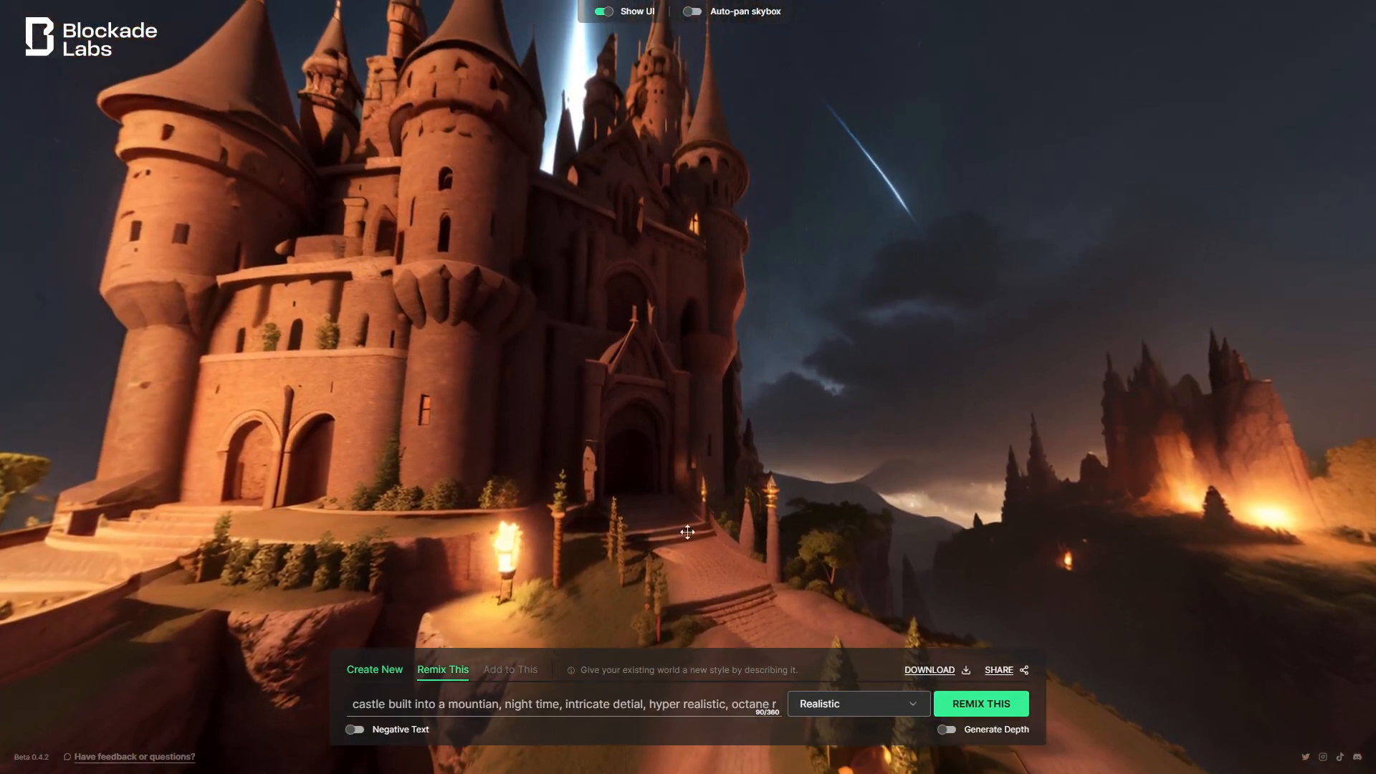
# - Change "night" to "day" in the prompt, remix the castle skybox, and look around the result
pyautogui.click(507, 704)
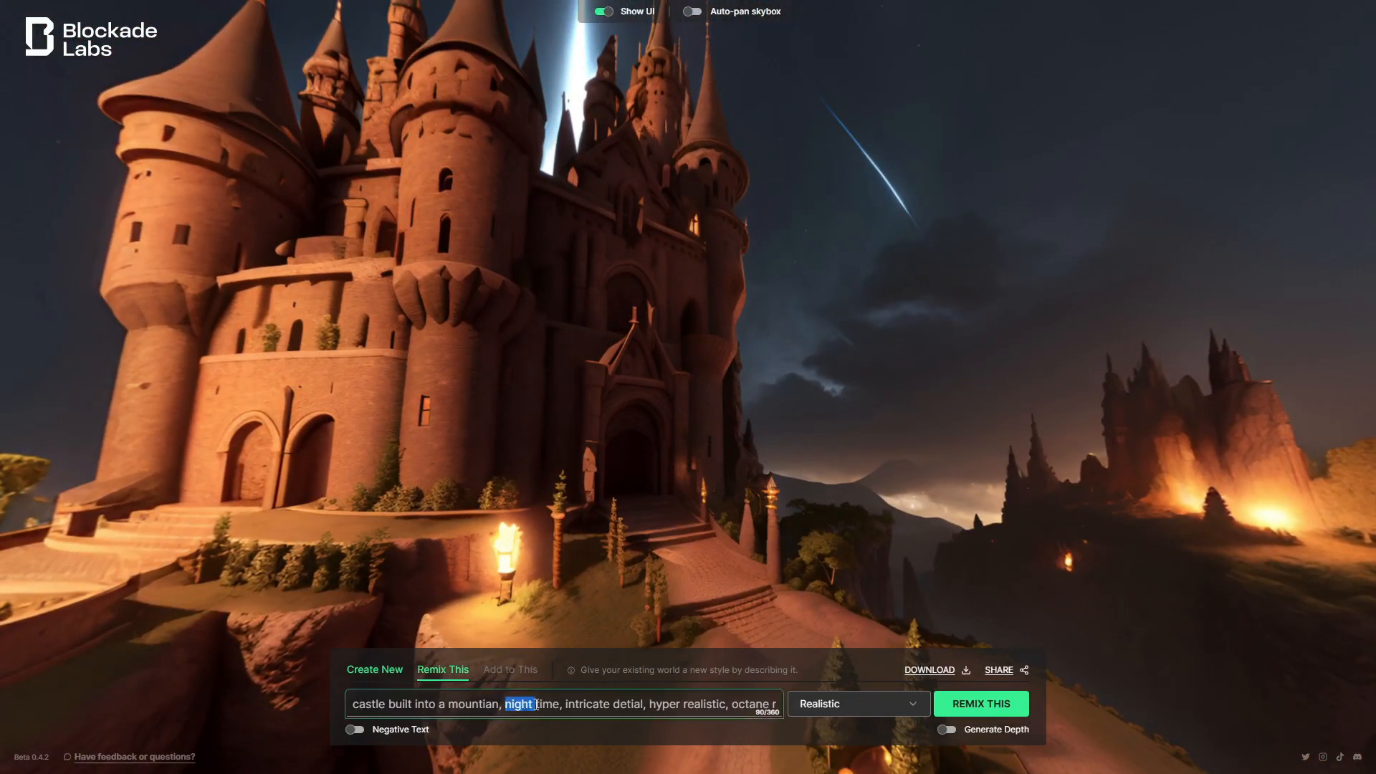
pyautogui.write('da')
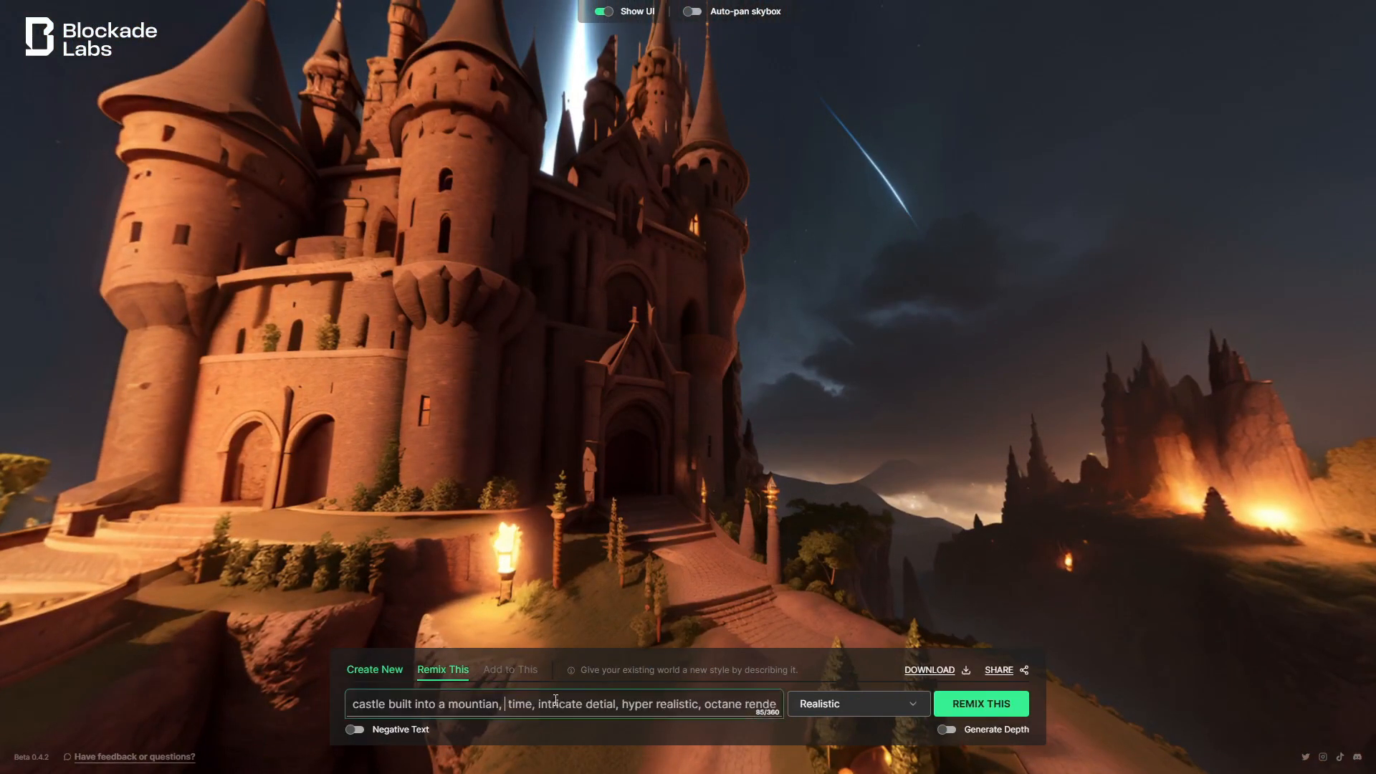
pyautogui.write('y')
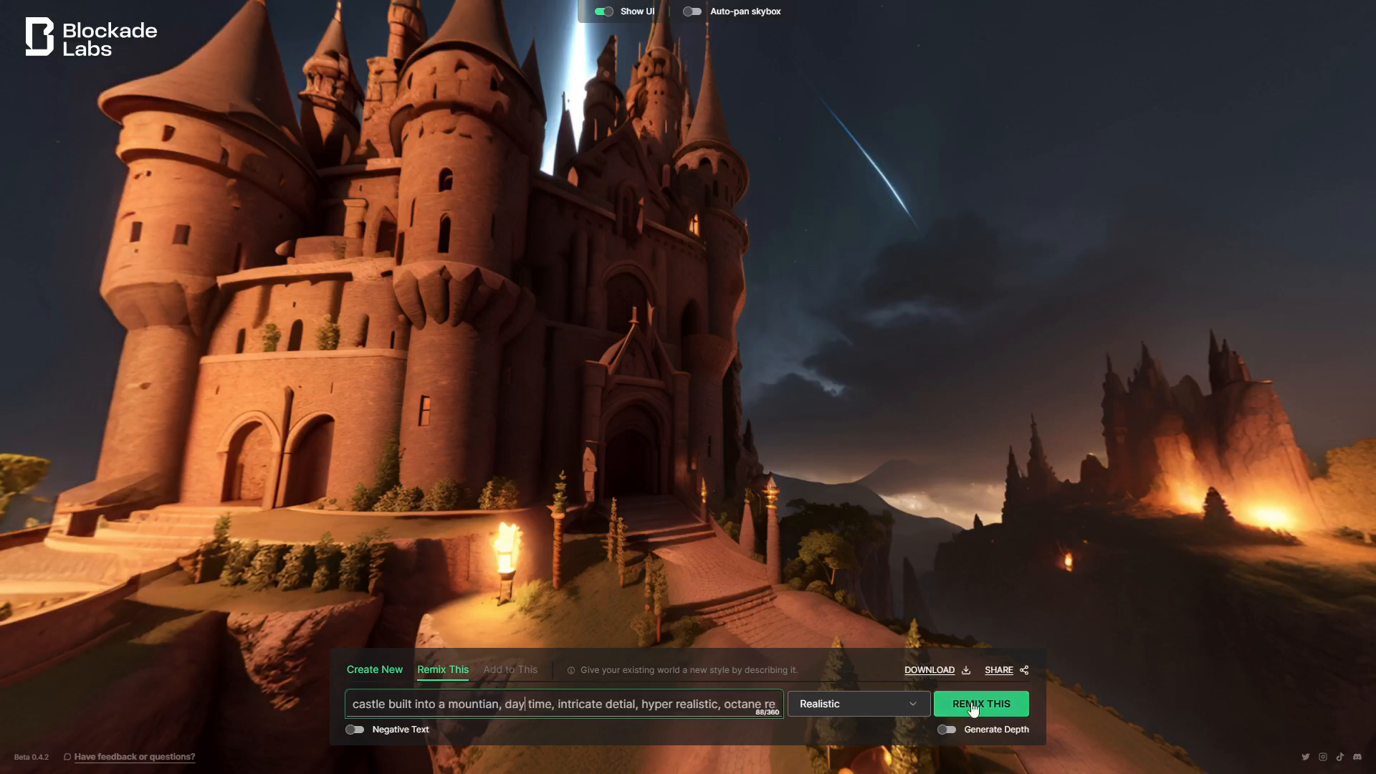
pyautogui.click(985, 707)
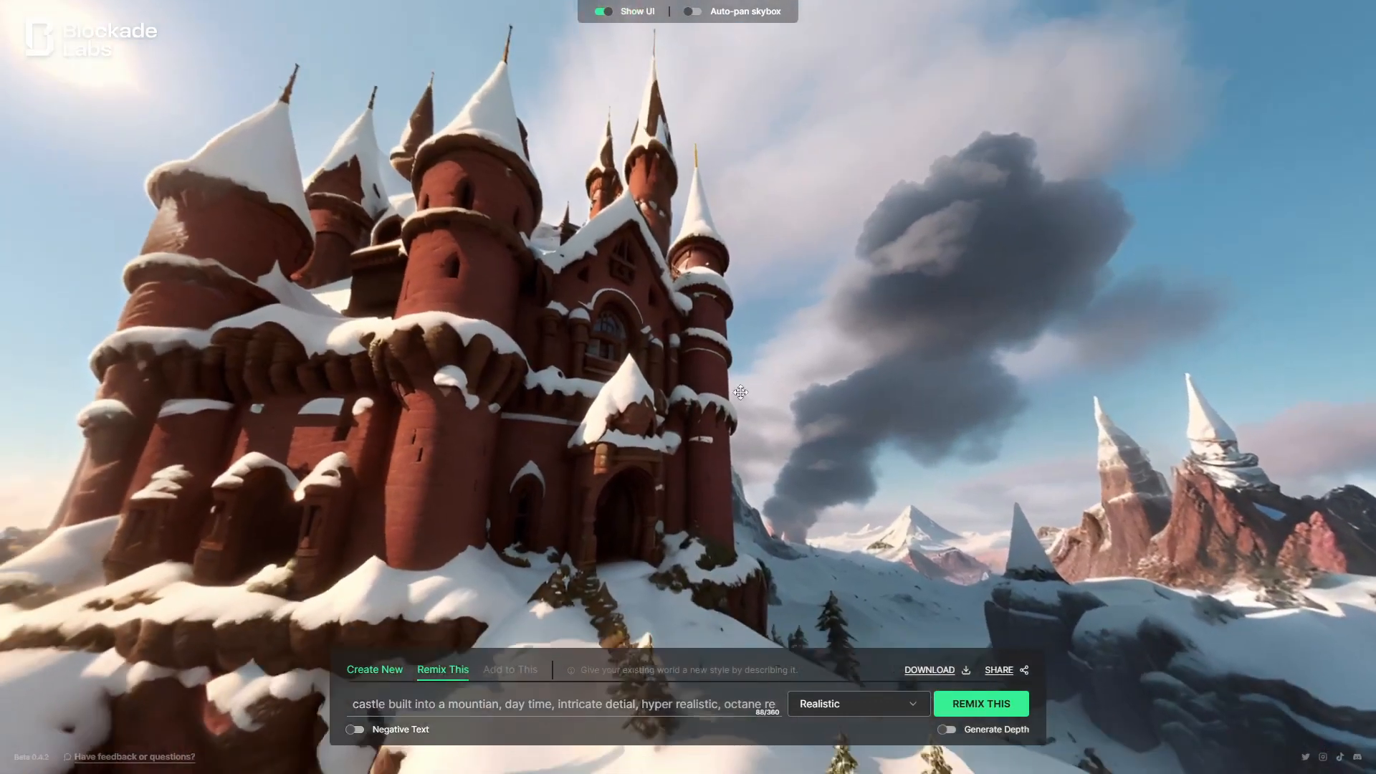
pyautogui.moveTo(740, 392); pyautogui.dragTo(834, 384)
pyautogui.moveTo(807, 438); pyautogui.dragTo(824, 373)
# - Return to Create New mode, show the remixed castle as the backdrop without the grid guide, and look around it
pyautogui.click(384, 671)
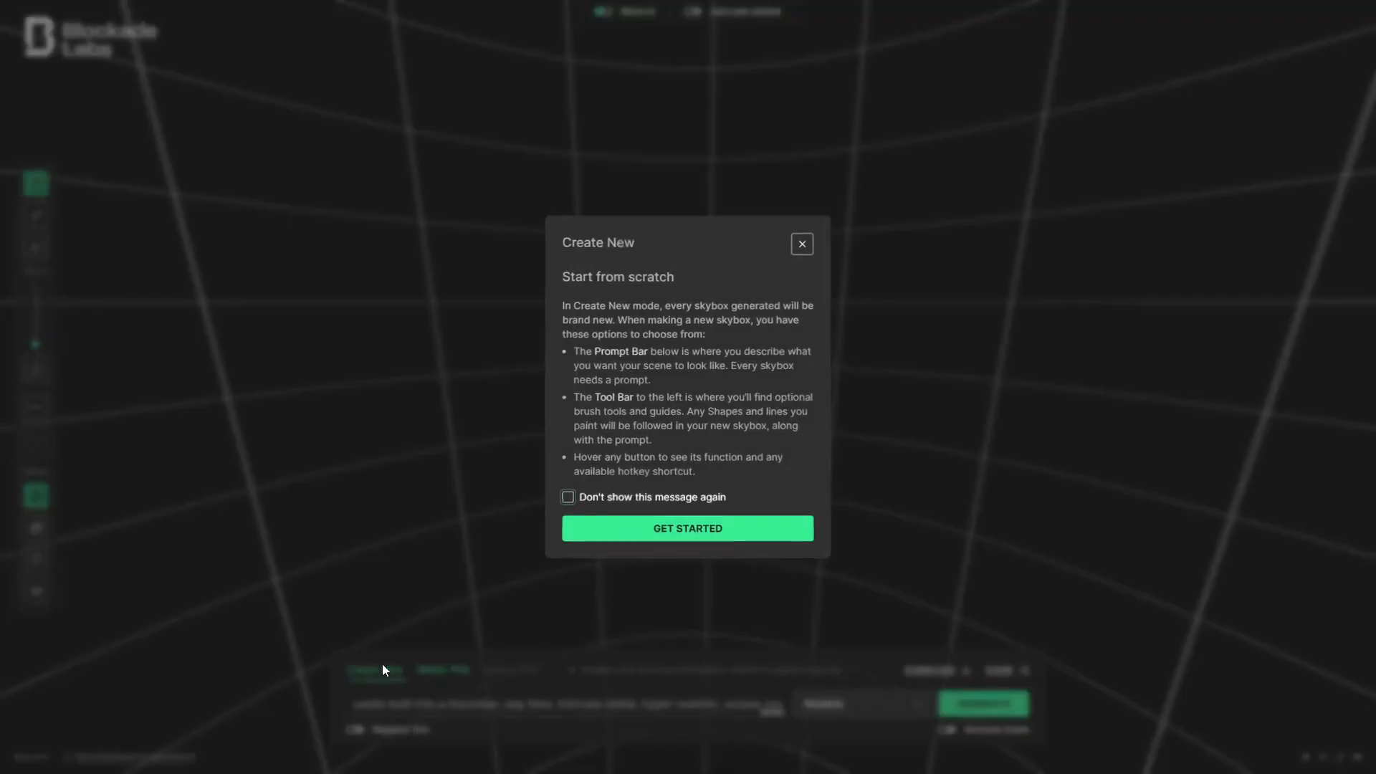
pyautogui.click(685, 527)
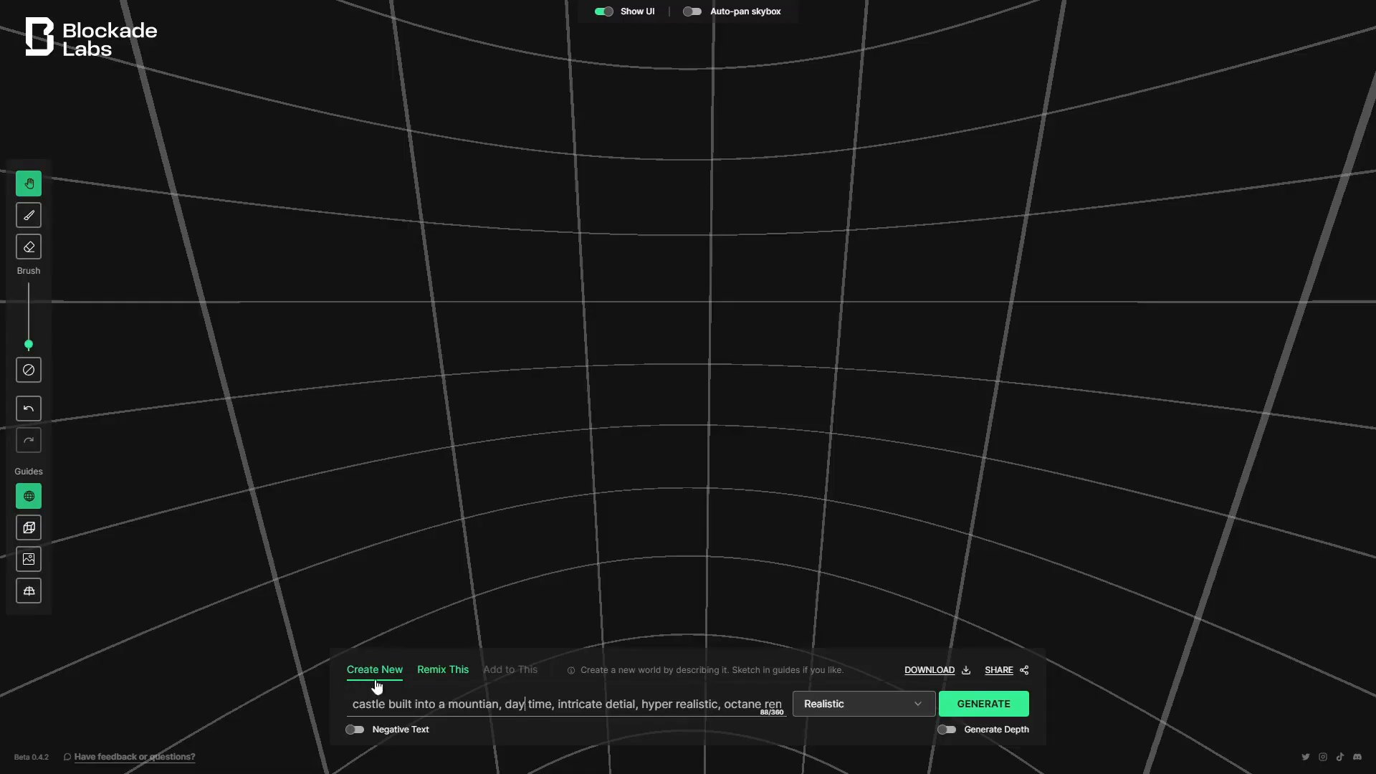
pyautogui.click(30, 562)
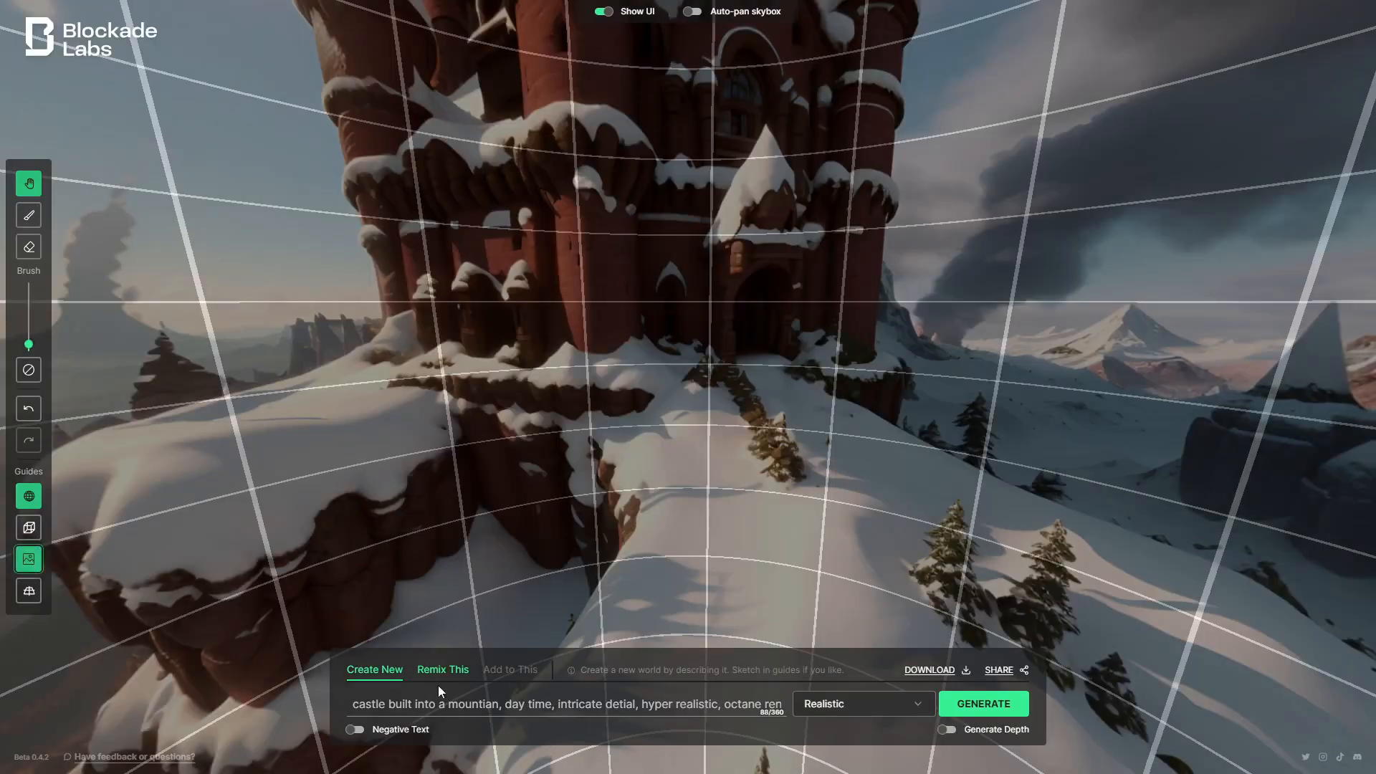
pyautogui.click(30, 498)
pyautogui.moveTo(487, 407); pyautogui.dragTo(682, 439)
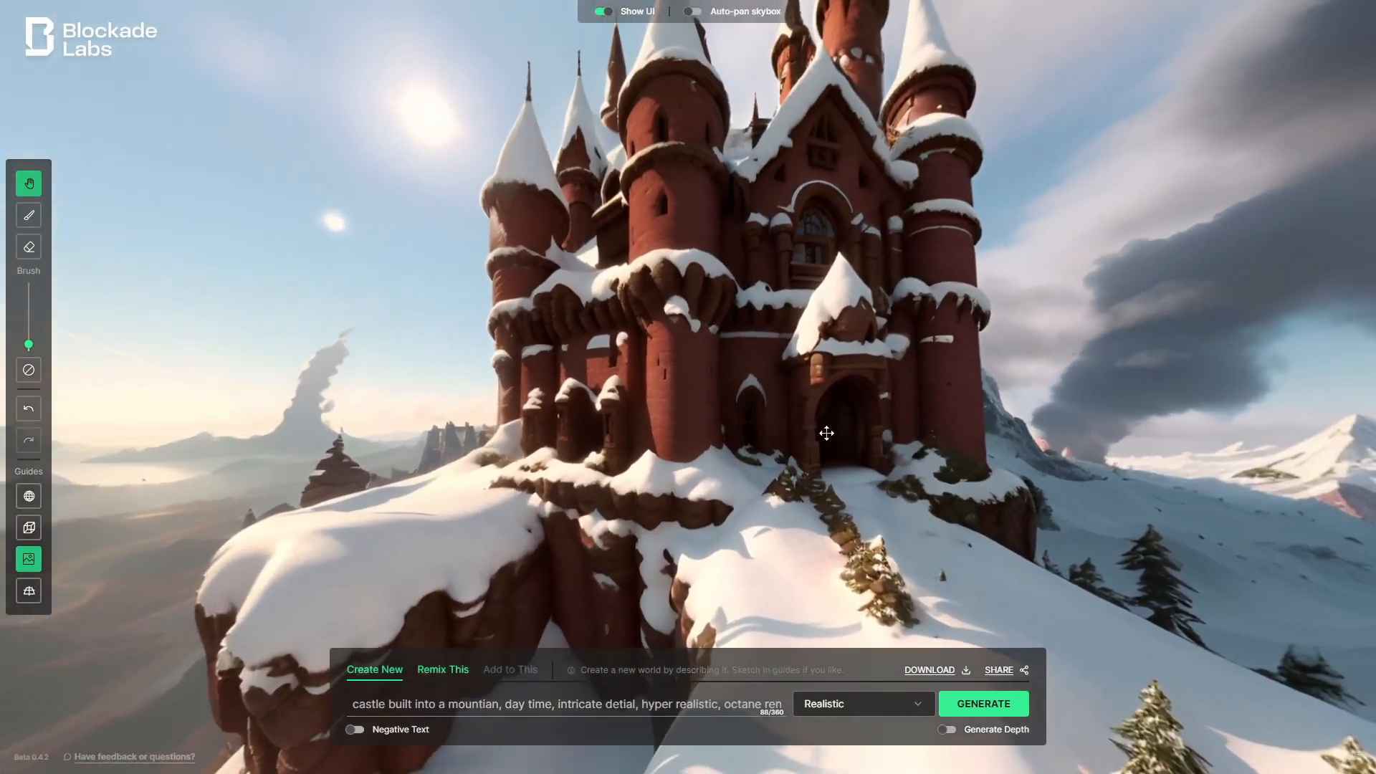
pyautogui.moveTo(824, 401); pyautogui.dragTo(764, 402)
pyautogui.moveTo(721, 461); pyautogui.dragTo(761, 459)
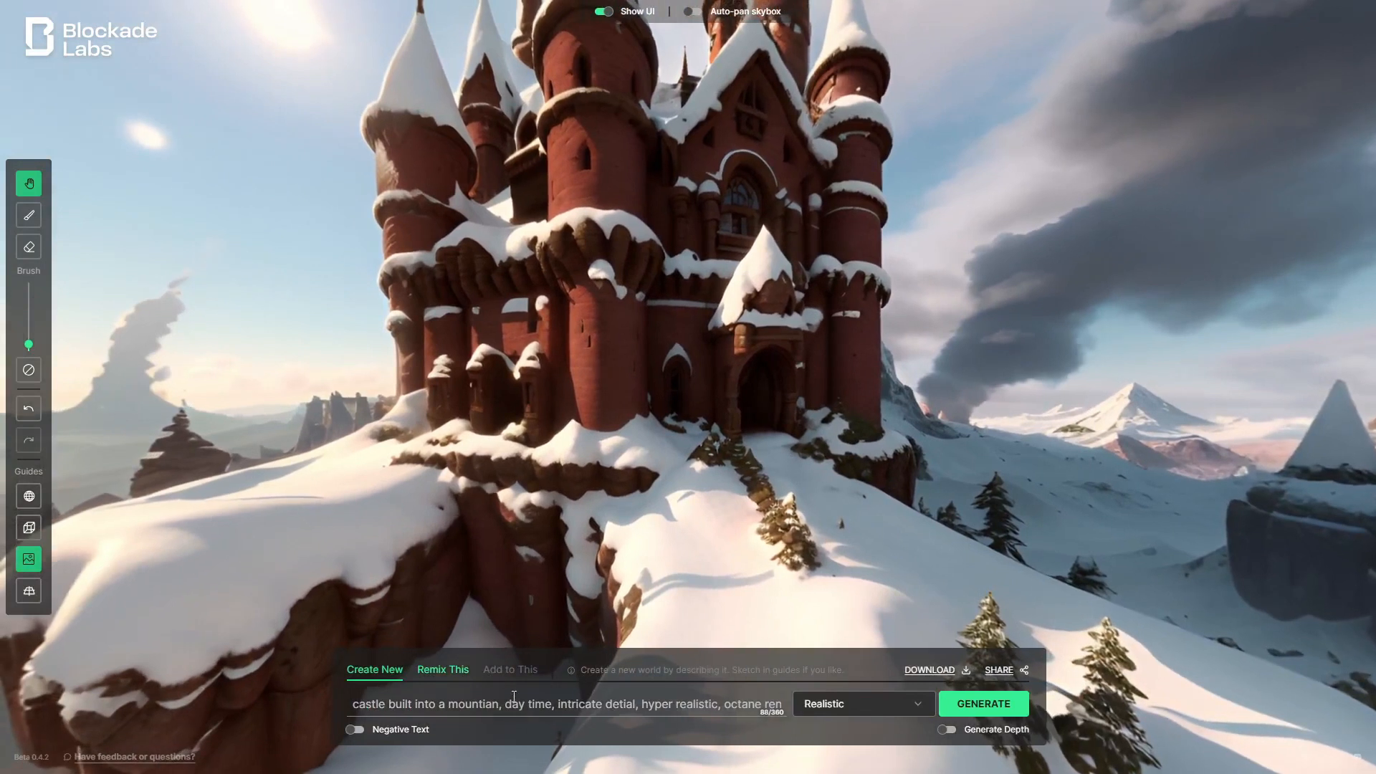
# - Generate a new skybox from the daytime castle prompt in the Digital Painting style and look around it
pyautogui.click(488, 704)
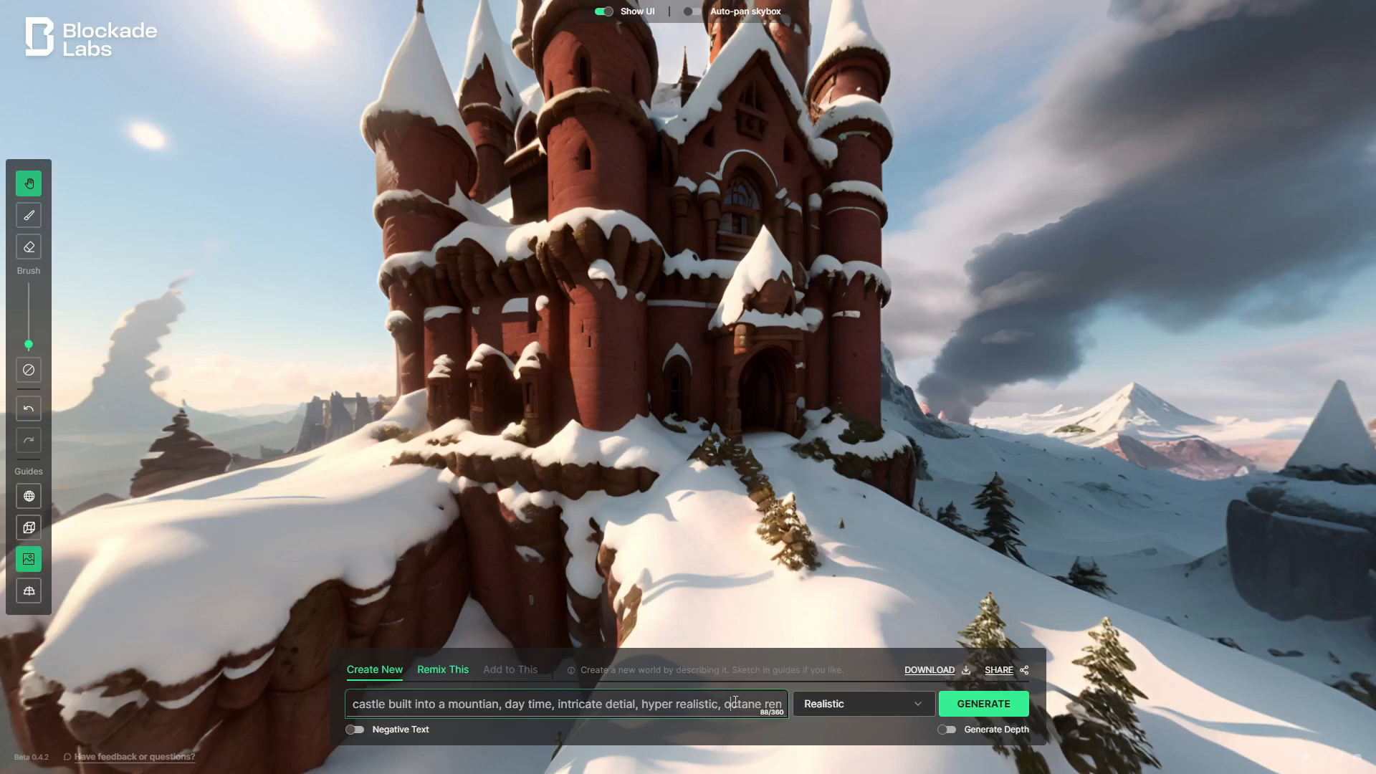
pyautogui.press('End')
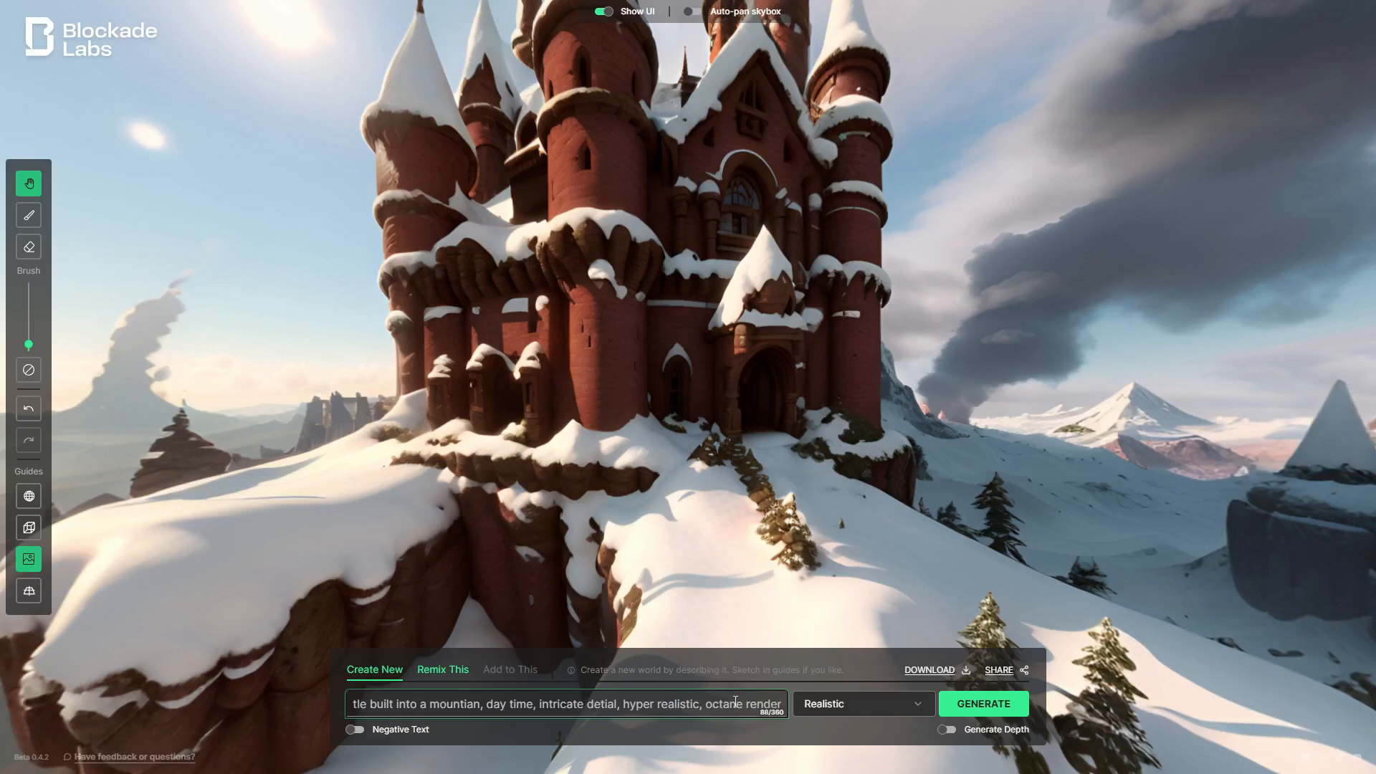
pyautogui.click(863, 703)
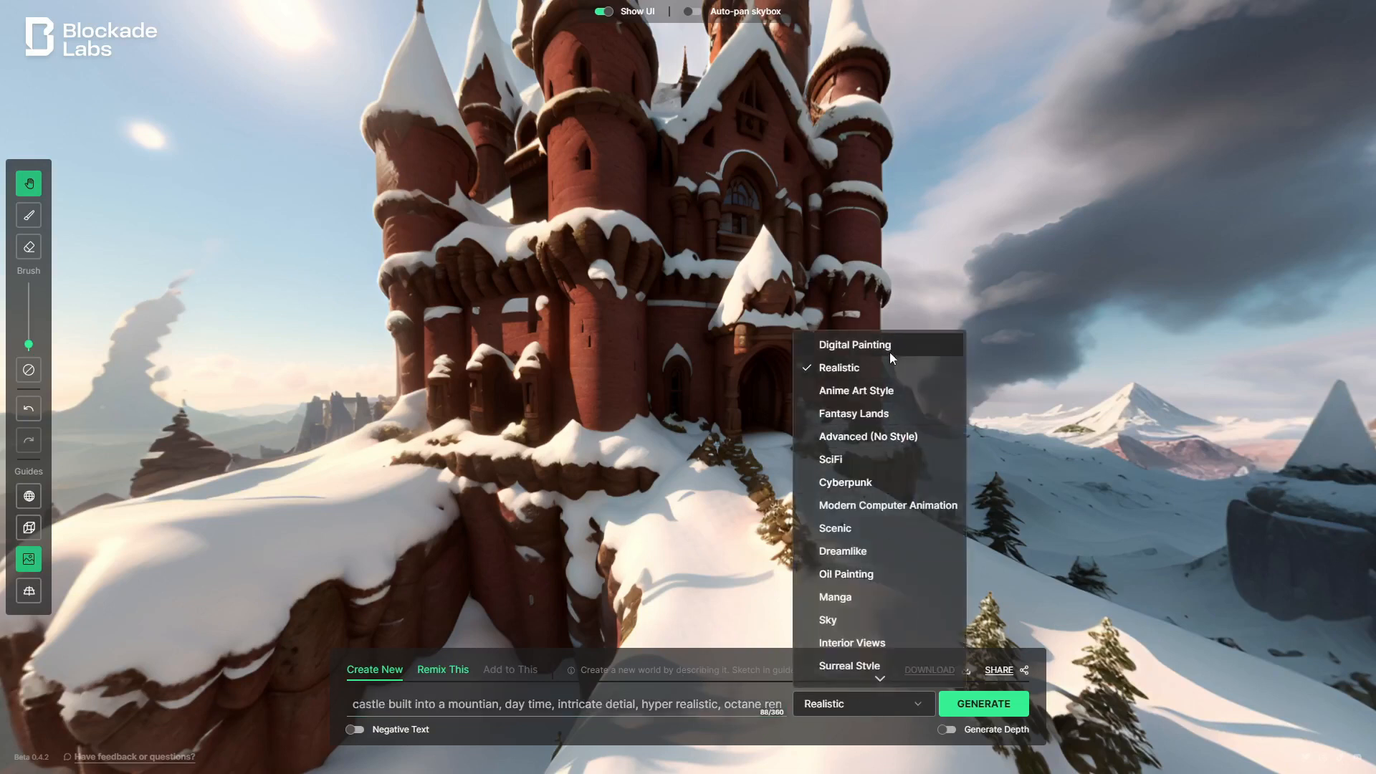
pyautogui.click(860, 346)
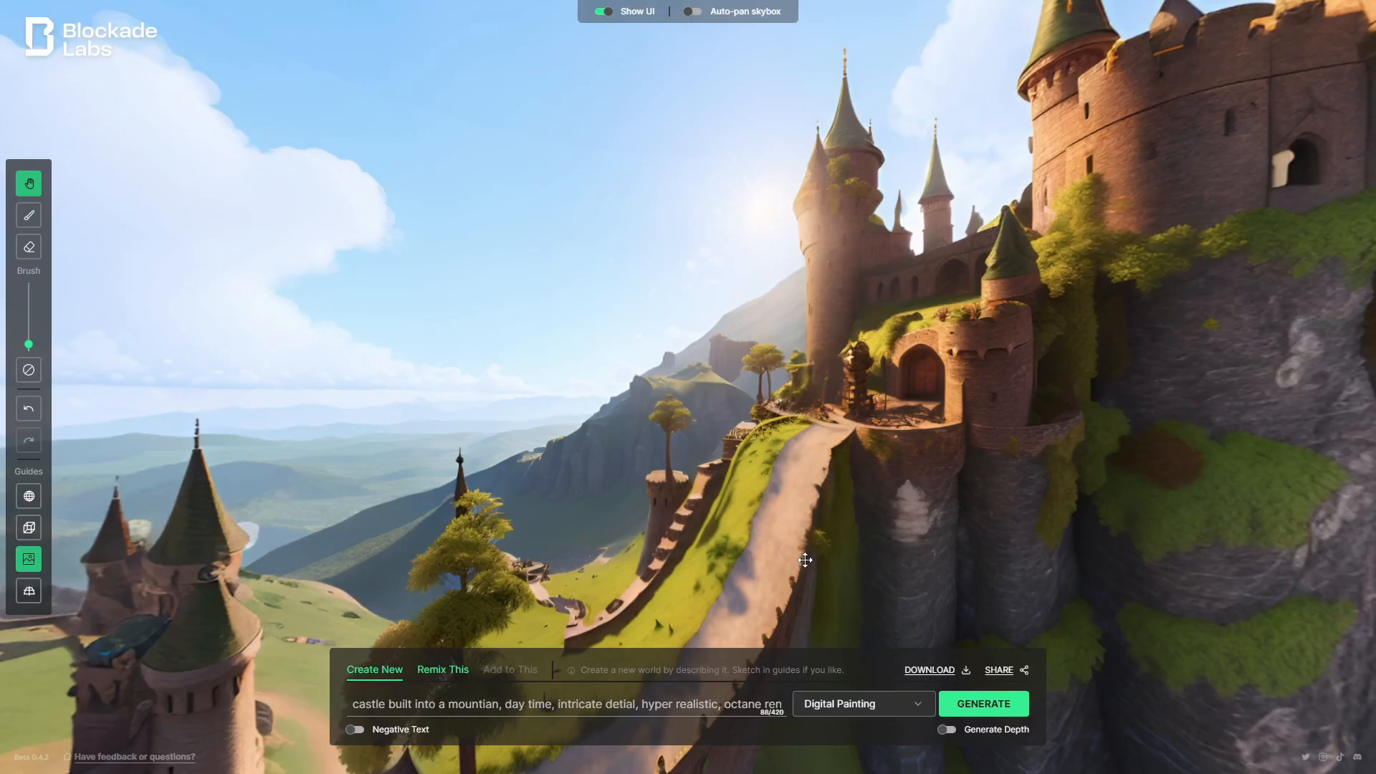
pyautogui.moveTo(688, 536); pyautogui.dragTo(623, 368)
pyautogui.moveTo(931, 265); pyautogui.dragTo(958, 307)
pyautogui.moveTo(718, 452); pyautogui.dragTo(631, 459)
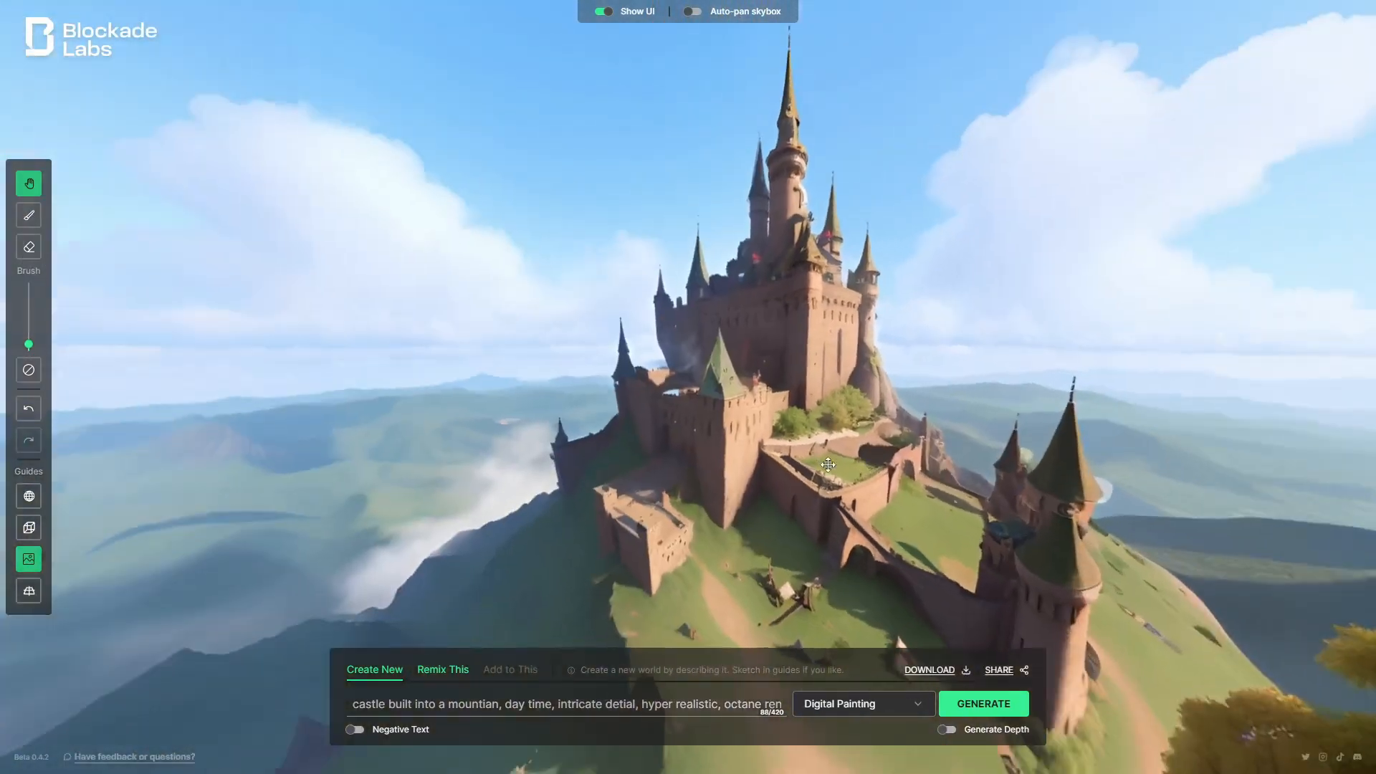
pyautogui.moveTo(573, 465); pyautogui.dragTo(516, 471)
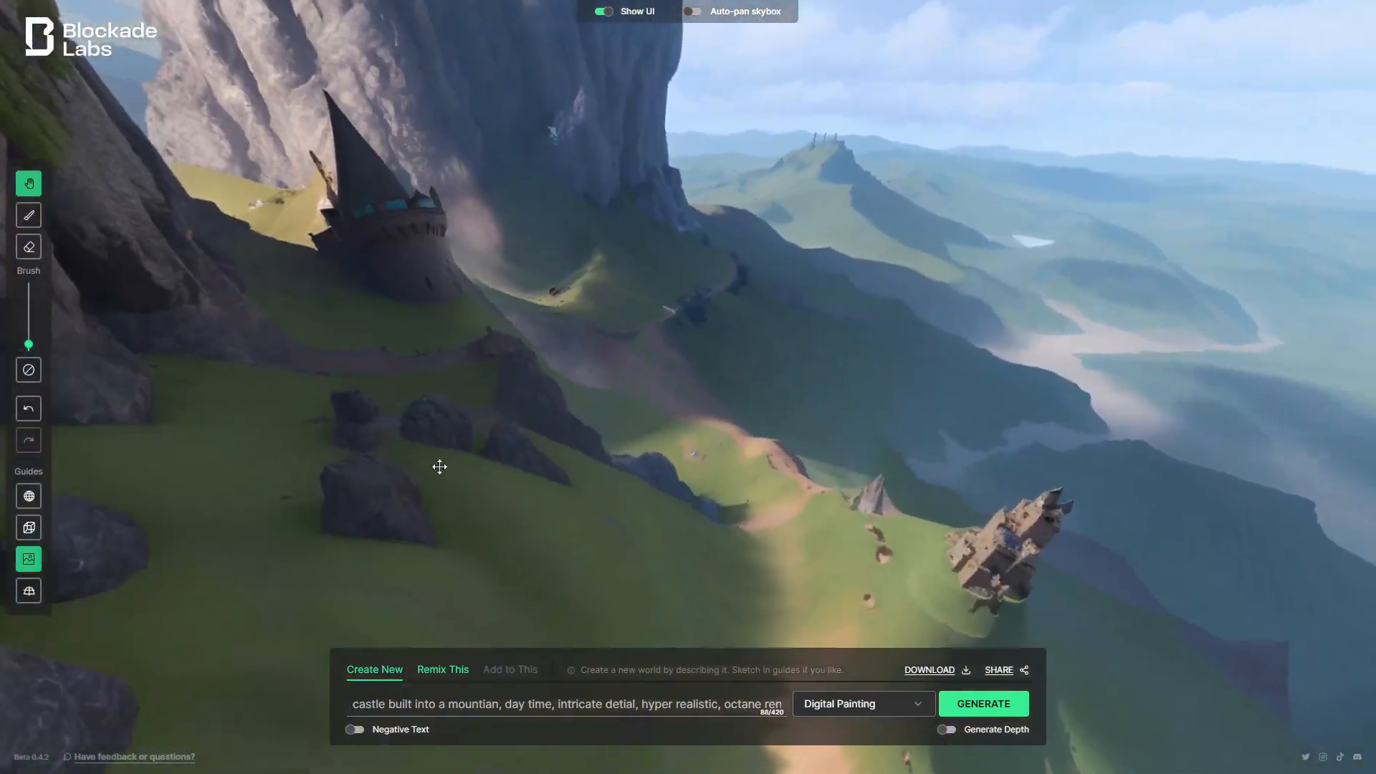
pyautogui.moveTo(439, 467); pyautogui.dragTo(791, 494)
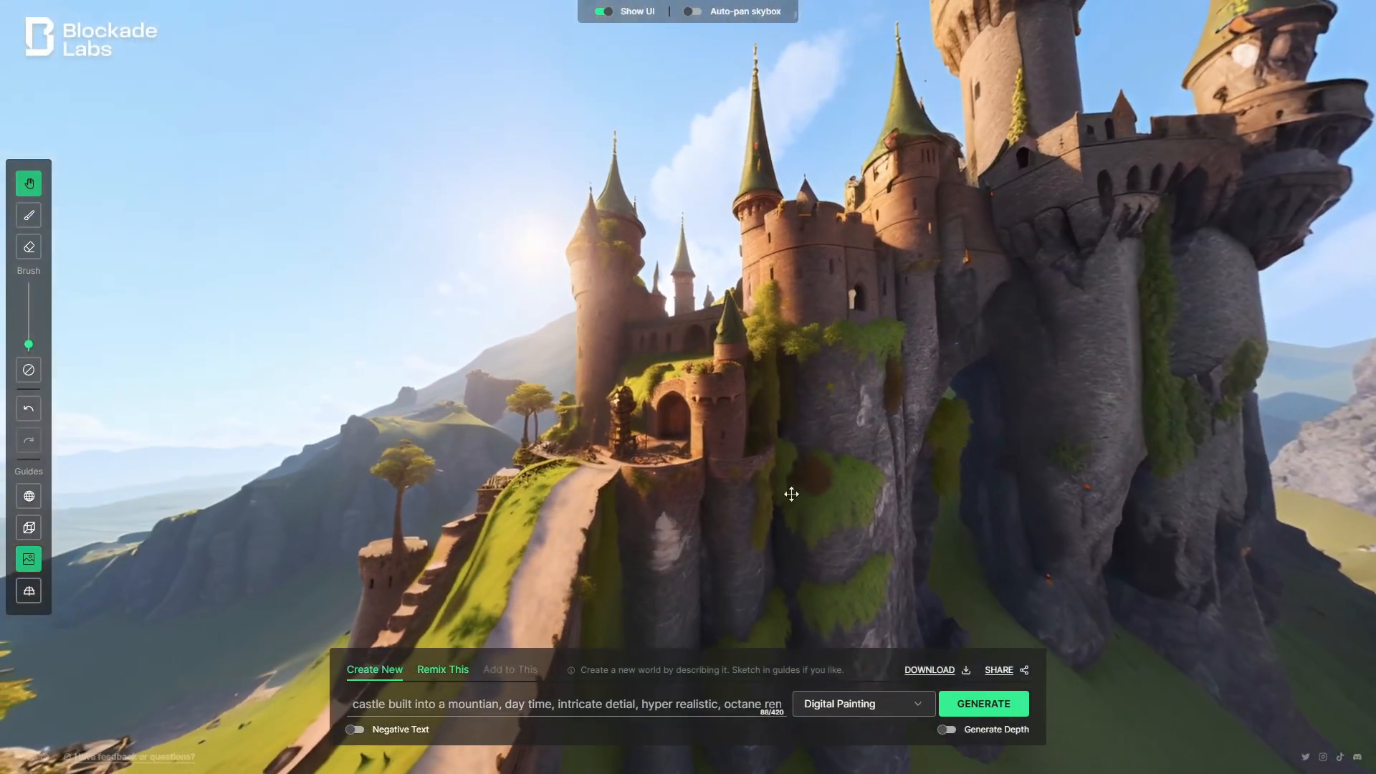
# - Generate a new skybox from the daytime castle prompt in the SciFi style
pyautogui.click(848, 709)
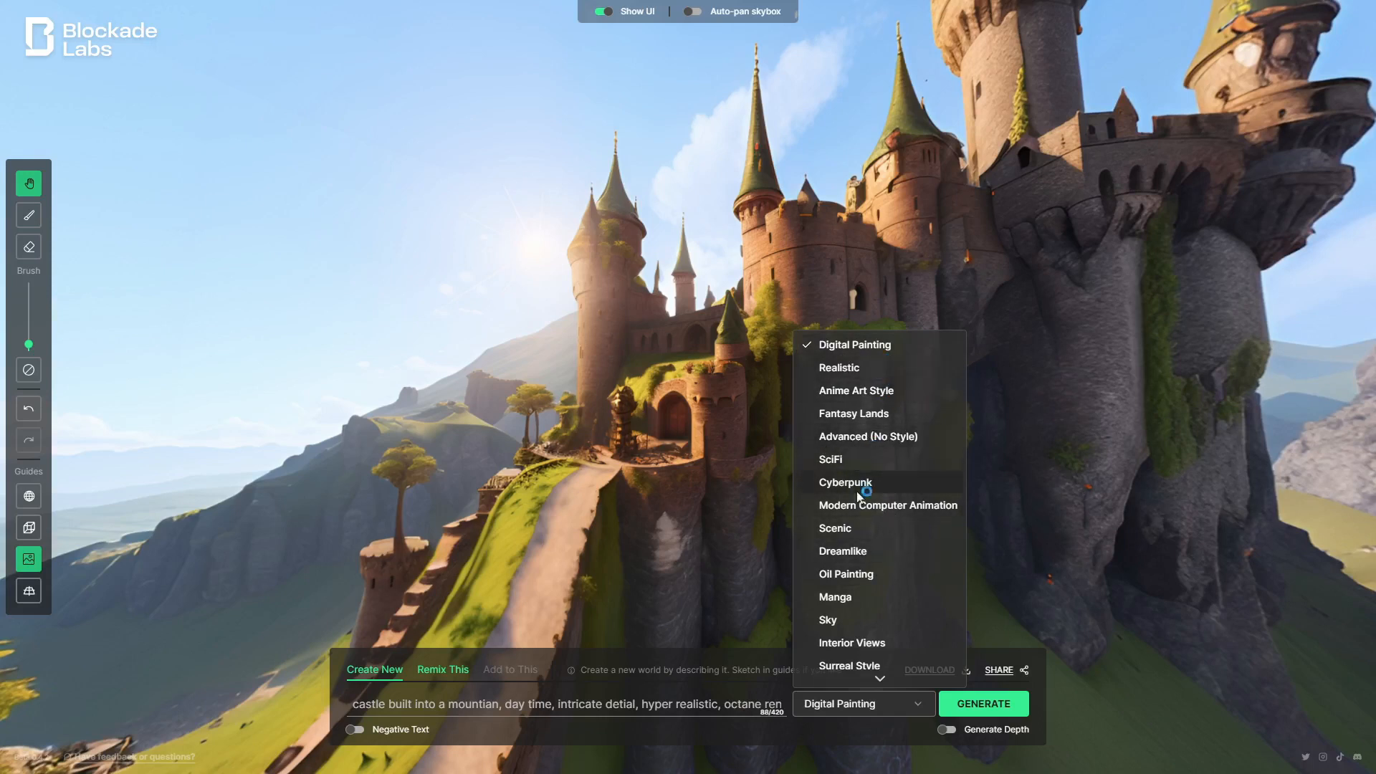
pyautogui.click(832, 460)
pyautogui.click(993, 710)
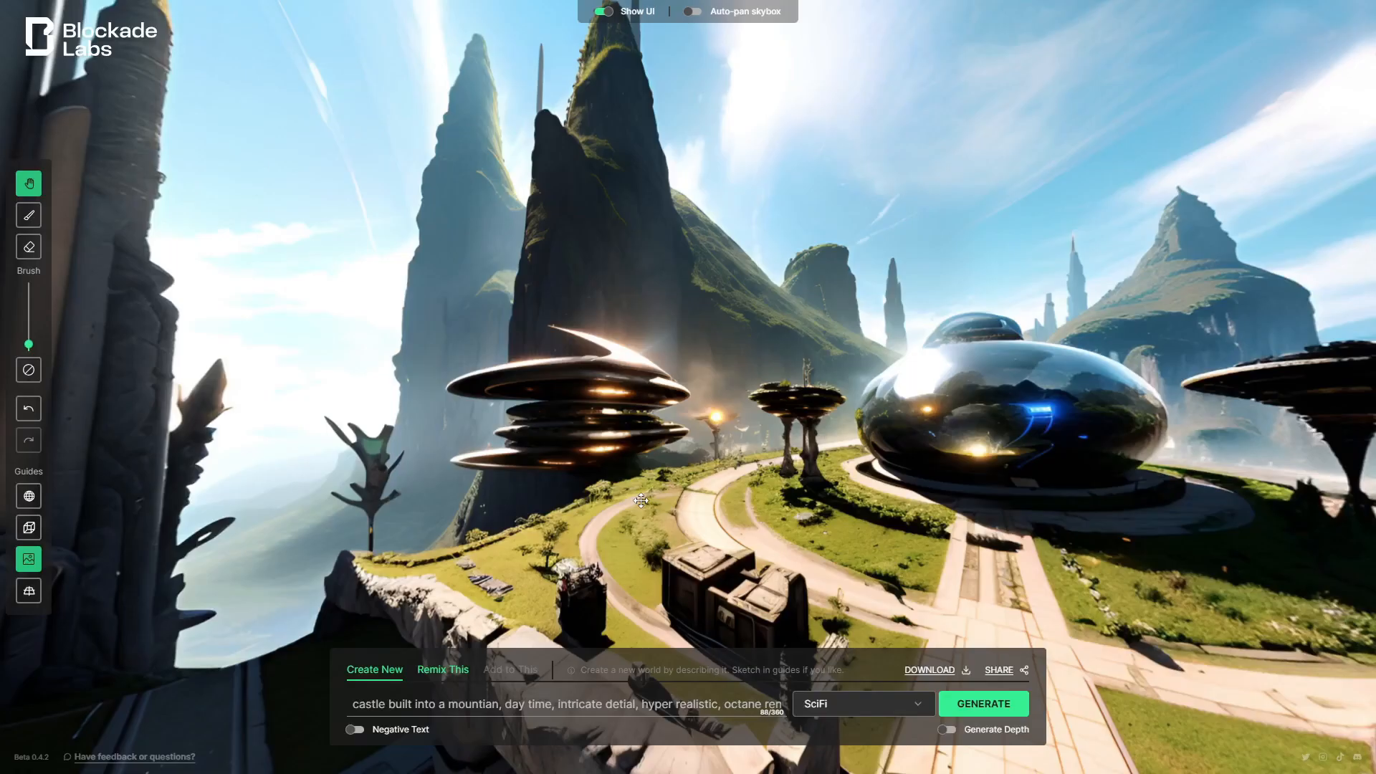
# - Look around the SciFi castle skybox, examining the landscape, structures, towers and sky in every direction
pyautogui.moveTo(786, 499); pyautogui.dragTo(614, 417)
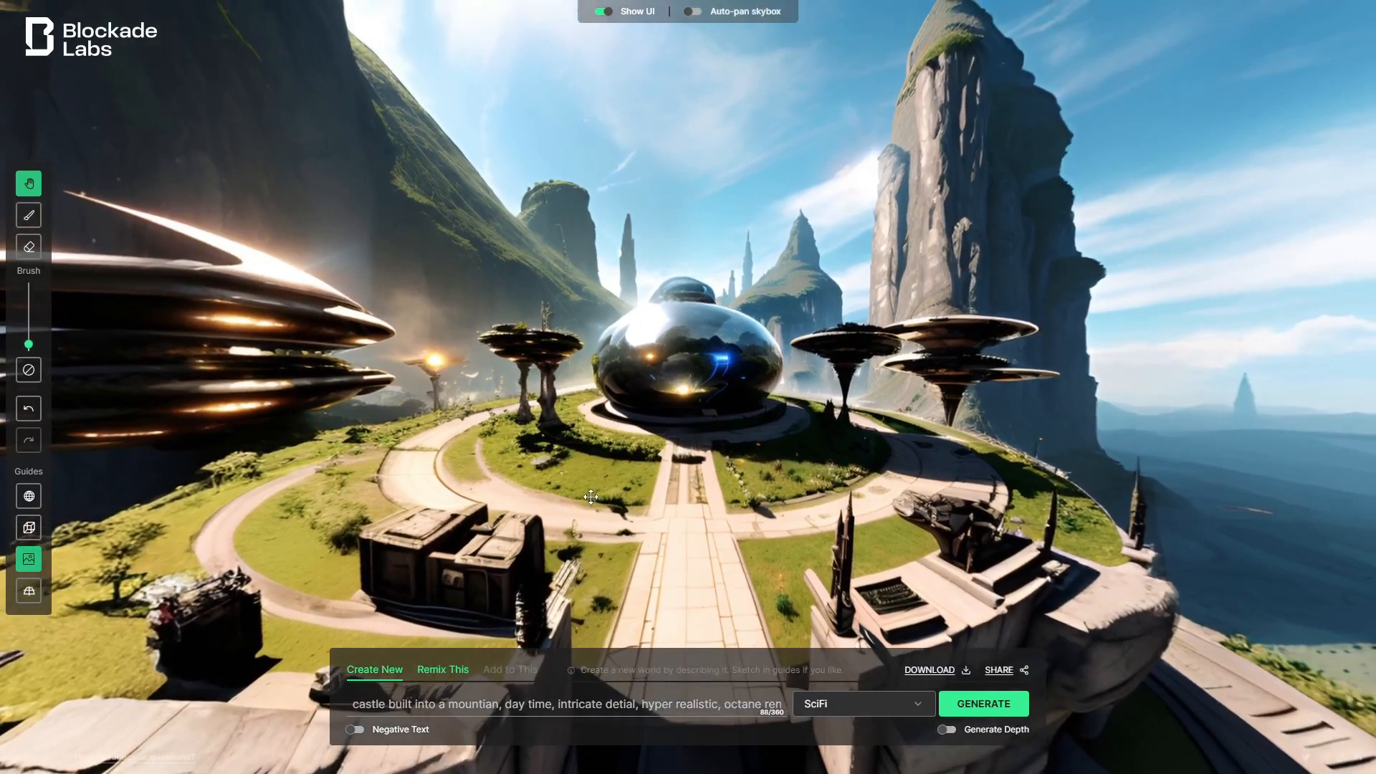
pyautogui.moveTo(590, 486); pyautogui.dragTo(688, 584)
pyautogui.moveTo(634, 451); pyautogui.dragTo(611, 525)
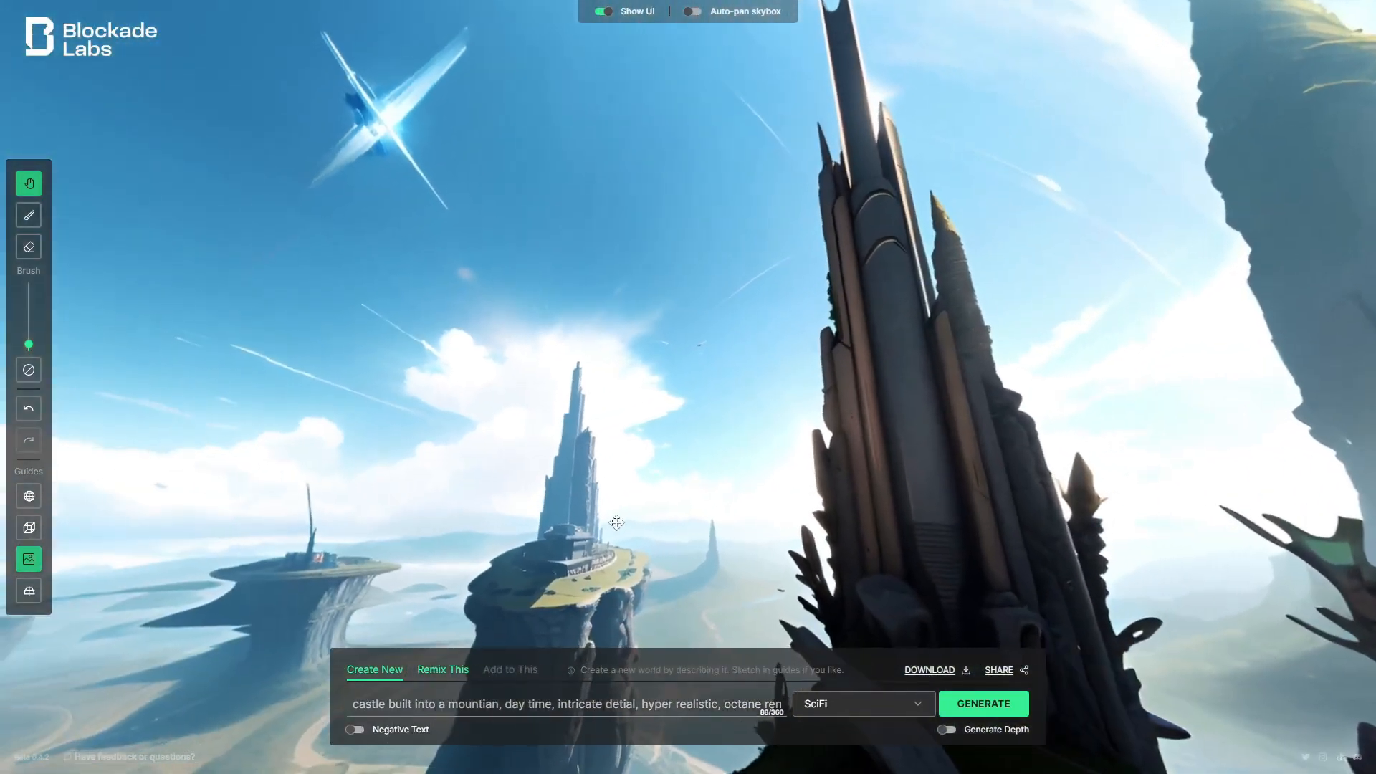
pyautogui.moveTo(567, 357); pyautogui.dragTo(646, 143)
pyautogui.moveTo(645, 364); pyautogui.dragTo(669, 99)
pyautogui.moveTo(641, 466); pyautogui.dragTo(630, 273)
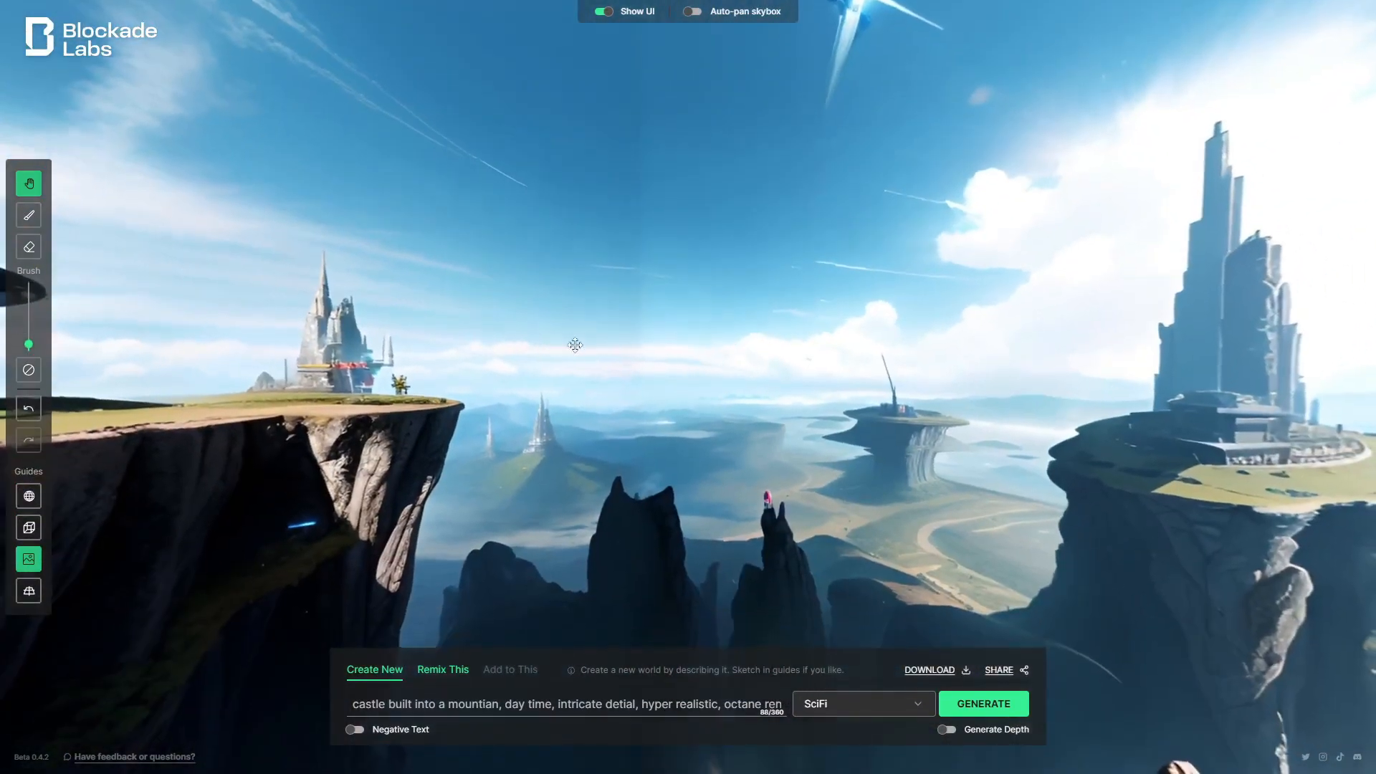
pyautogui.moveTo(574, 344); pyautogui.dragTo(733, 348)
pyautogui.moveTo(602, 403); pyautogui.dragTo(931, 366)
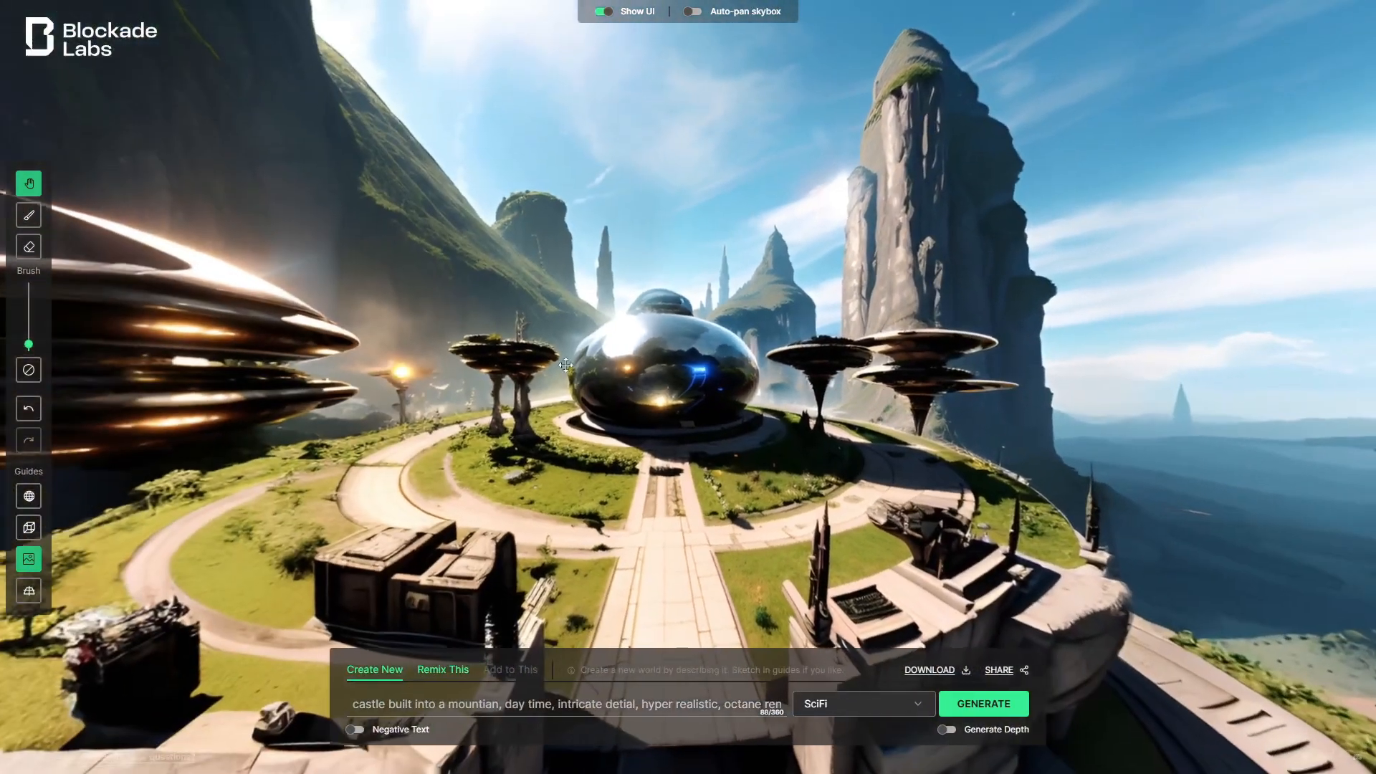
pyautogui.moveTo(602, 437); pyautogui.dragTo(681, 434)
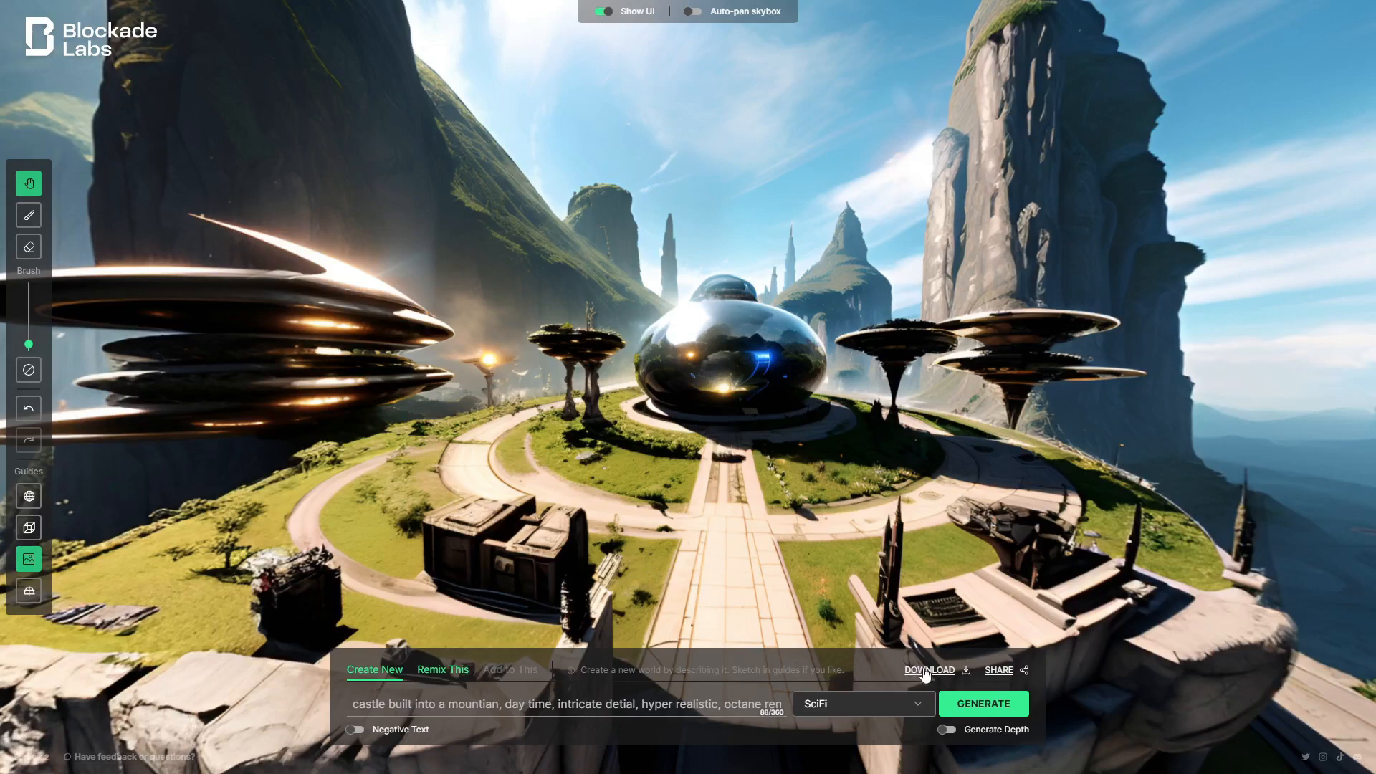
pyautogui.moveTo(906, 421); pyautogui.dragTo(935, 770)
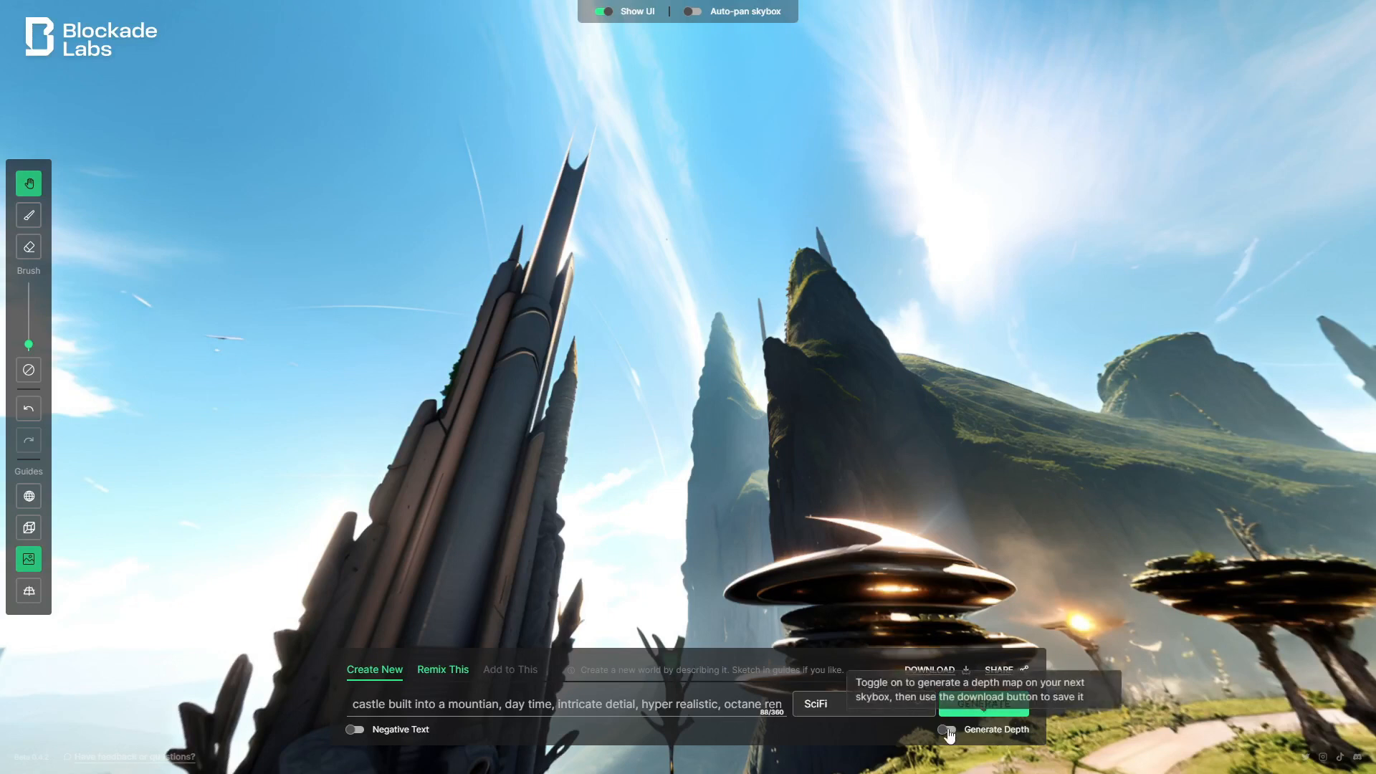
pyautogui.moveTo(894, 366); pyautogui.dragTo(805, 414)
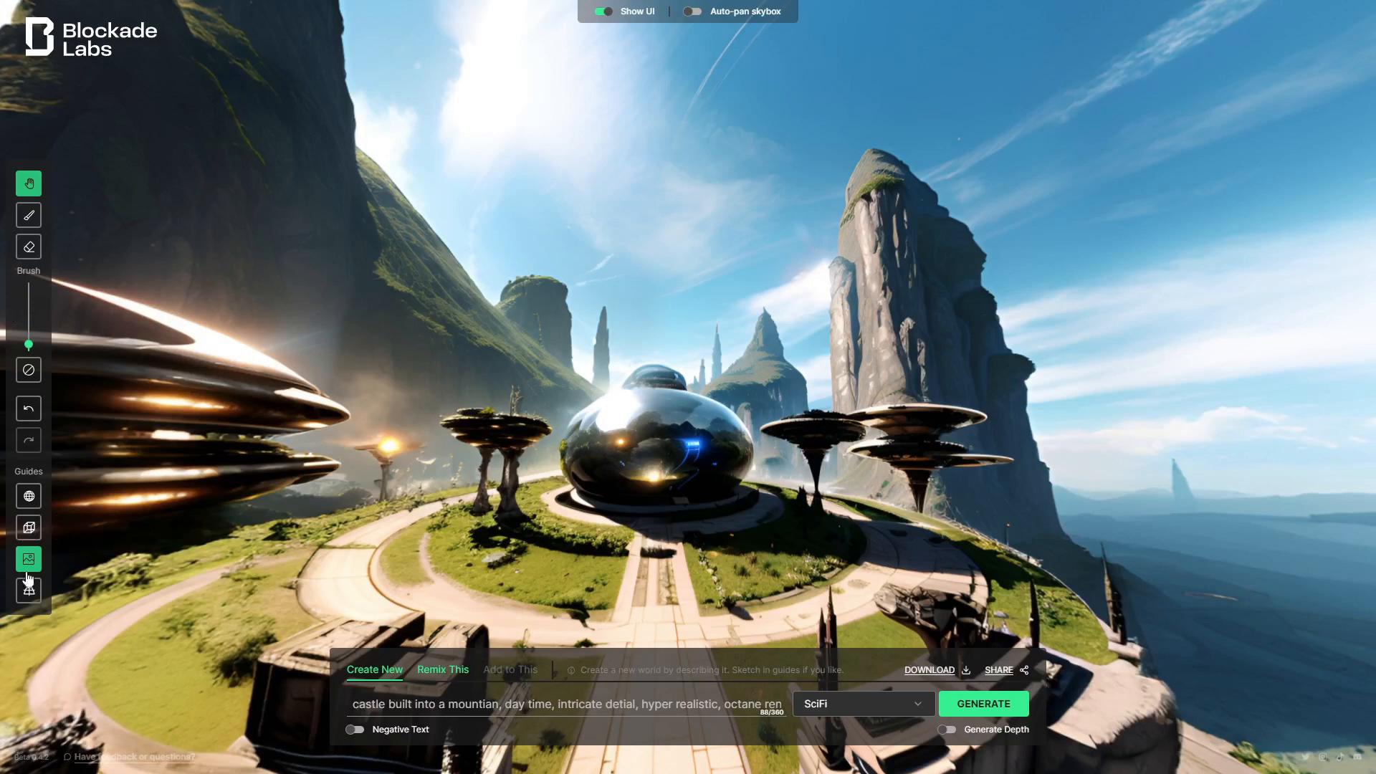
# - Try the sphere and cube grid guides, then show the sphere grid together with the perspective floor grid over the skybox
pyautogui.click(28, 502)
pyautogui.click(30, 528)
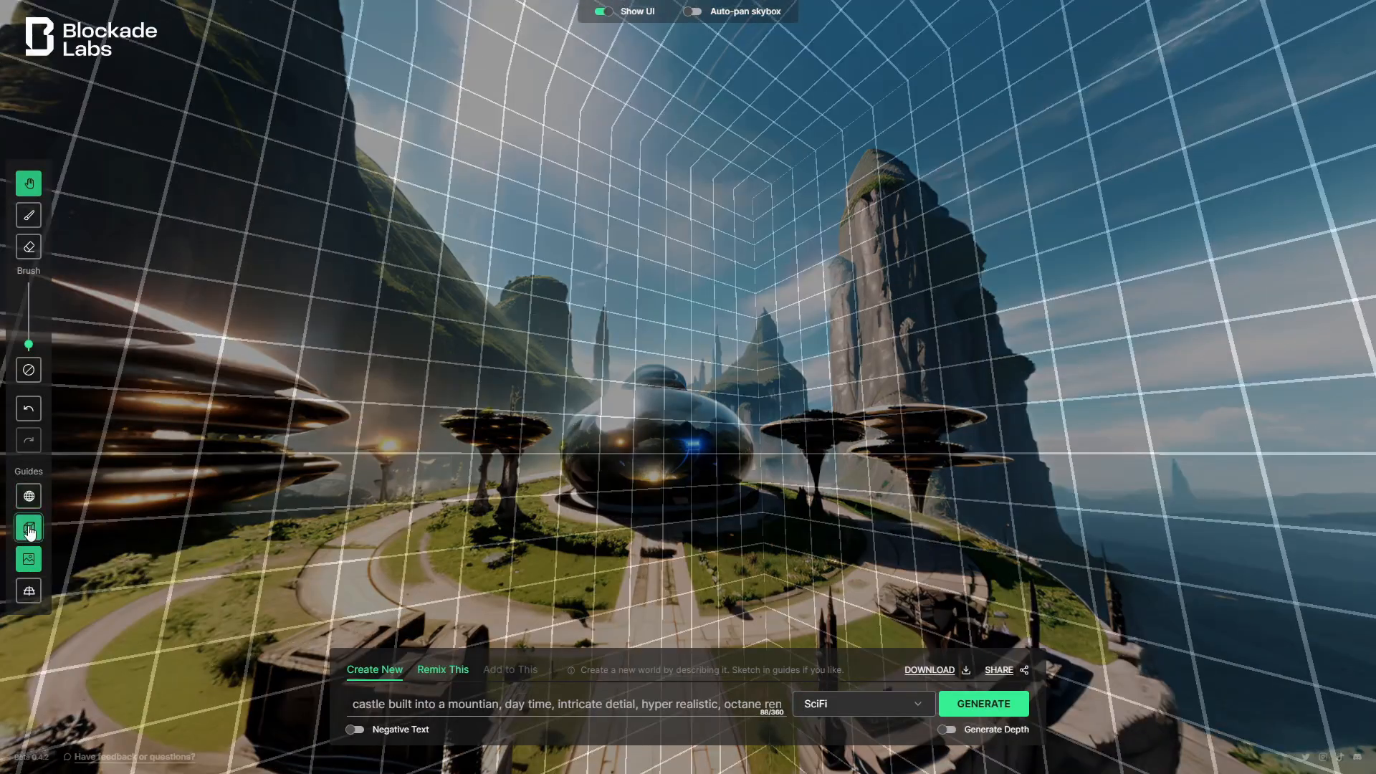
pyautogui.click(29, 592)
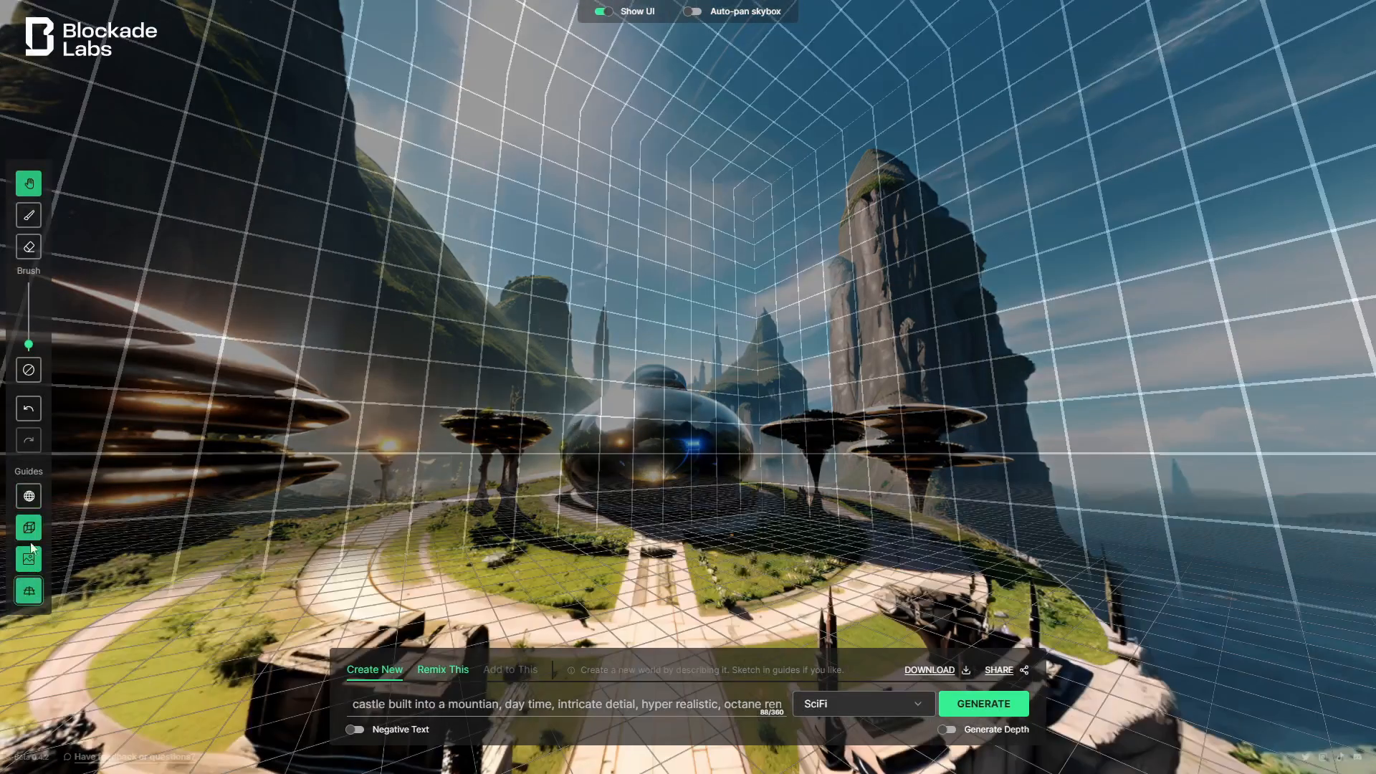
pyautogui.click(30, 497)
pyautogui.moveTo(480, 485); pyautogui.dragTo(631, 275)
# - Brush a rough freehand outline around the shiny dome in the middle of the scene
pyautogui.click(29, 215)
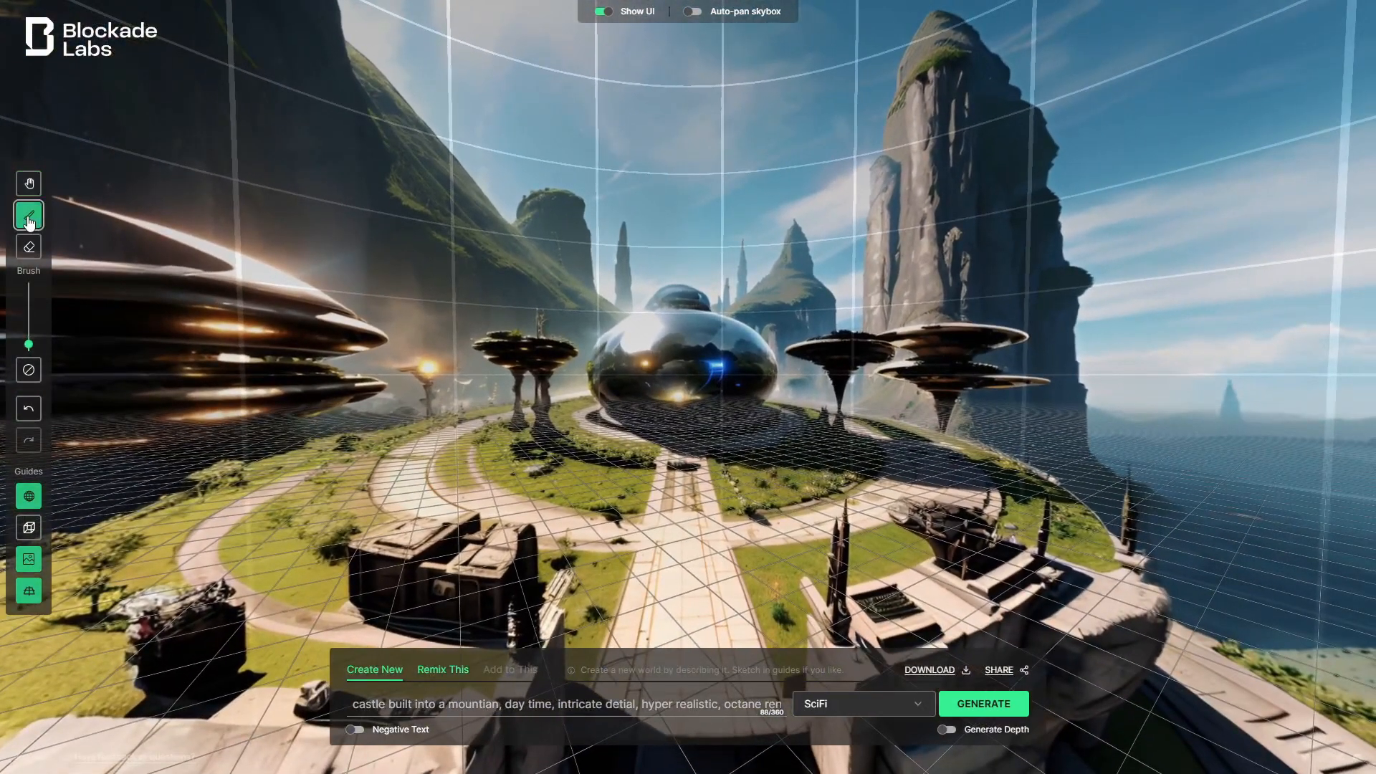
pyautogui.moveTo(675, 362); pyautogui.dragTo(552, 316)
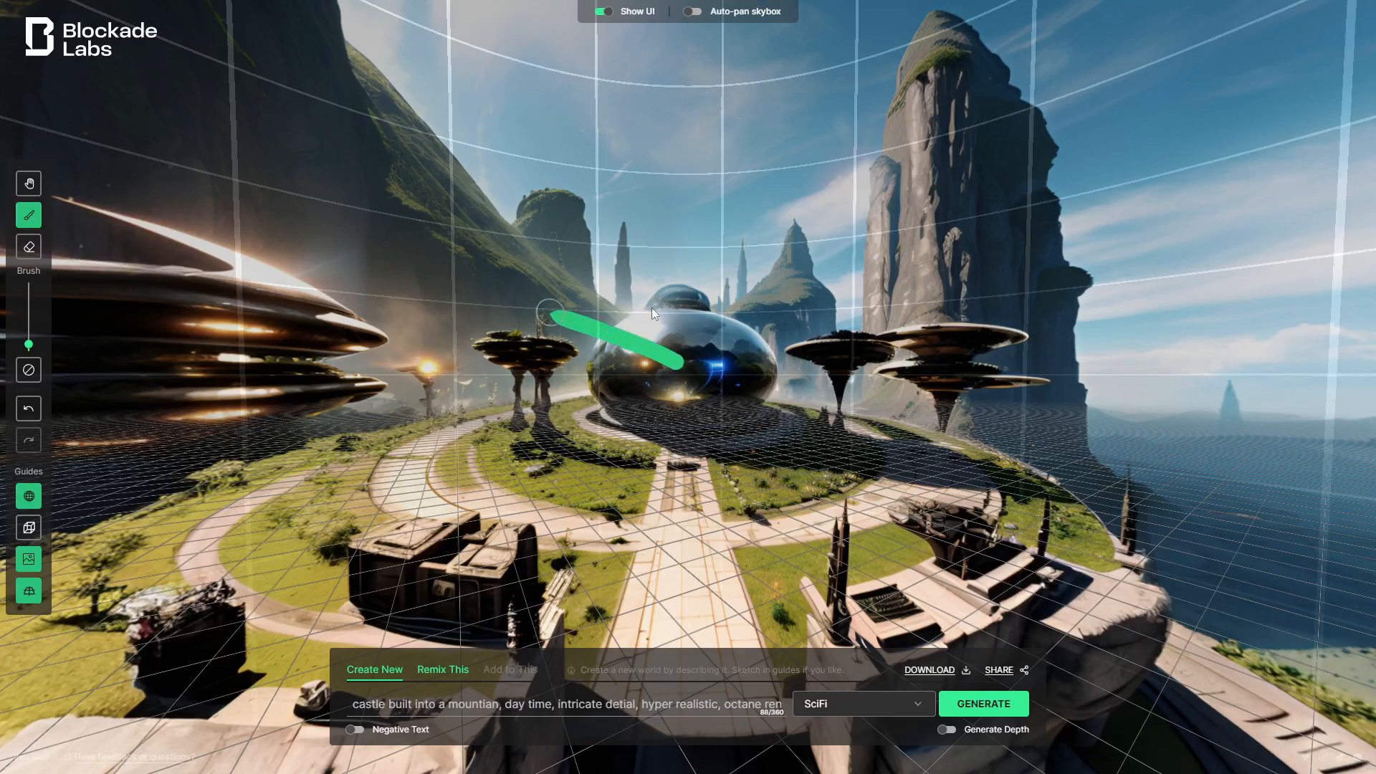
pyautogui.moveTo(552, 435); pyautogui.dragTo(878, 447)
pyautogui.moveTo(947, 387)
pyautogui.mouseDown()
pyautogui.moveTo(679, 263)
pyautogui.moveTo(414, 231)
pyautogui.moveTo(390, 364)
pyautogui.moveTo(792, 465)
pyautogui.moveTo(950, 417)
pyautogui.moveTo(600, 213)
pyautogui.mouseUp()
pyautogui.moveTo(770, 290); pyautogui.dragTo(414, 218)
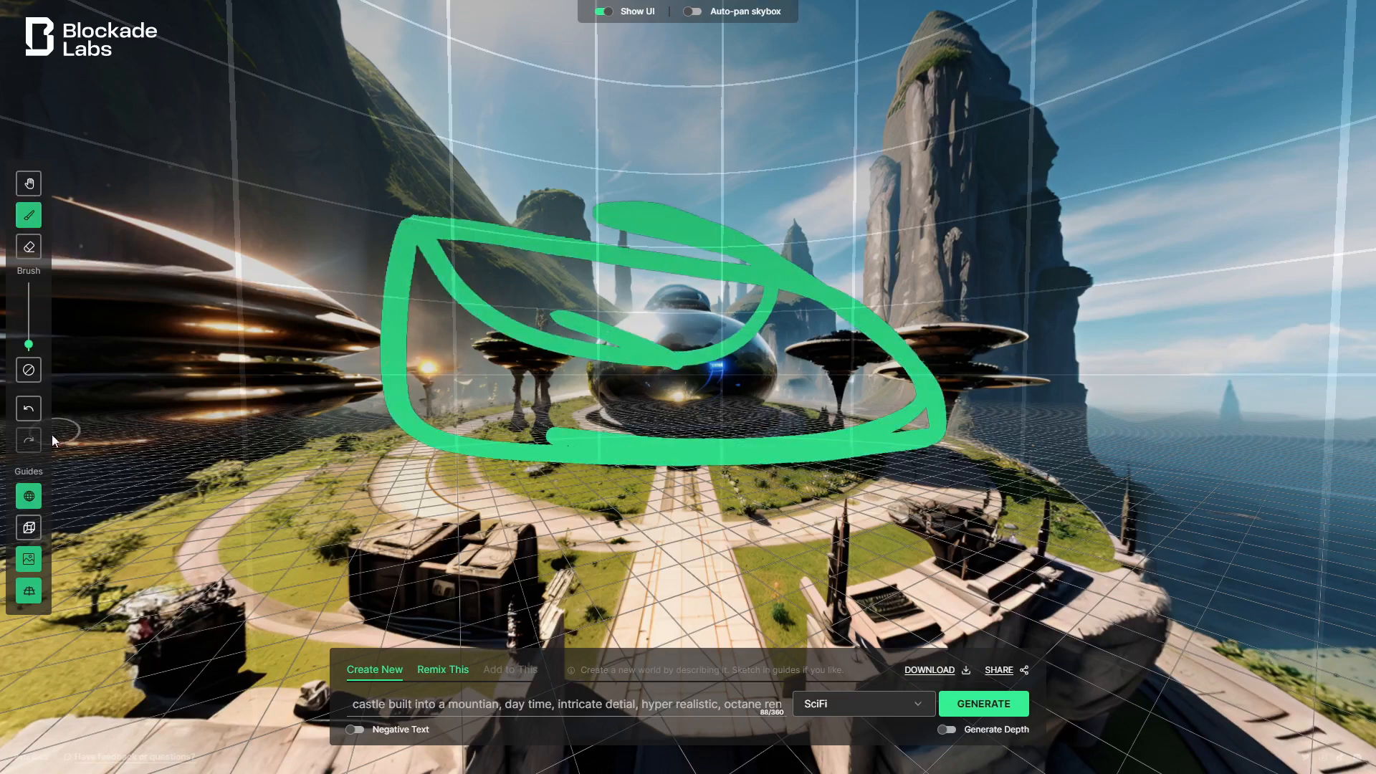
# - Try the eraser on the upper part of the rough brush outline, and clear the whole sketch
pyautogui.click(29, 246)
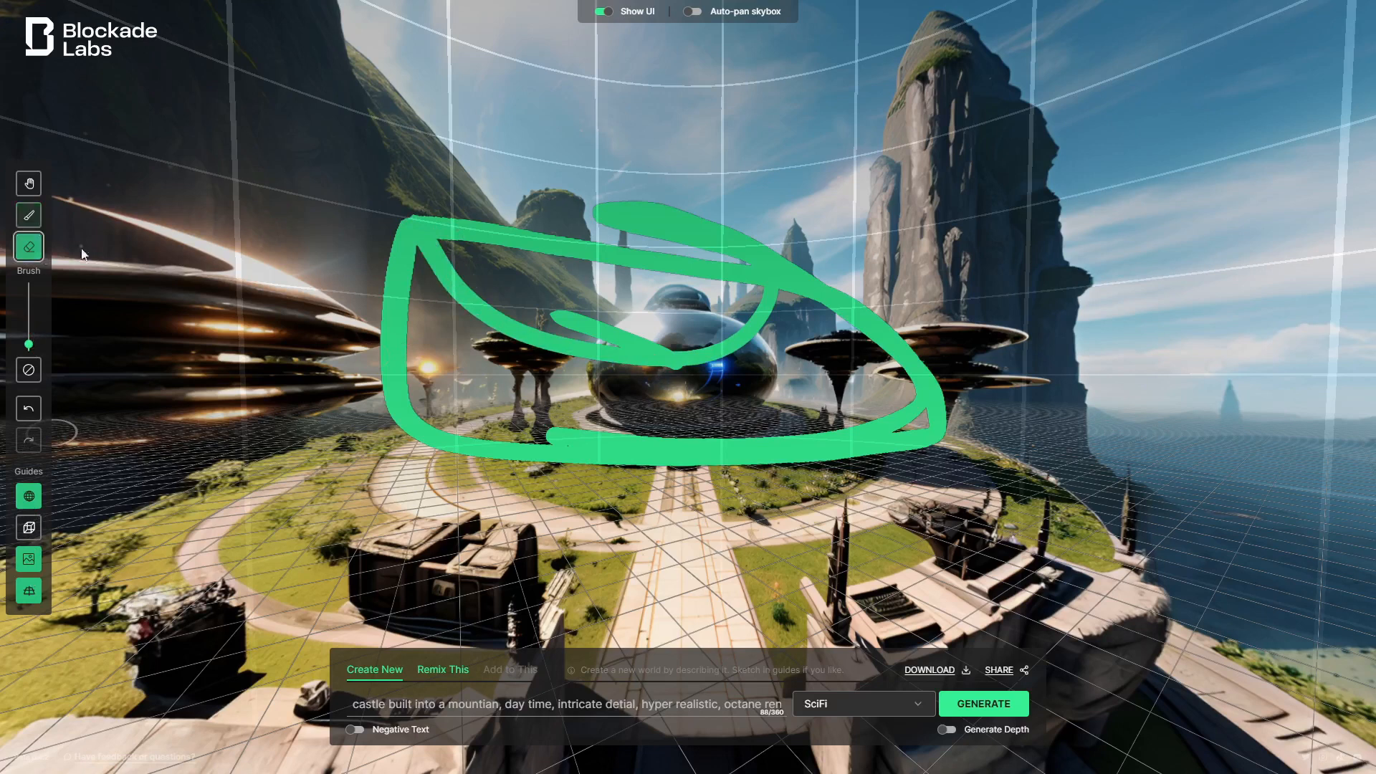
pyautogui.moveTo(462, 236); pyautogui.dragTo(731, 228)
pyautogui.moveTo(834, 172)
pyautogui.mouseDown()
pyautogui.moveTo(603, 219)
pyautogui.moveTo(778, 221)
pyautogui.mouseUp()
pyautogui.click(32, 380)
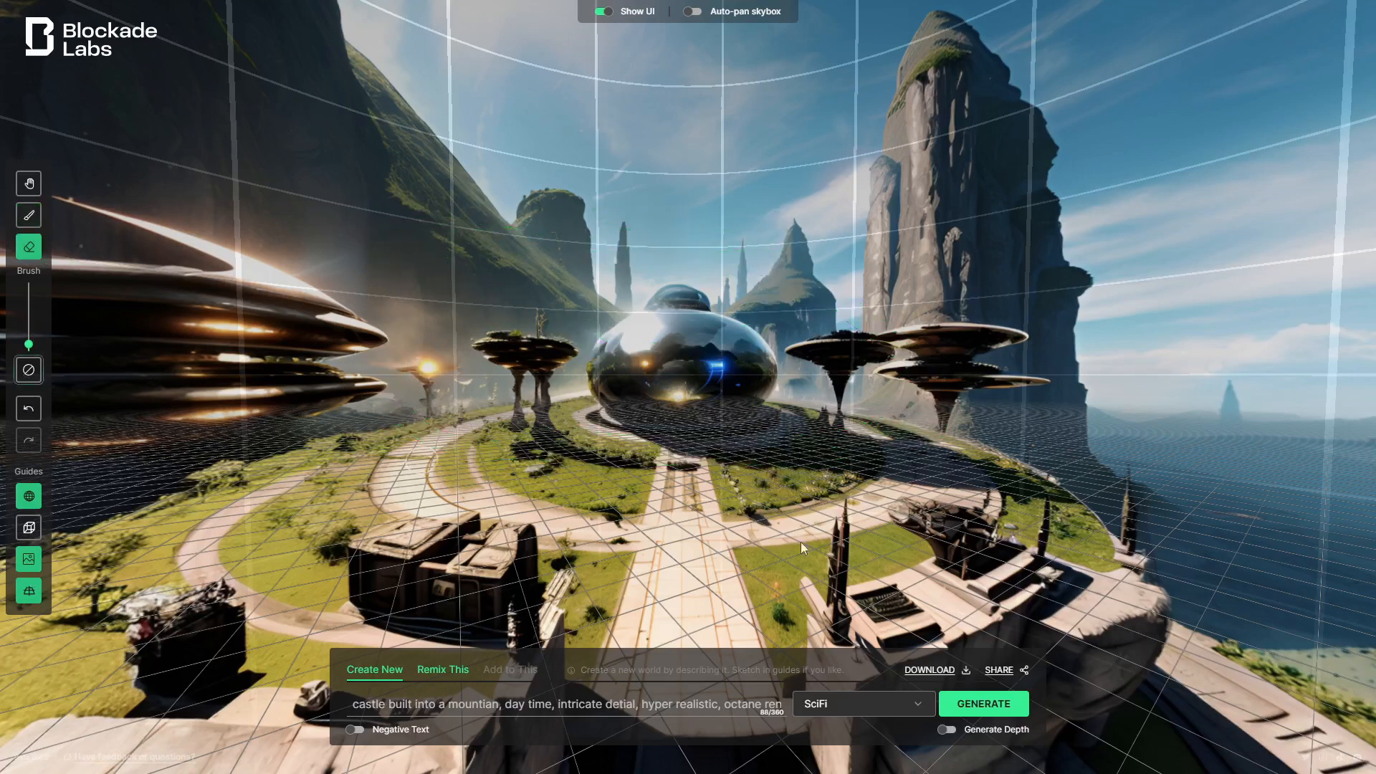
# - Look over the sketched square building outline with its doorway and the arch outline drawn on the empty grid
pyautogui.click(29, 217)
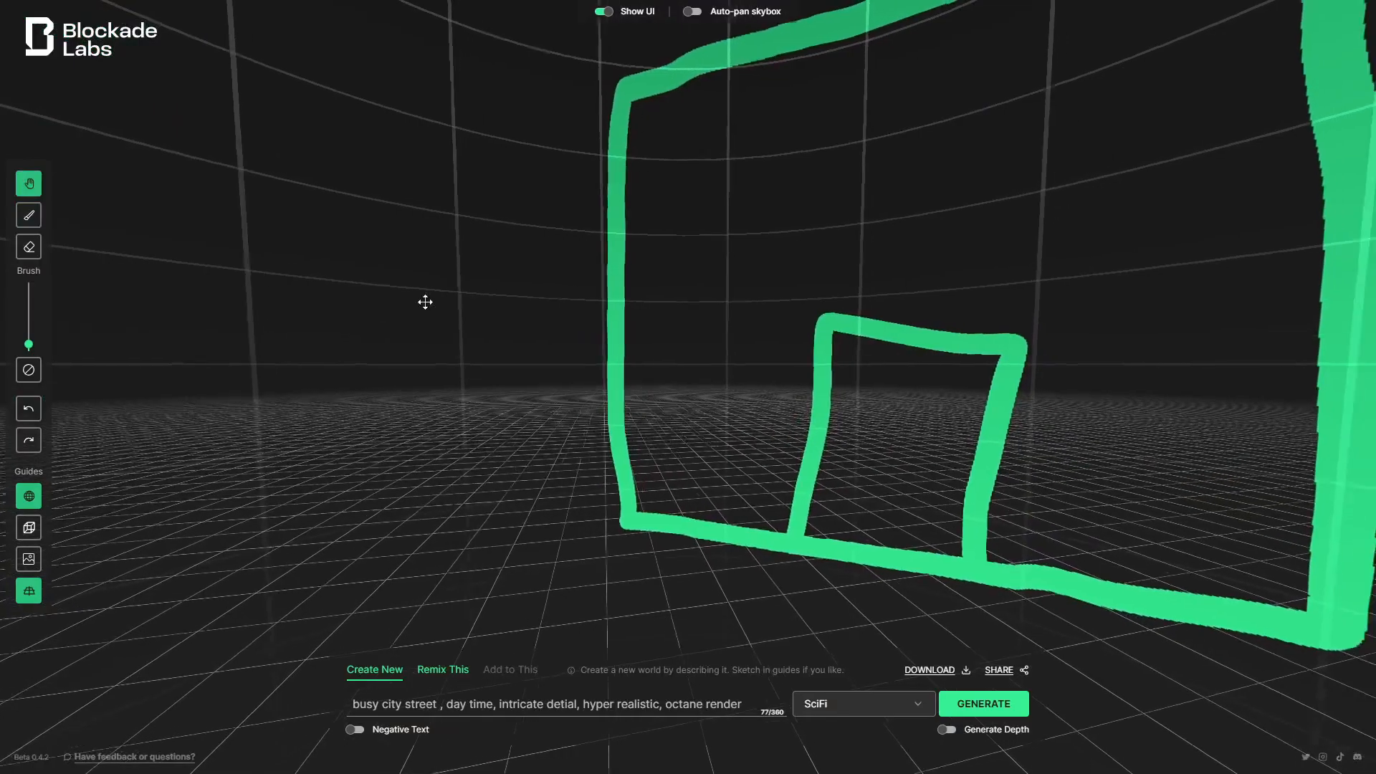
pyautogui.moveTo(425, 302); pyautogui.dragTo(326, 341)
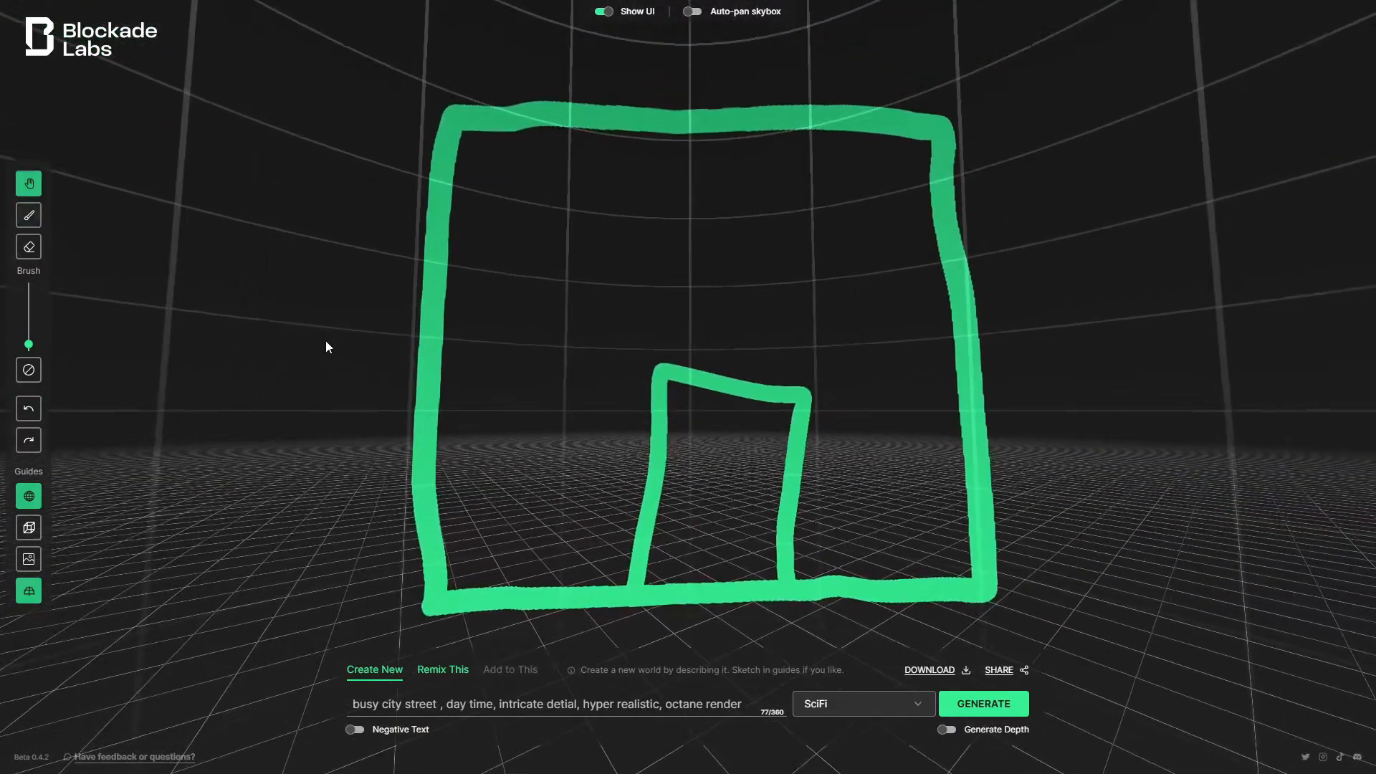
pyautogui.press('b')
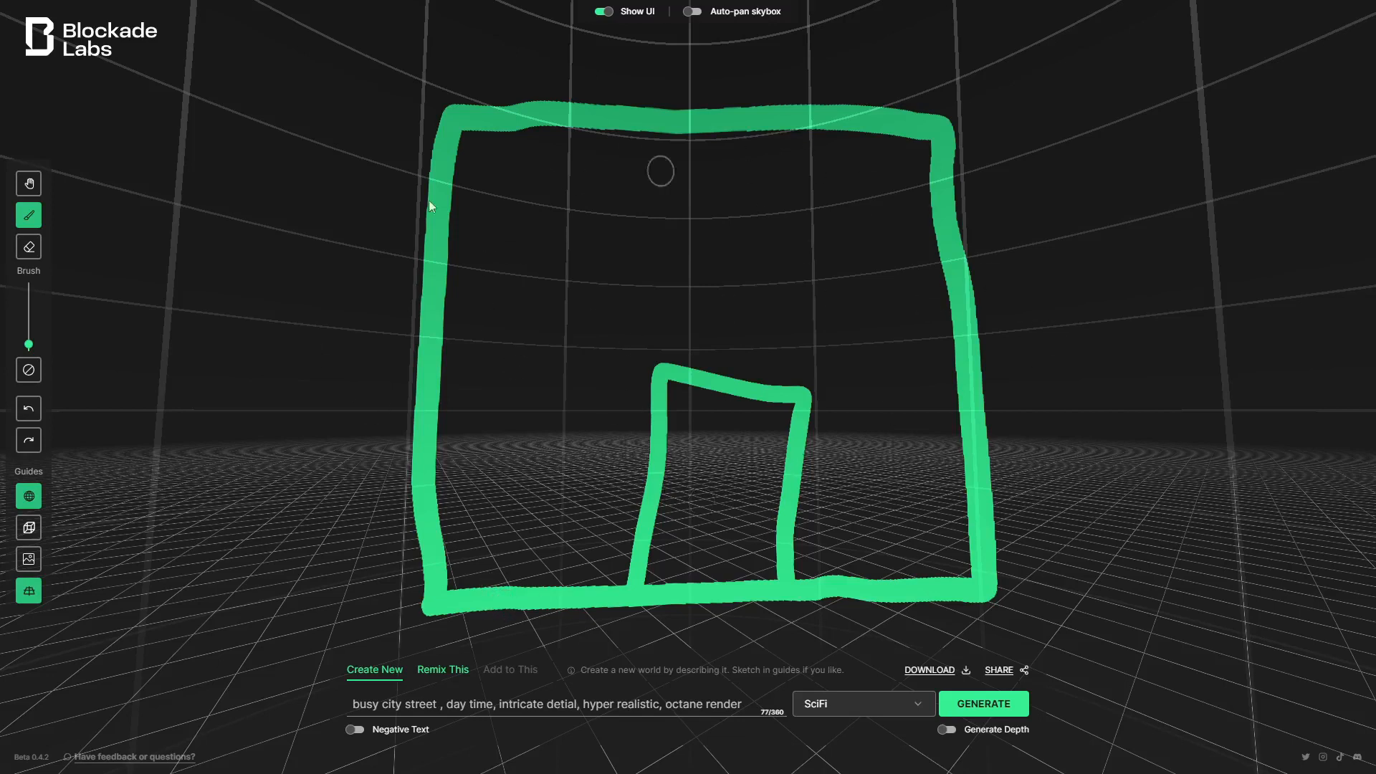
pyautogui.press('h')
pyautogui.moveTo(1119, 354)
pyautogui.mouseDown()
pyautogui.moveTo(642, 279)
pyautogui.moveTo(501, 421)
pyautogui.mouseUp()
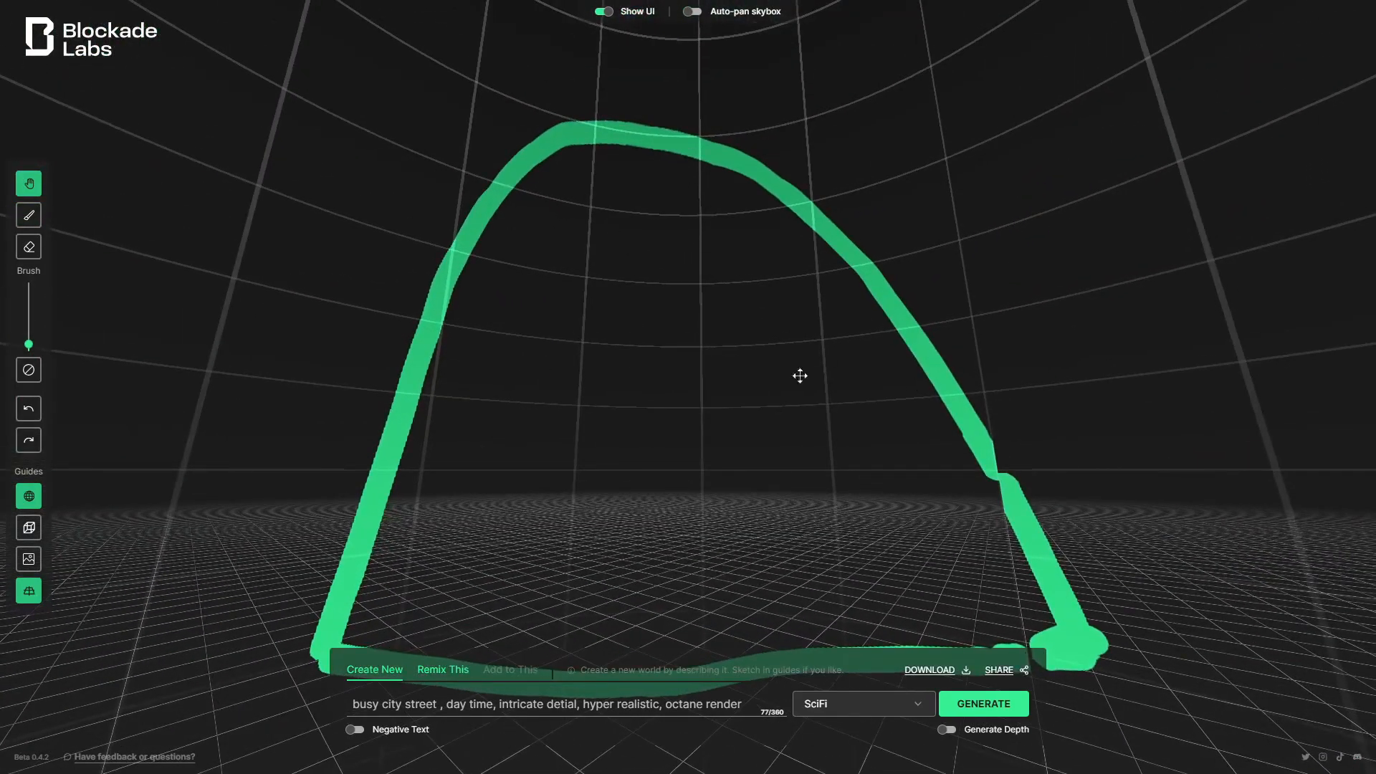
# - Brush a small mark beside the arch outline, undo it, and look at the raised rectangle sketch
pyautogui.press('b')
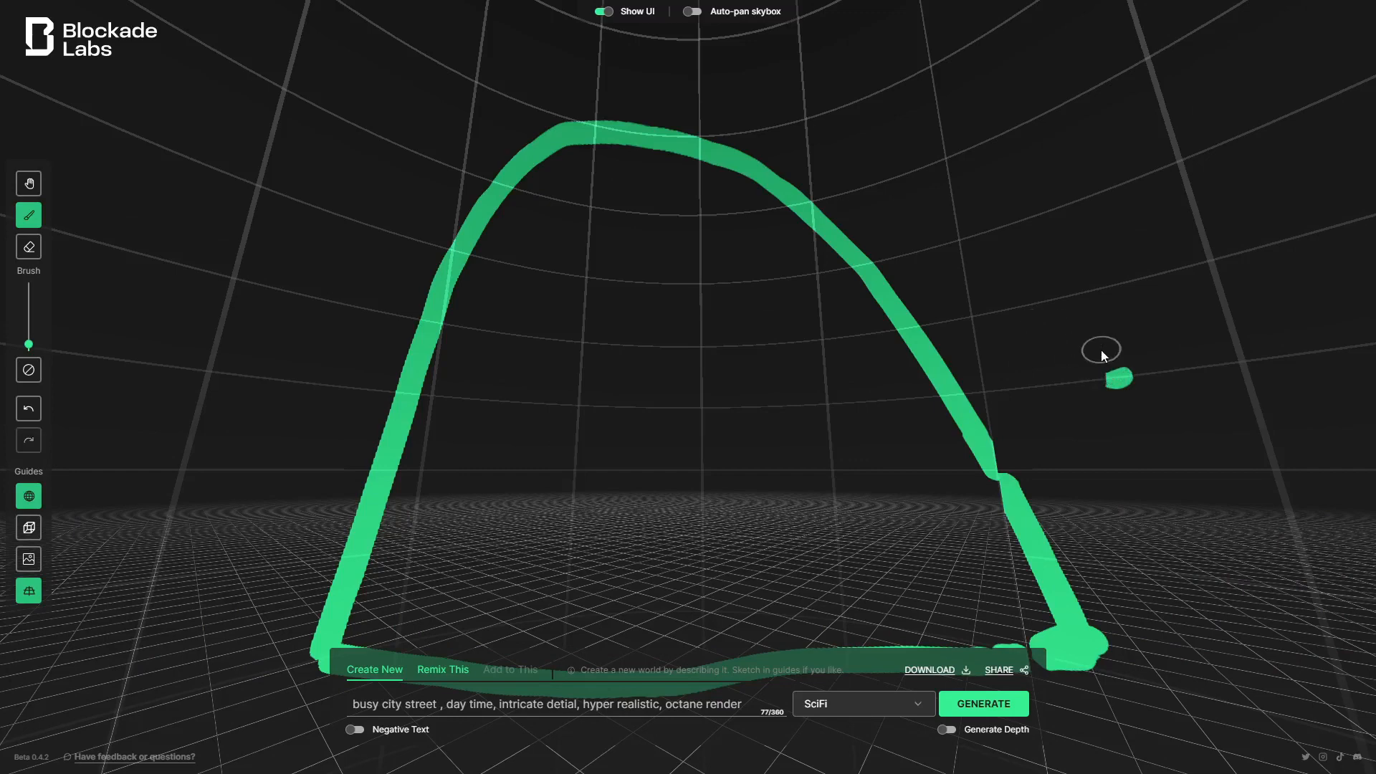
pyautogui.click(25, 414)
pyautogui.press('h')
pyautogui.moveTo(642, 332)
pyautogui.mouseDown()
pyautogui.moveTo(480, 319)
pyautogui.moveTo(657, 341)
pyautogui.moveTo(629, 234)
pyautogui.mouseUp()
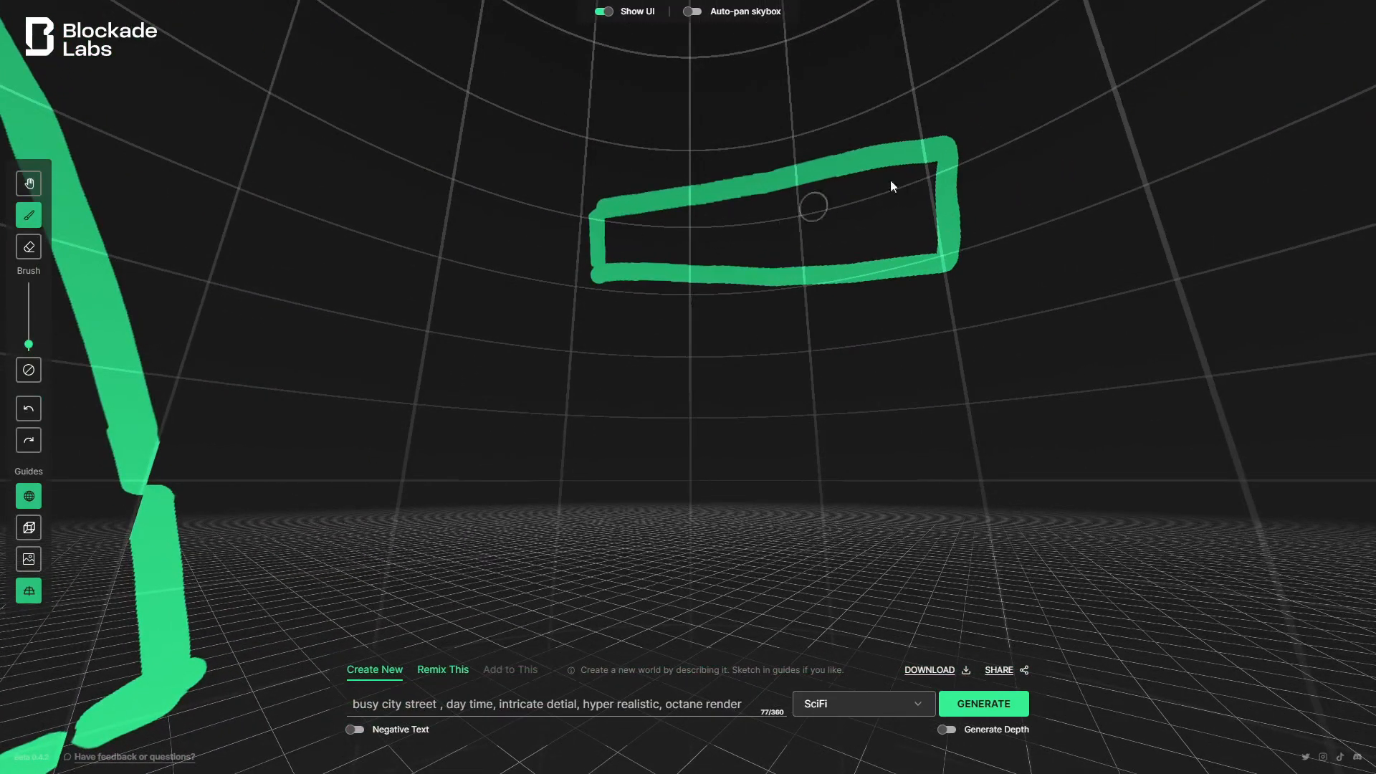
# - Generate a SciFi skybox from the "busy city street" daytime prompt using the sketched building, arch and rectangle outlines
pyautogui.moveTo(918, 508)
pyautogui.mouseDown()
pyautogui.moveTo(724, 396)
pyautogui.moveTo(584, 366)
pyautogui.moveTo(838, 411)
pyautogui.moveTo(718, 358)
pyautogui.moveTo(391, 708)
pyautogui.mouseUp()
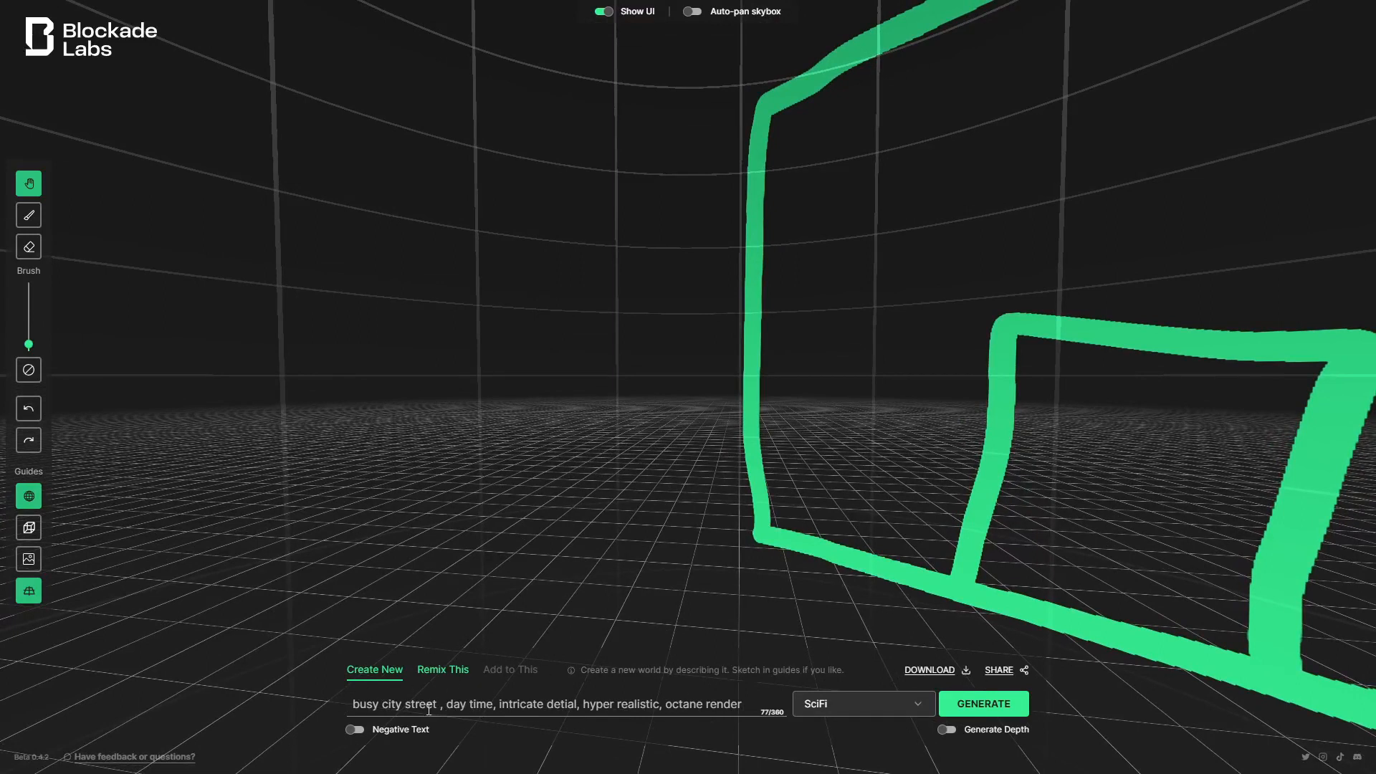
pyautogui.moveTo(578, 432)
pyautogui.mouseDown()
pyautogui.moveTo(304, 383)
pyautogui.moveTo(316, 271)
pyautogui.moveTo(302, 359)
pyautogui.moveTo(294, 298)
pyautogui.mouseUp()
pyautogui.press('b')
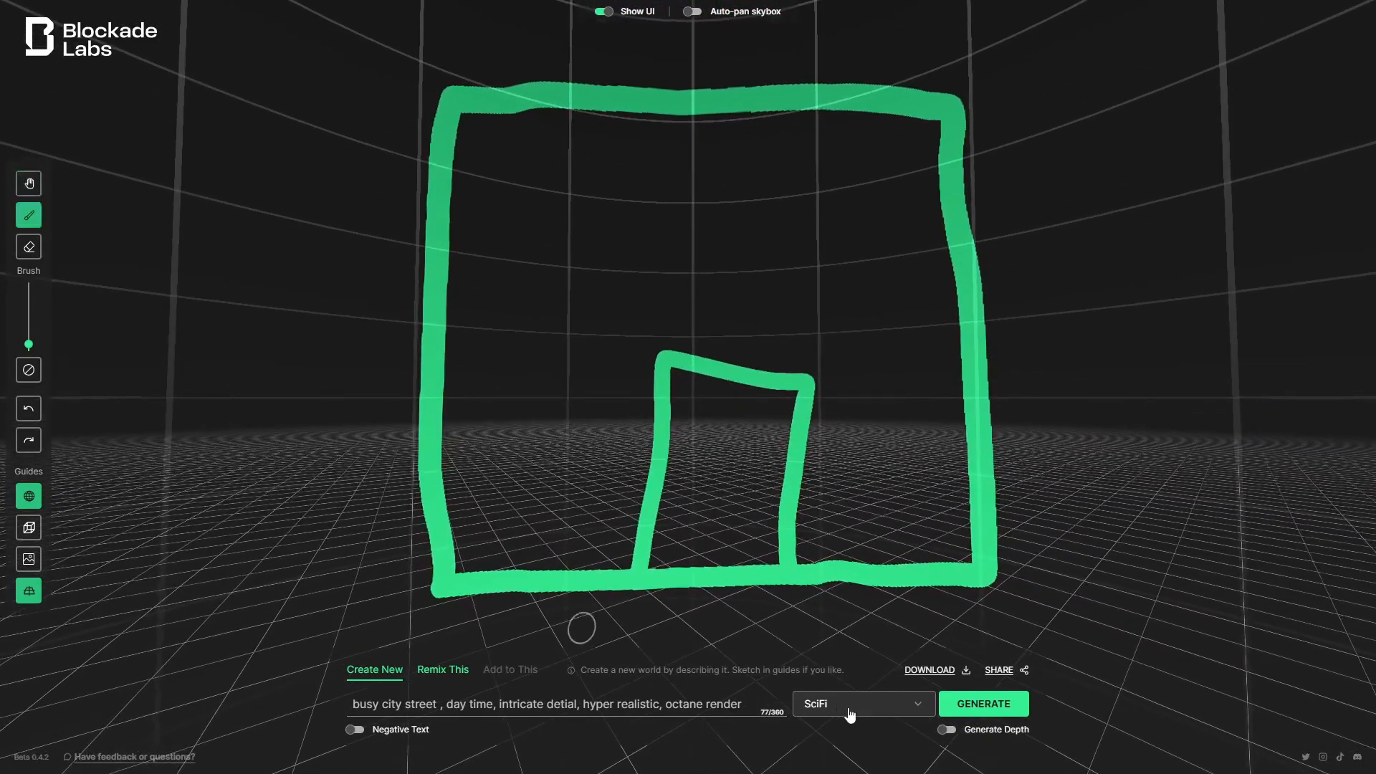
pyautogui.click(992, 709)
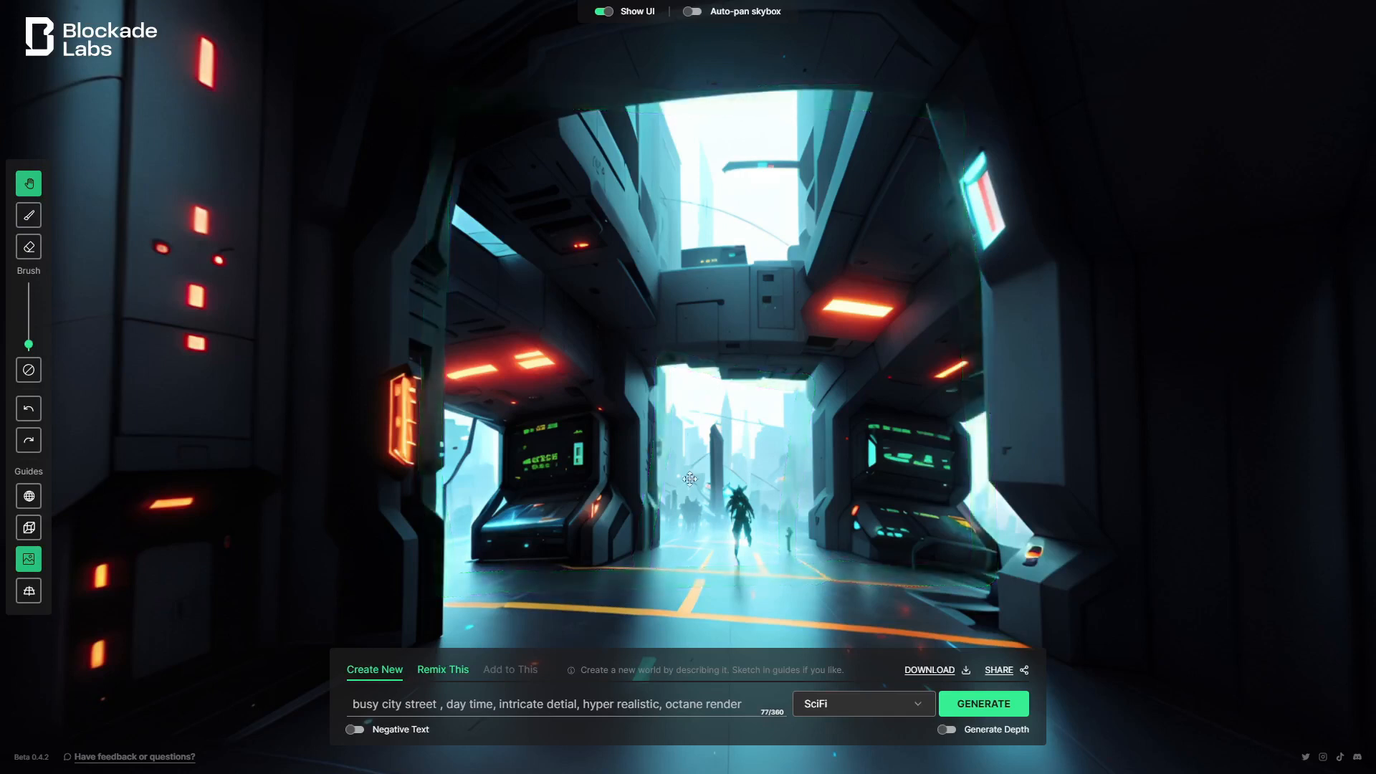
# - Show the sketch over the generated SciFi city and examine how the scene follows the arch and rectangle outlines
pyautogui.moveTo(912, 380); pyautogui.dragTo(436, 320)
pyautogui.press('space')
pyautogui.press('space')
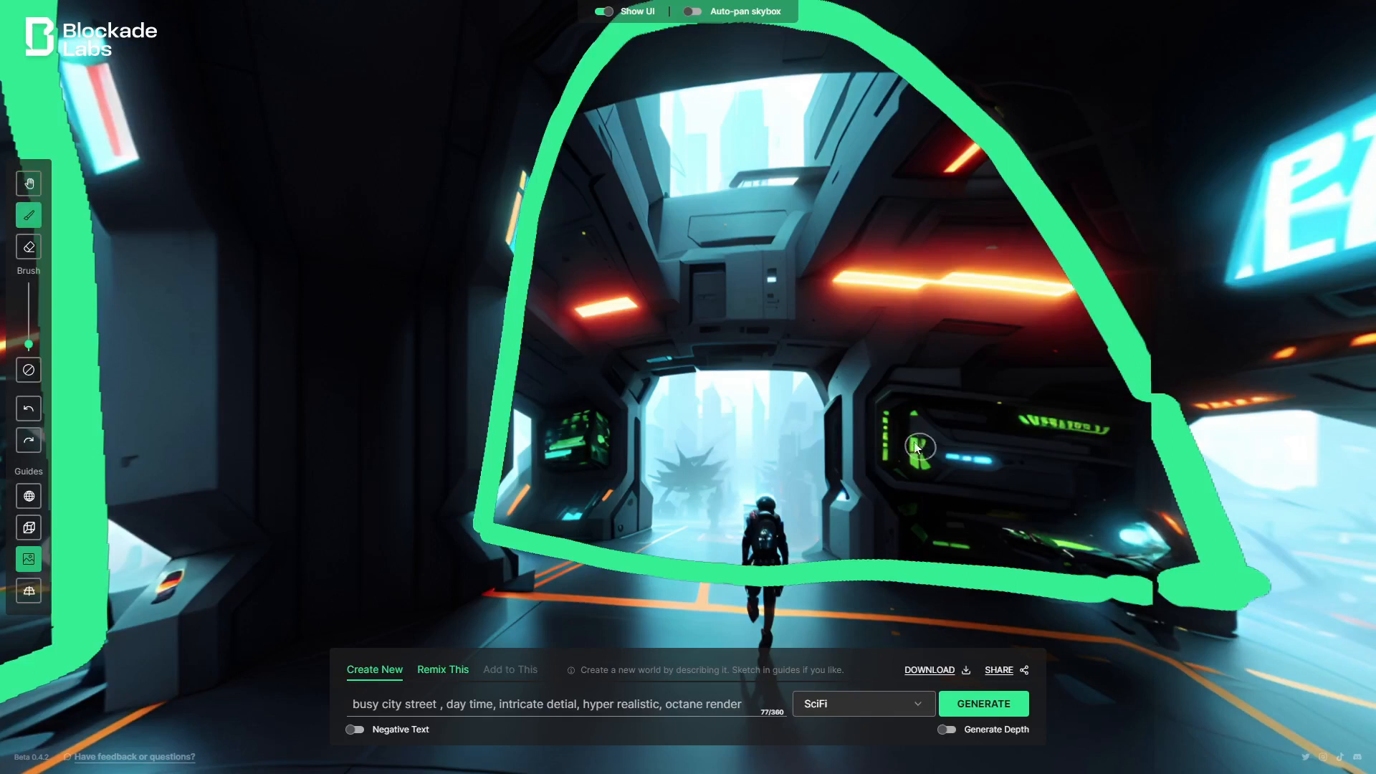
pyautogui.moveTo(851, 396); pyautogui.dragTo(502, 366)
pyautogui.moveTo(768, 359); pyautogui.dragTo(602, 419)
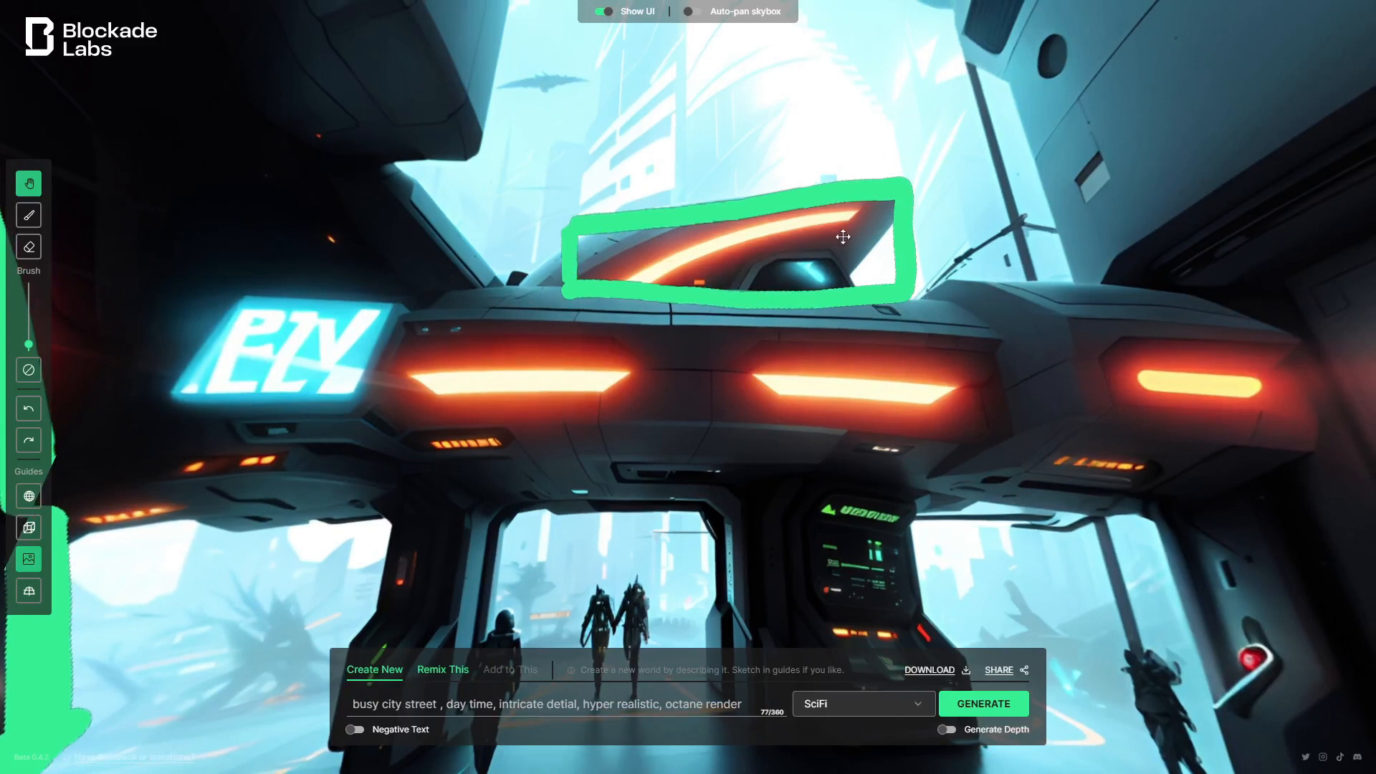
pyautogui.moveTo(703, 578); pyautogui.dragTo(674, 465)
# - Brush a short diagonal stroke across the SciFi scene's floor near the walking figures, and undo it
pyautogui.press('b')
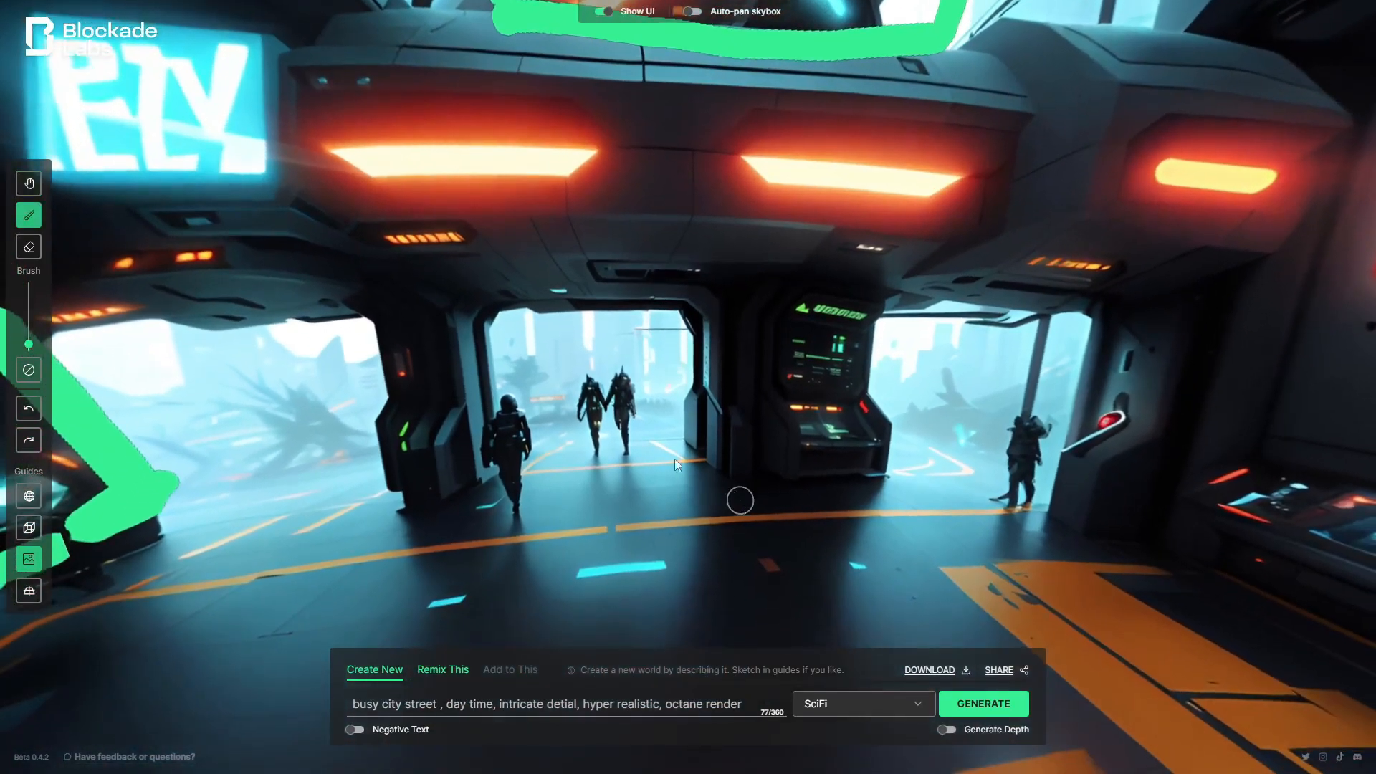
pyautogui.moveTo(740, 500); pyautogui.dragTo(606, 431)
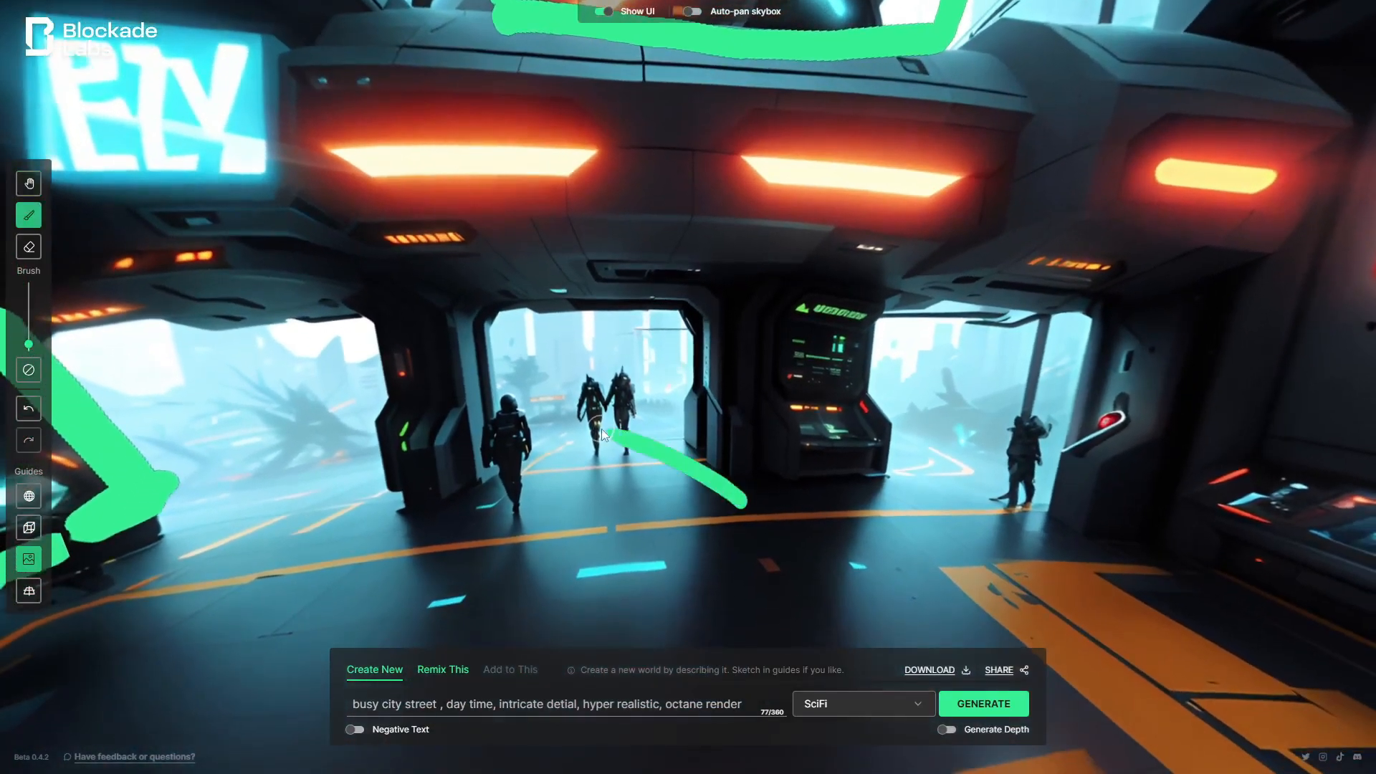
pyautogui.click(29, 409)
# - Look around the SciFi city and compare the square building and doorway outlines with the generated architecture
pyautogui.click(29, 183)
pyautogui.moveTo(783, 486)
pyautogui.mouseDown()
pyautogui.moveTo(626, 381)
pyautogui.moveTo(804, 376)
pyautogui.moveTo(1081, 299)
pyautogui.moveTo(903, 457)
pyautogui.moveTo(694, 234)
pyautogui.moveTo(794, 329)
pyautogui.moveTo(1001, 353)
pyautogui.moveTo(788, 401)
pyautogui.moveTo(510, 432)
pyautogui.mouseUp()
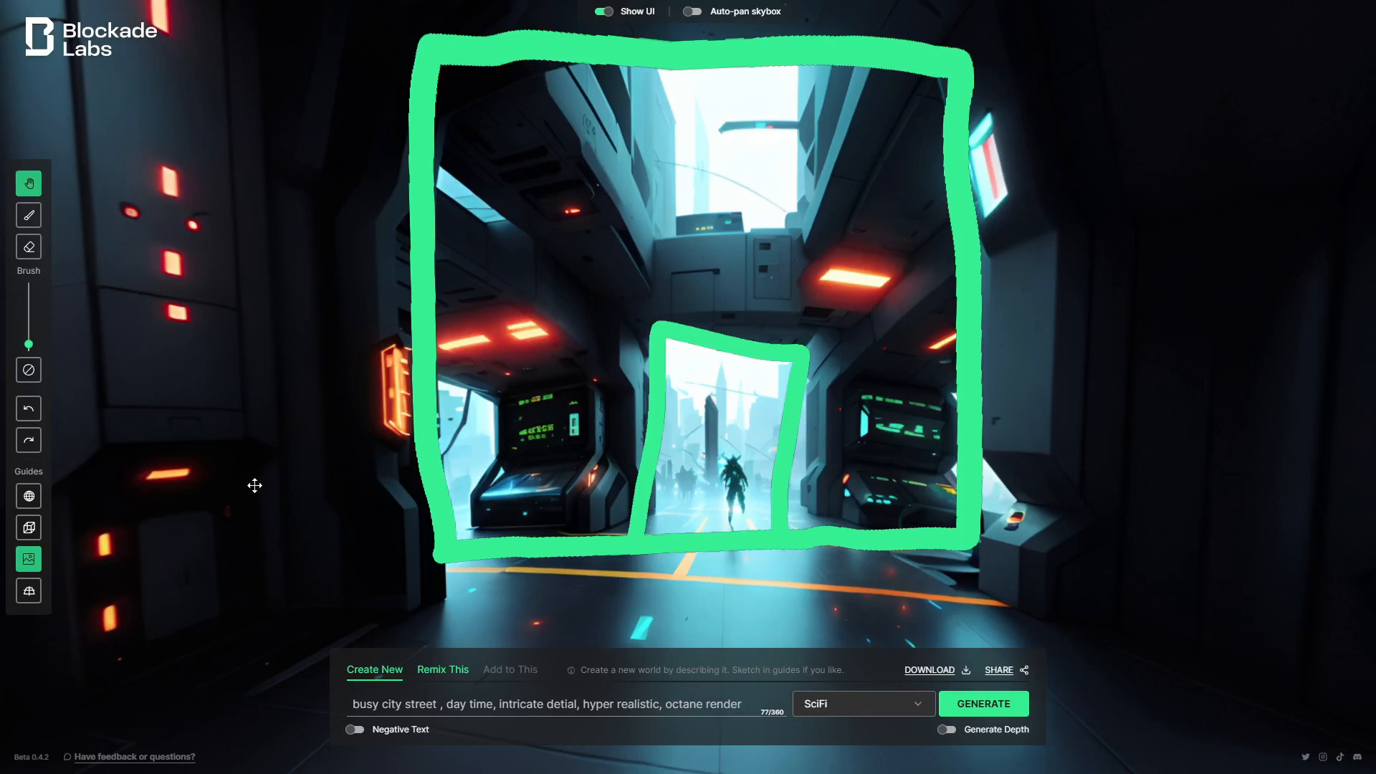
pyautogui.moveTo(316, 444)
pyautogui.mouseDown()
pyautogui.moveTo(444, 439)
pyautogui.moveTo(528, 387)
pyautogui.moveTo(573, 408)
pyautogui.moveTo(583, 433)
pyautogui.moveTo(724, 421)
pyautogui.mouseUp()
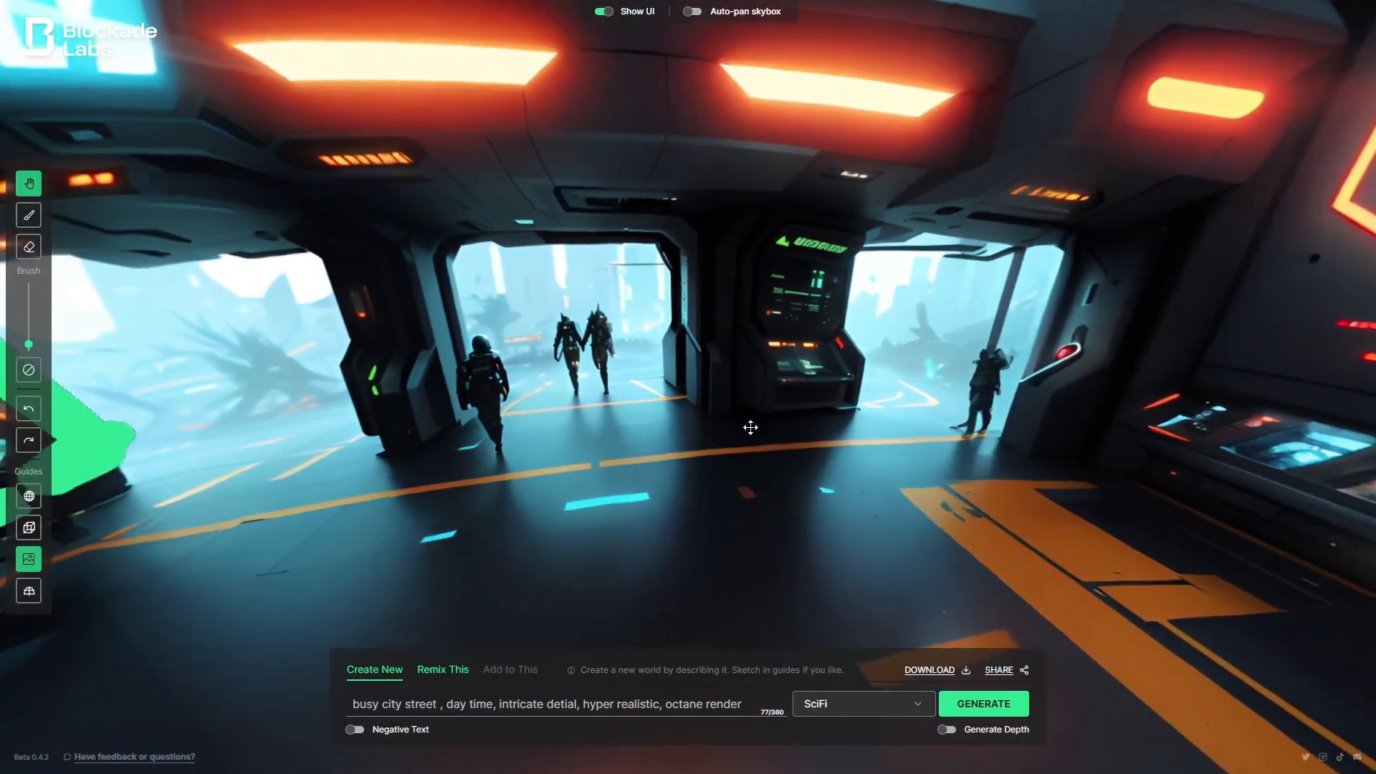
pyautogui.moveTo(372, 558); pyautogui.dragTo(476, 593)
pyautogui.moveTo(769, 452)
pyautogui.mouseDown()
pyautogui.moveTo(674, 430)
pyautogui.moveTo(638, 559)
pyautogui.mouseUp()
pyautogui.moveTo(1075, 430)
pyautogui.mouseDown()
pyautogui.moveTo(724, 418)
pyautogui.moveTo(552, 470)
pyautogui.mouseUp()
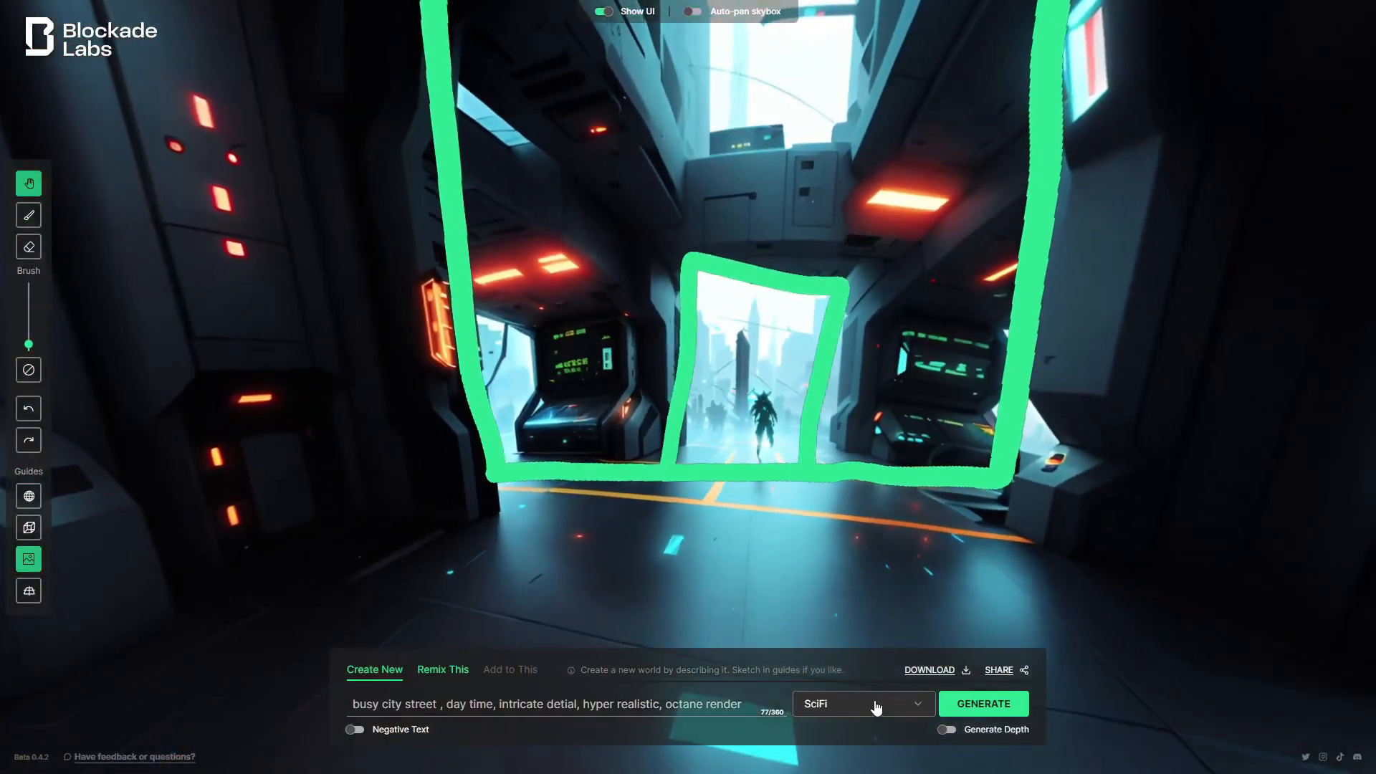
# - Generate a new skybox from the busy city street prompt in the Anime Art Style
pyautogui.click(876, 707)
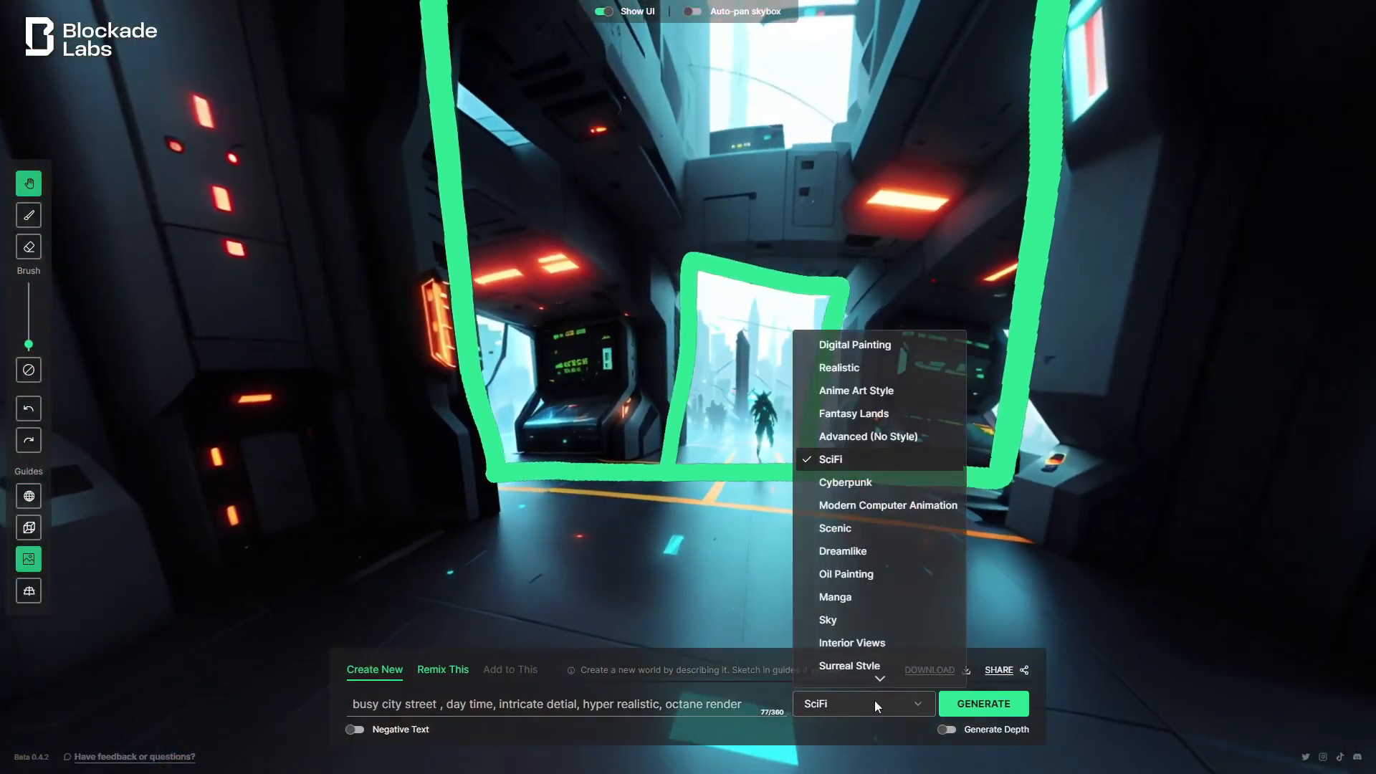
pyautogui.click(847, 391)
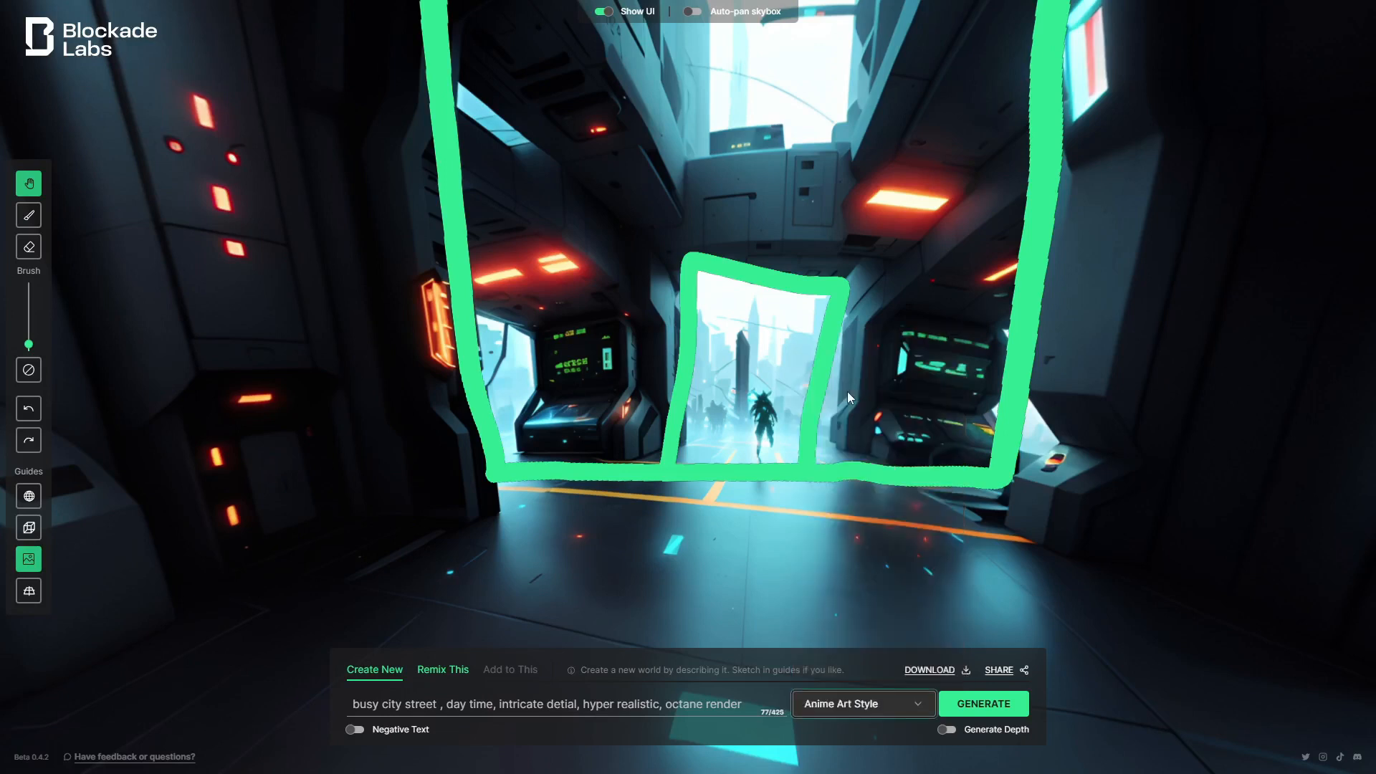
pyautogui.click(978, 706)
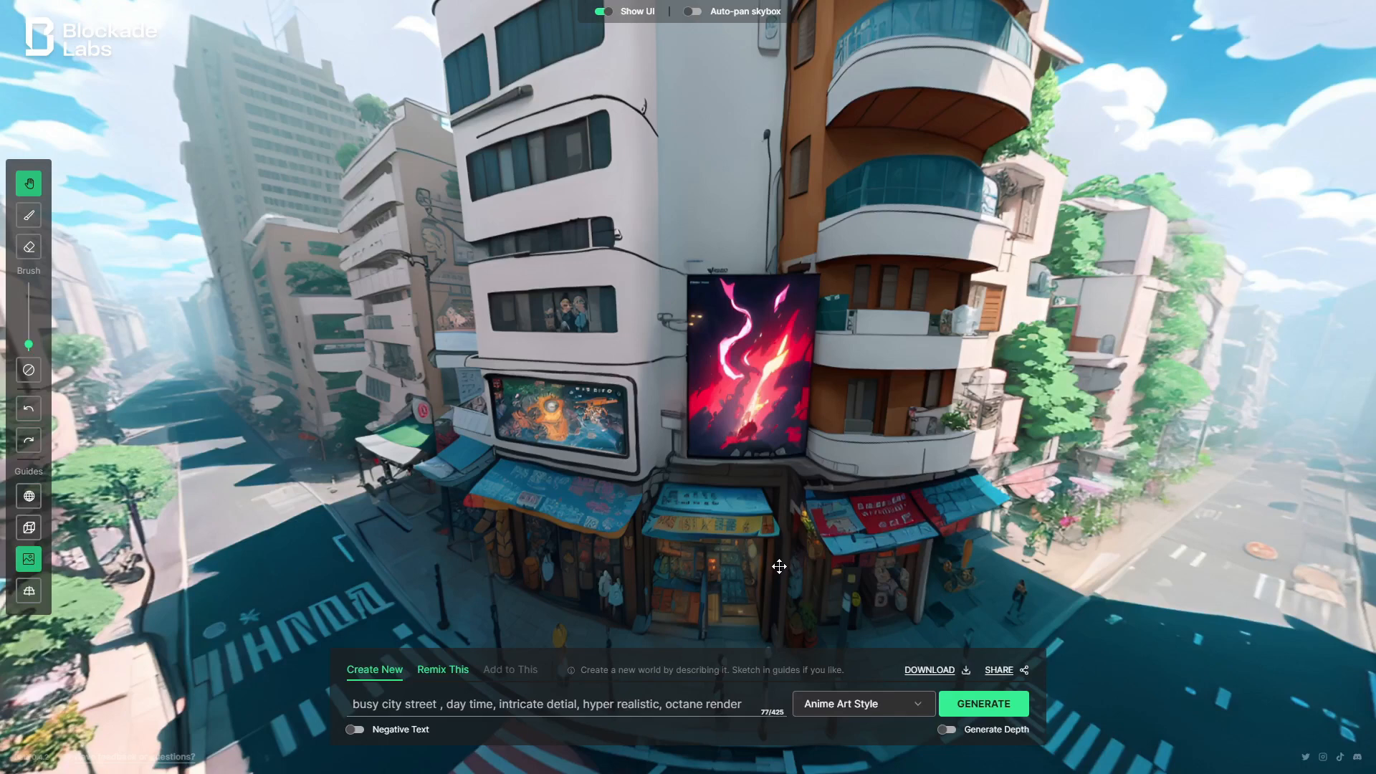
# - Show the sketch over the generated Anime city and compare the square building and doorway outlines with the generated architecture
pyautogui.moveTo(789, 562); pyautogui.dragTo(479, 385)
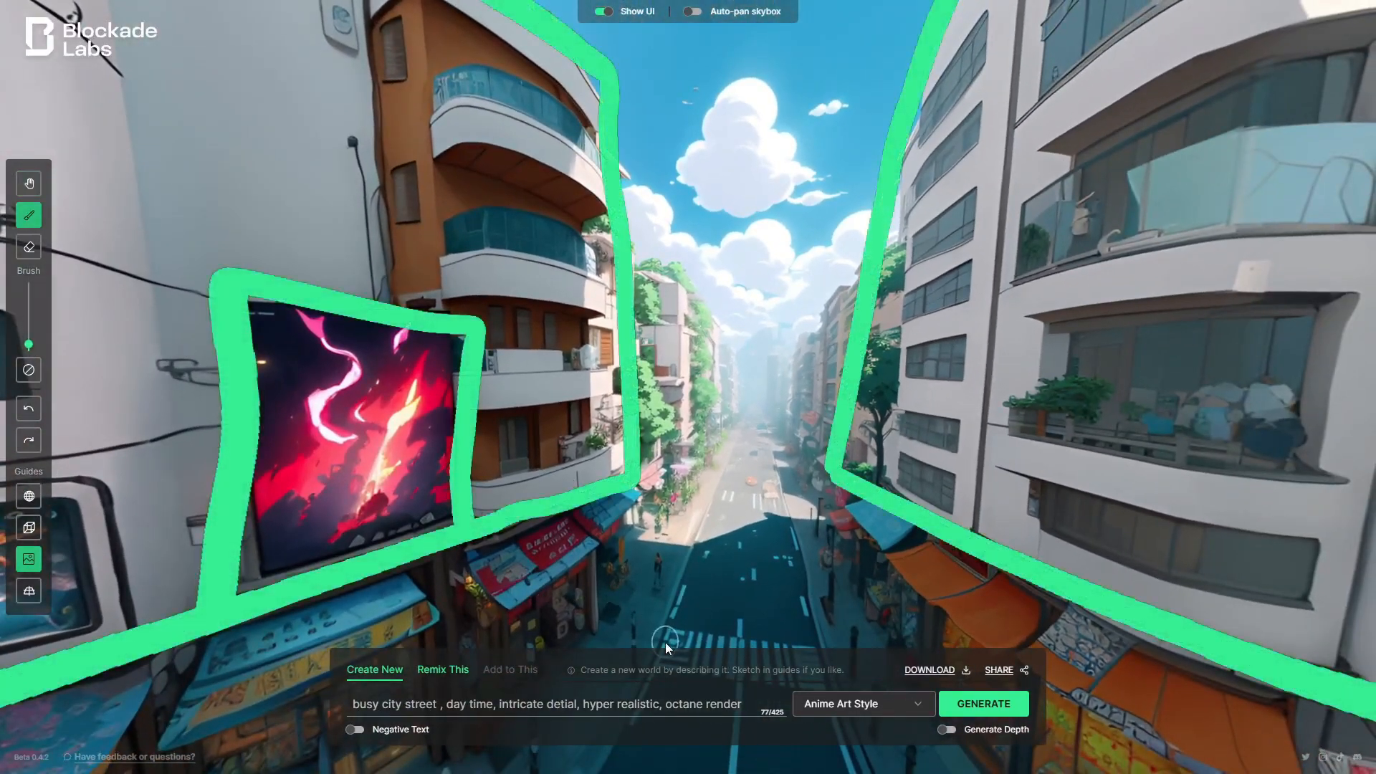
pyautogui.press('space')
pyautogui.moveTo(746, 559); pyautogui.dragTo(713, 224)
pyautogui.moveTo(733, 409)
pyautogui.mouseDown()
pyautogui.moveTo(729, 623)
pyautogui.moveTo(846, 261)
pyautogui.moveTo(771, 259)
pyautogui.moveTo(665, 170)
pyautogui.moveTo(642, 128)
pyautogui.mouseUp()
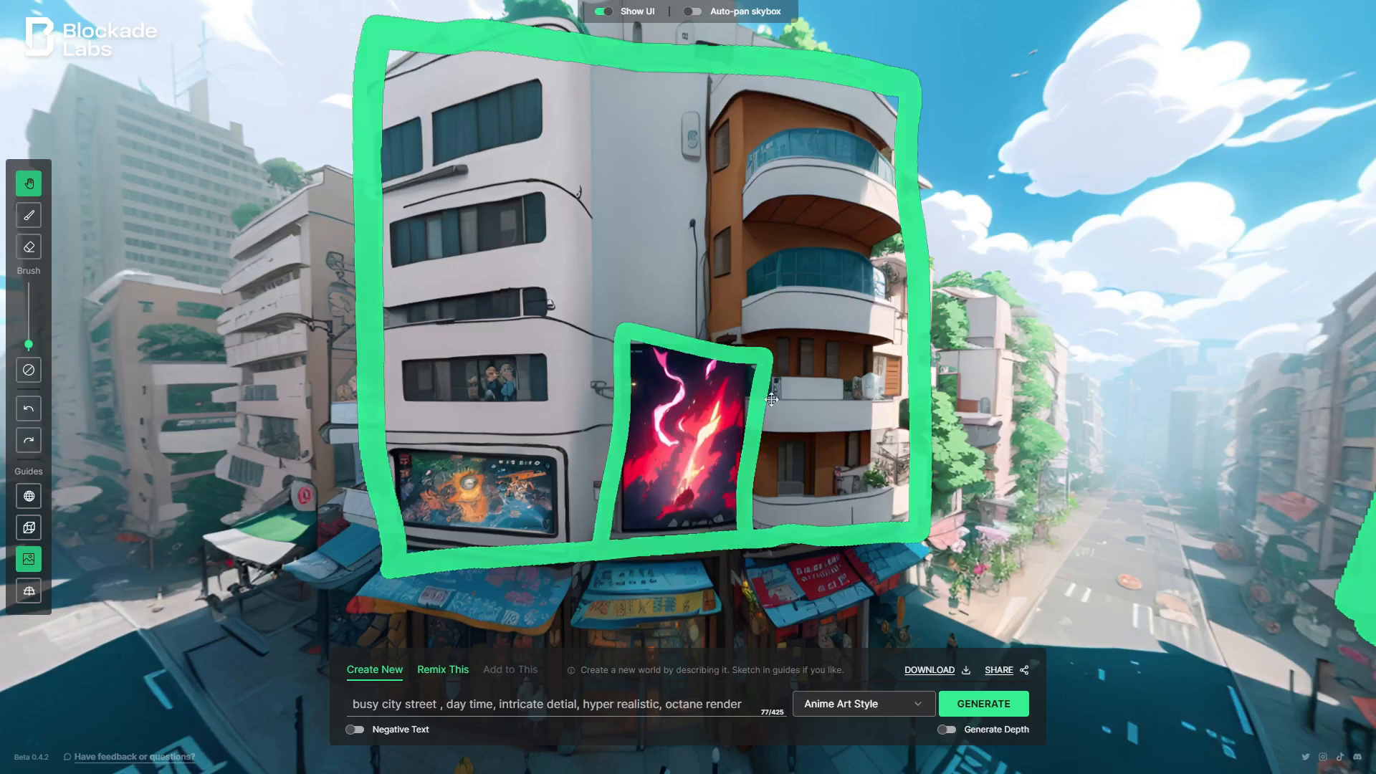
pyautogui.press('b')
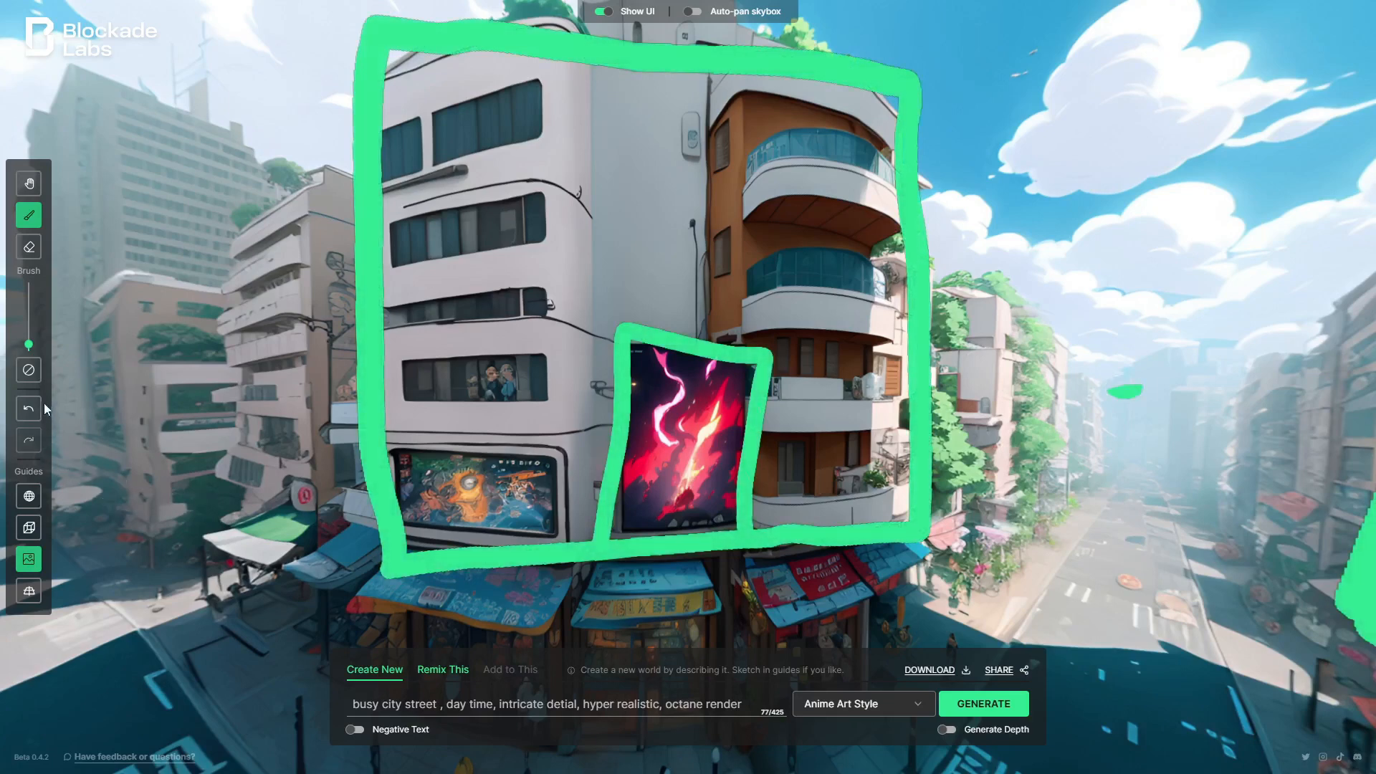
pyautogui.click(30, 184)
# - Examine how the white corner building in the Anime city follows the sketched arch outline
pyautogui.moveTo(881, 315); pyautogui.dragTo(501, 286)
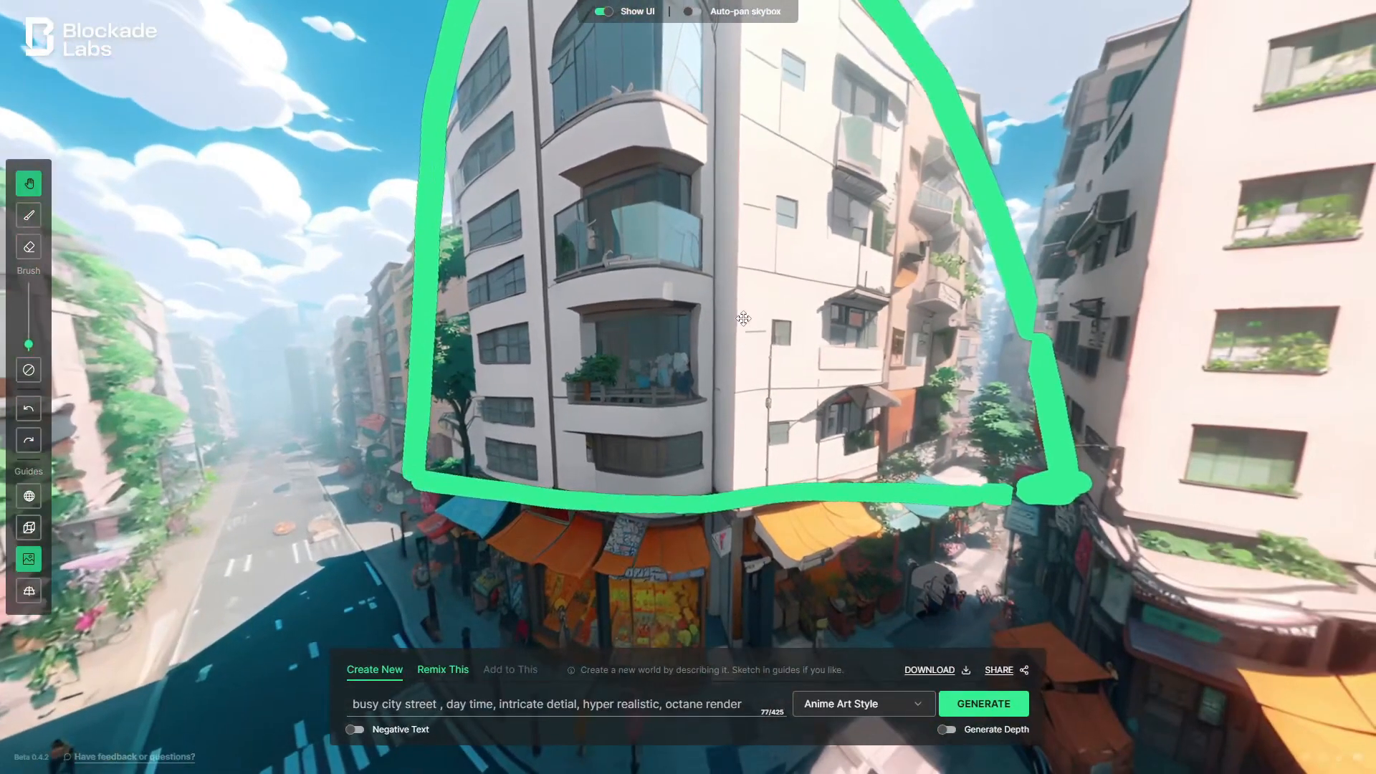
pyautogui.moveTo(743, 318); pyautogui.dragTo(742, 374)
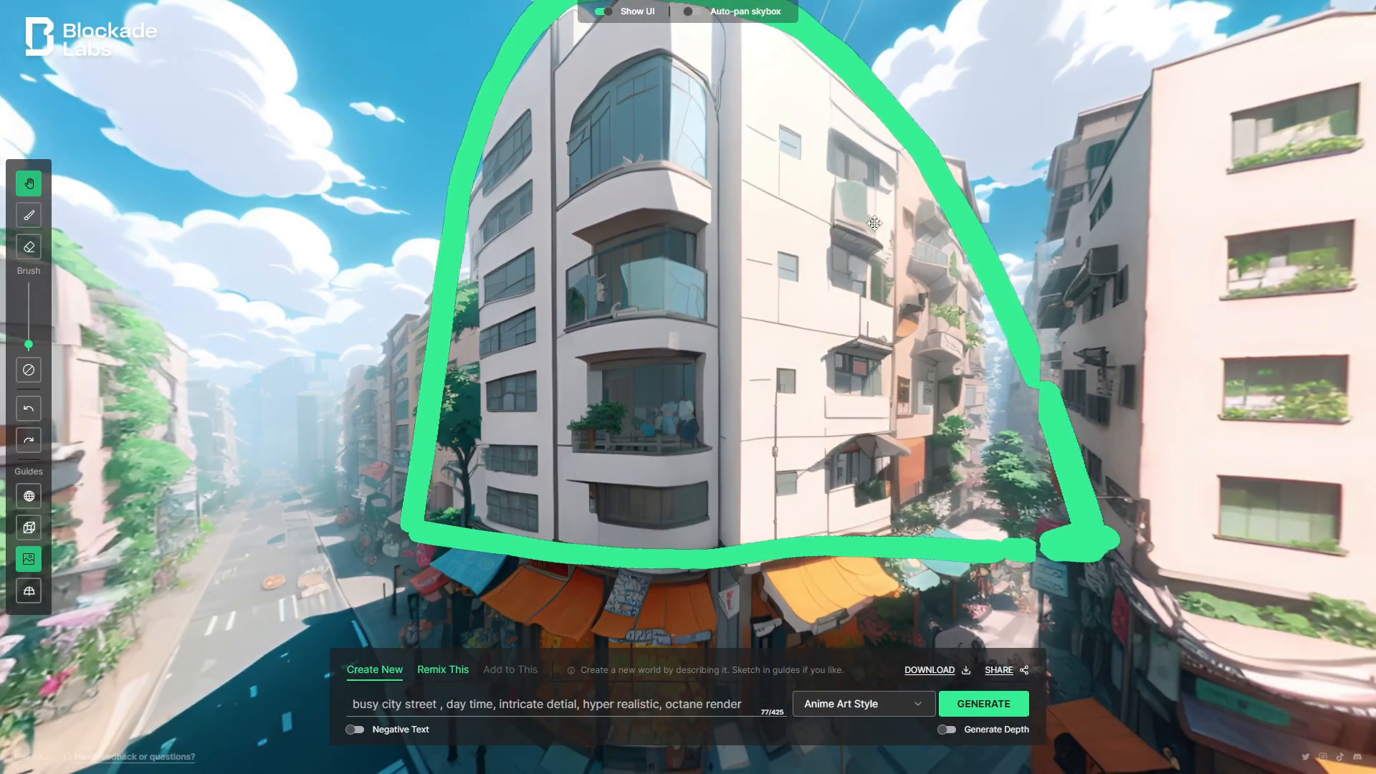
pyautogui.moveTo(681, 87); pyautogui.dragTo(484, 283)
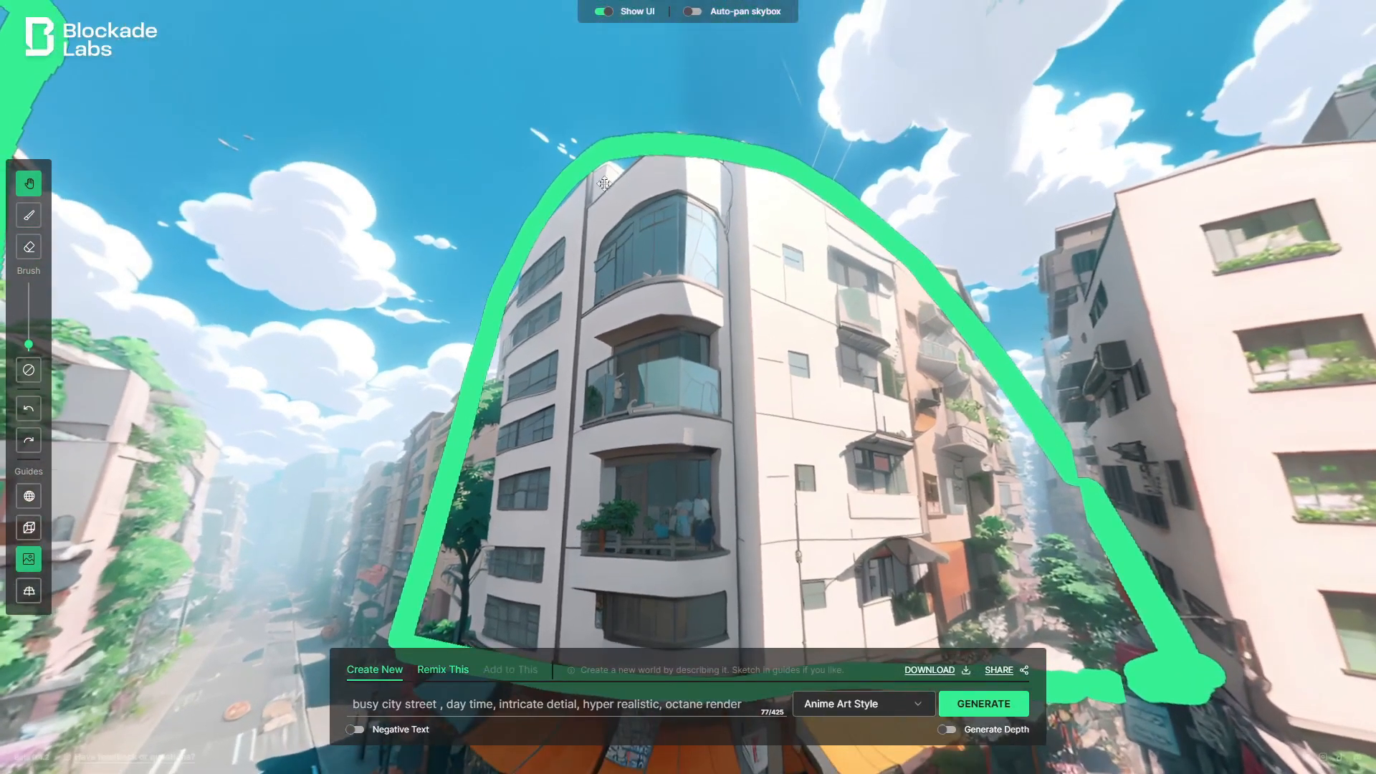
pyautogui.moveTo(628, 597); pyautogui.dragTo(602, 387)
# - Examine how the overhead bridges in the Anime city follow the sketched rectangle above the street
pyautogui.moveTo(1018, 323); pyautogui.dragTo(401, 337)
pyautogui.moveTo(505, 115); pyautogui.dragTo(512, 289)
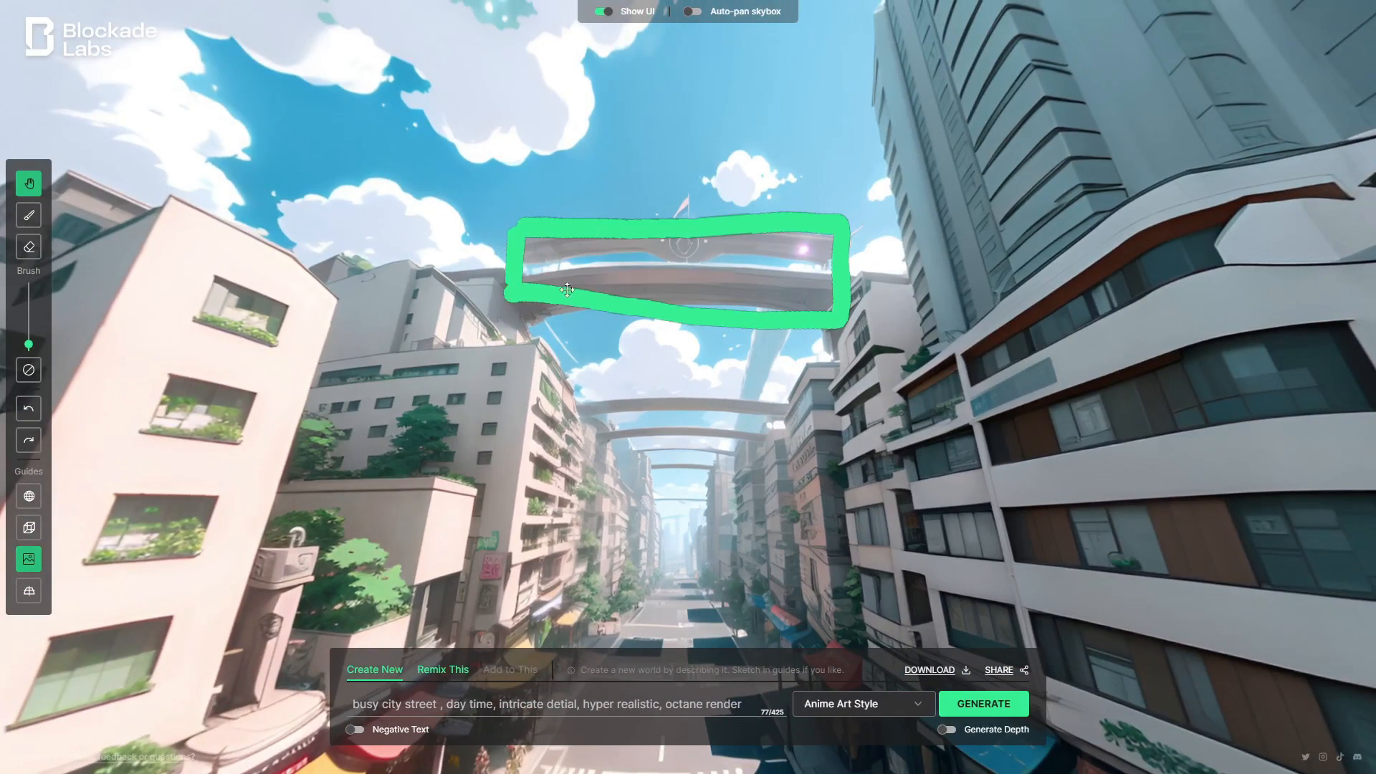
pyautogui.moveTo(687, 302); pyautogui.dragTo(627, 190)
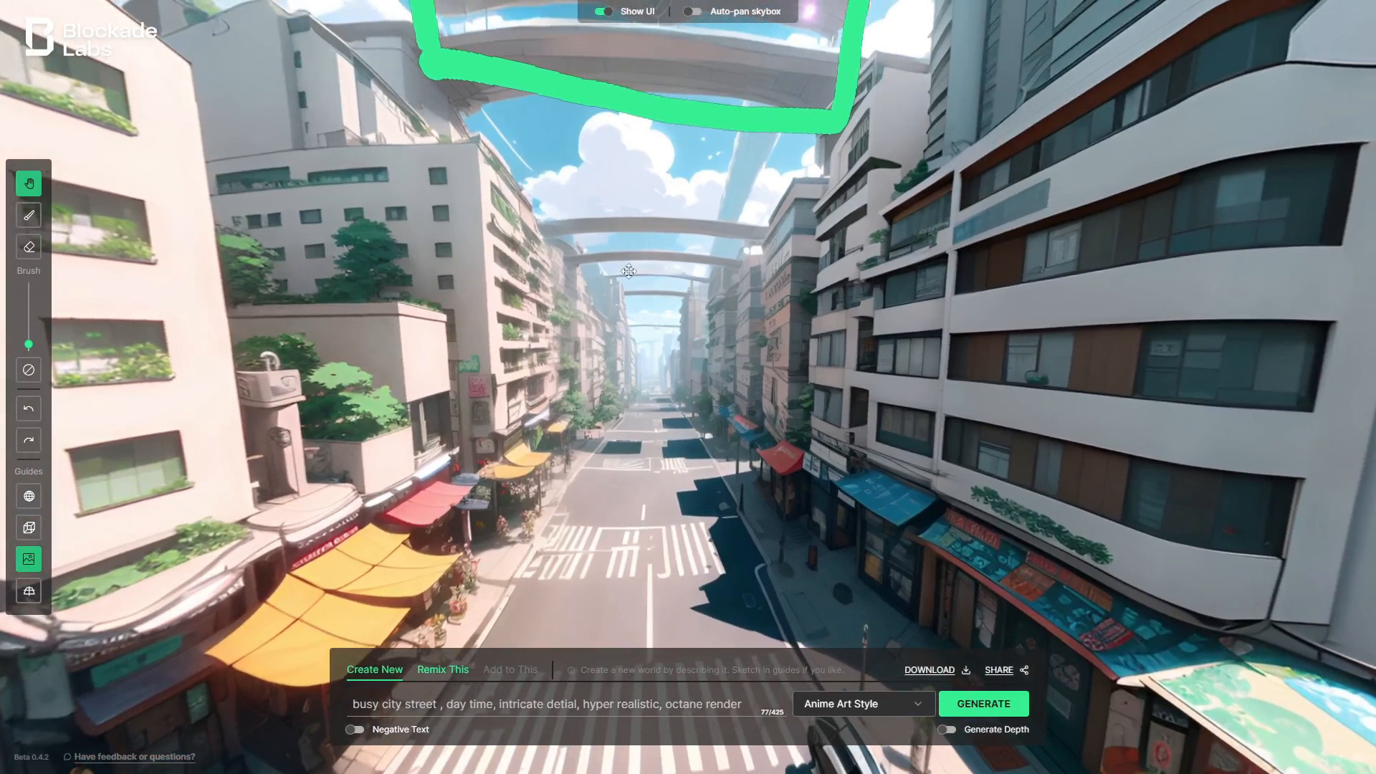
pyautogui.moveTo(646, 466); pyautogui.dragTo(630, 609)
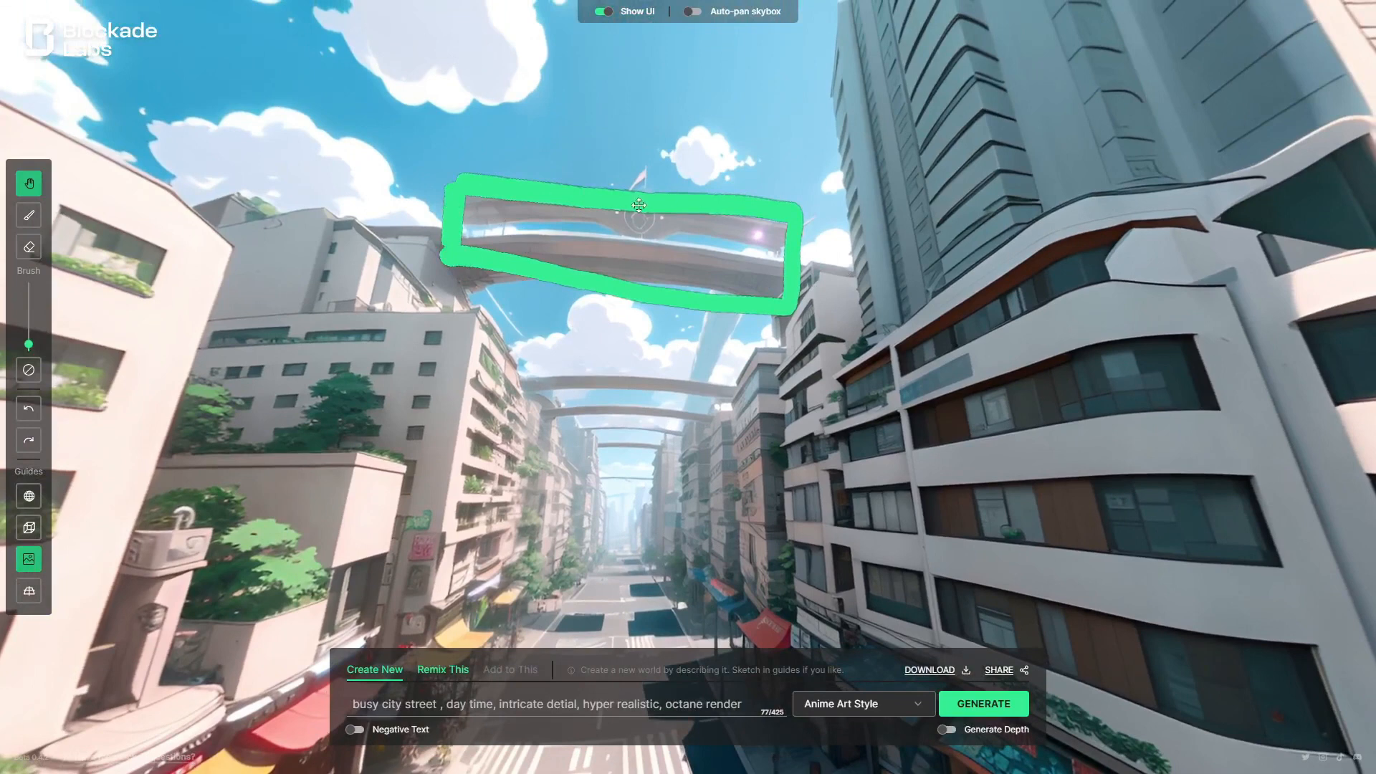
pyautogui.moveTo(624, 576); pyautogui.dragTo(588, 344)
pyautogui.moveTo(816, 370); pyautogui.dragTo(1003, 568)
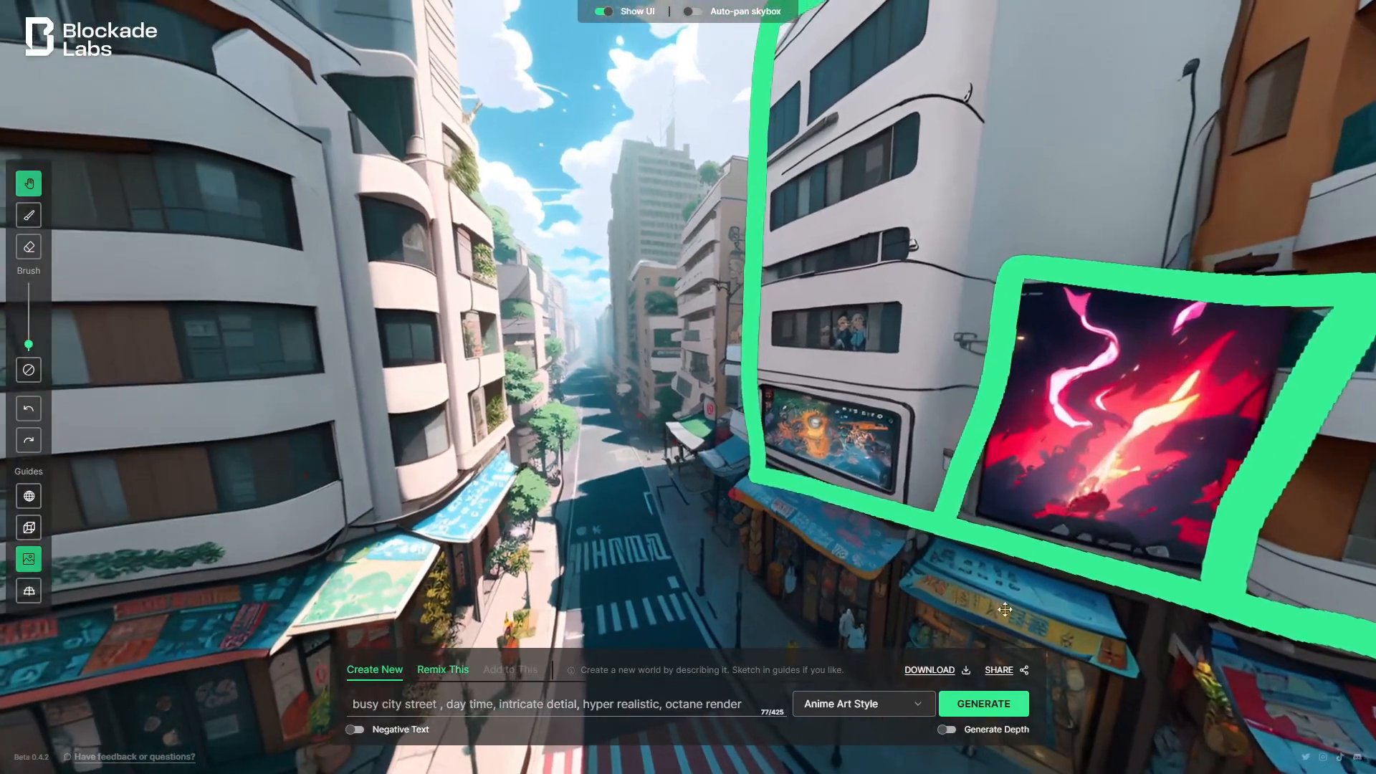
# - Download the Anime city skybox as a JPG, view the panorama in the image viewer, and close it
pyautogui.click(927, 669)
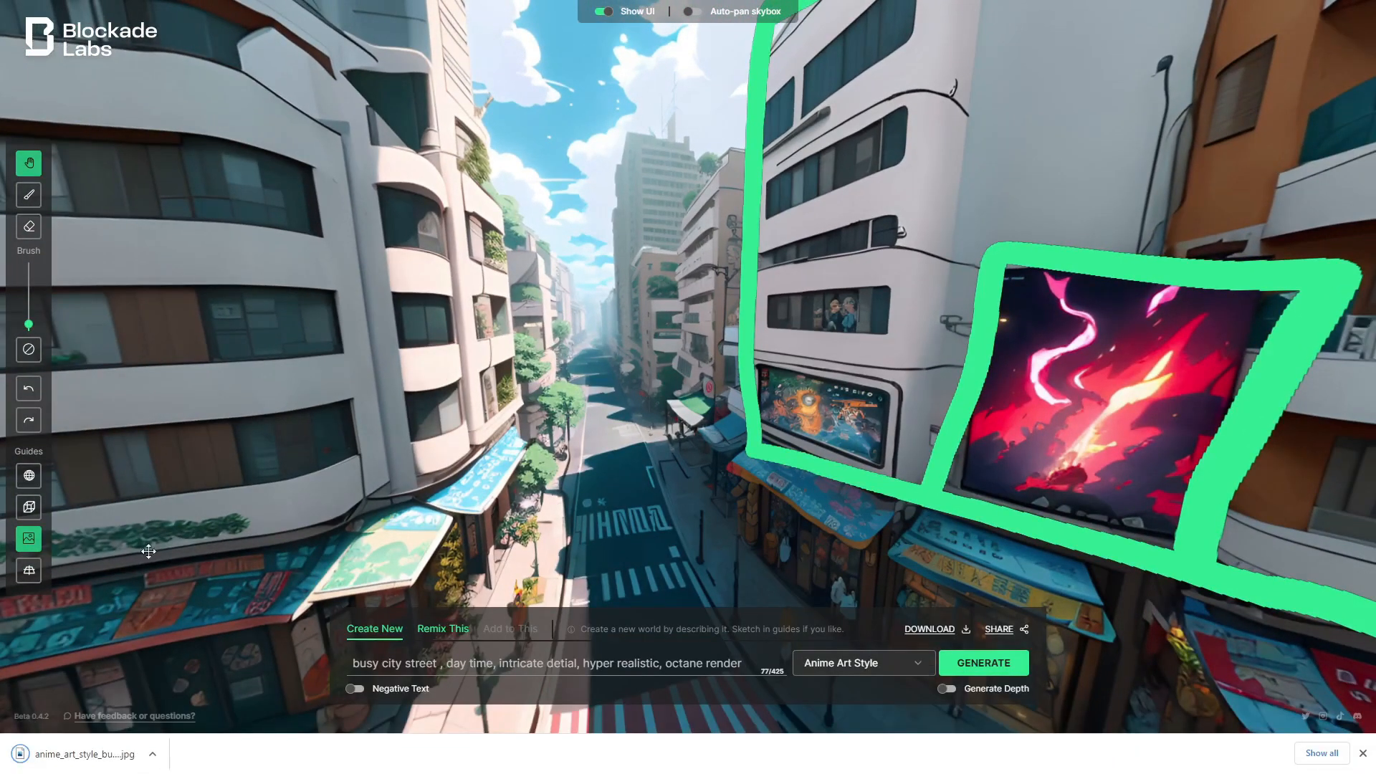
pyautogui.click(49, 754)
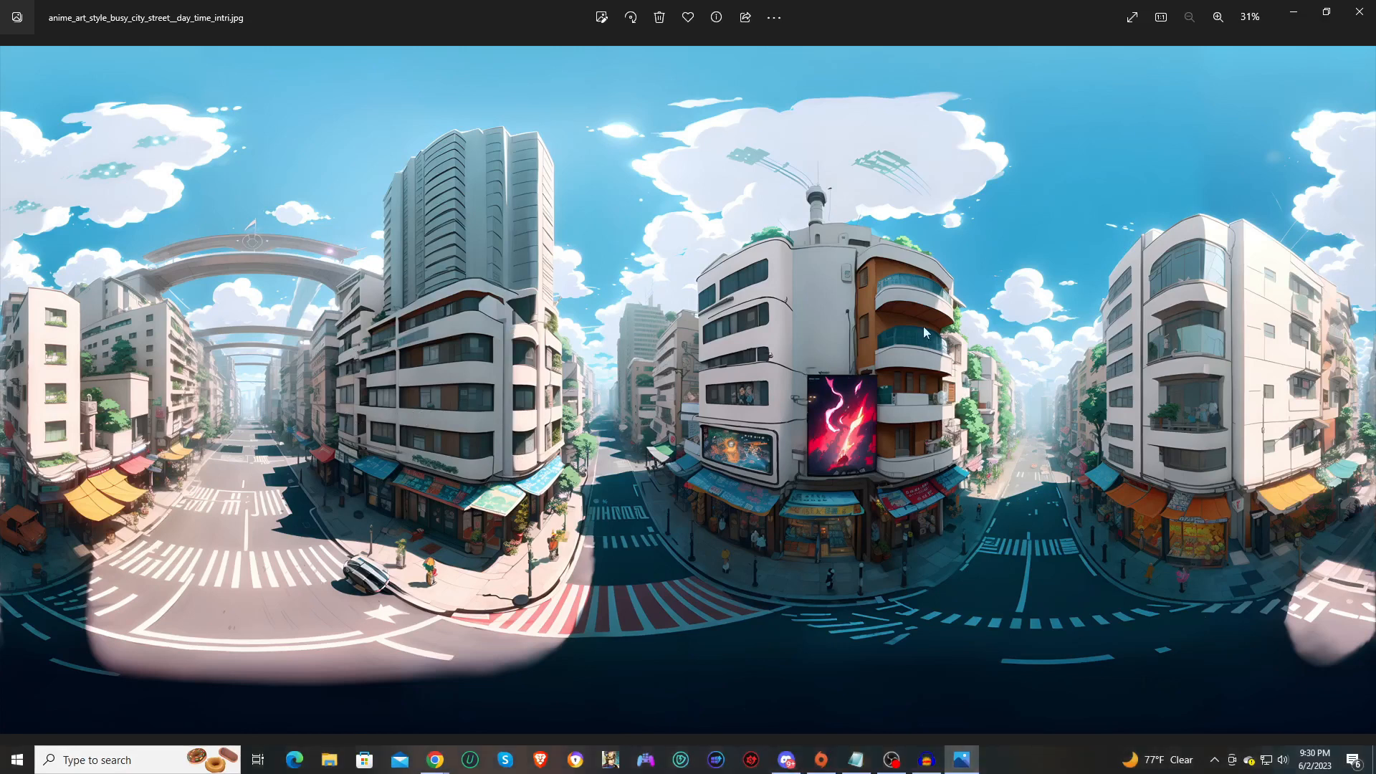
pyautogui.click(1360, 11)
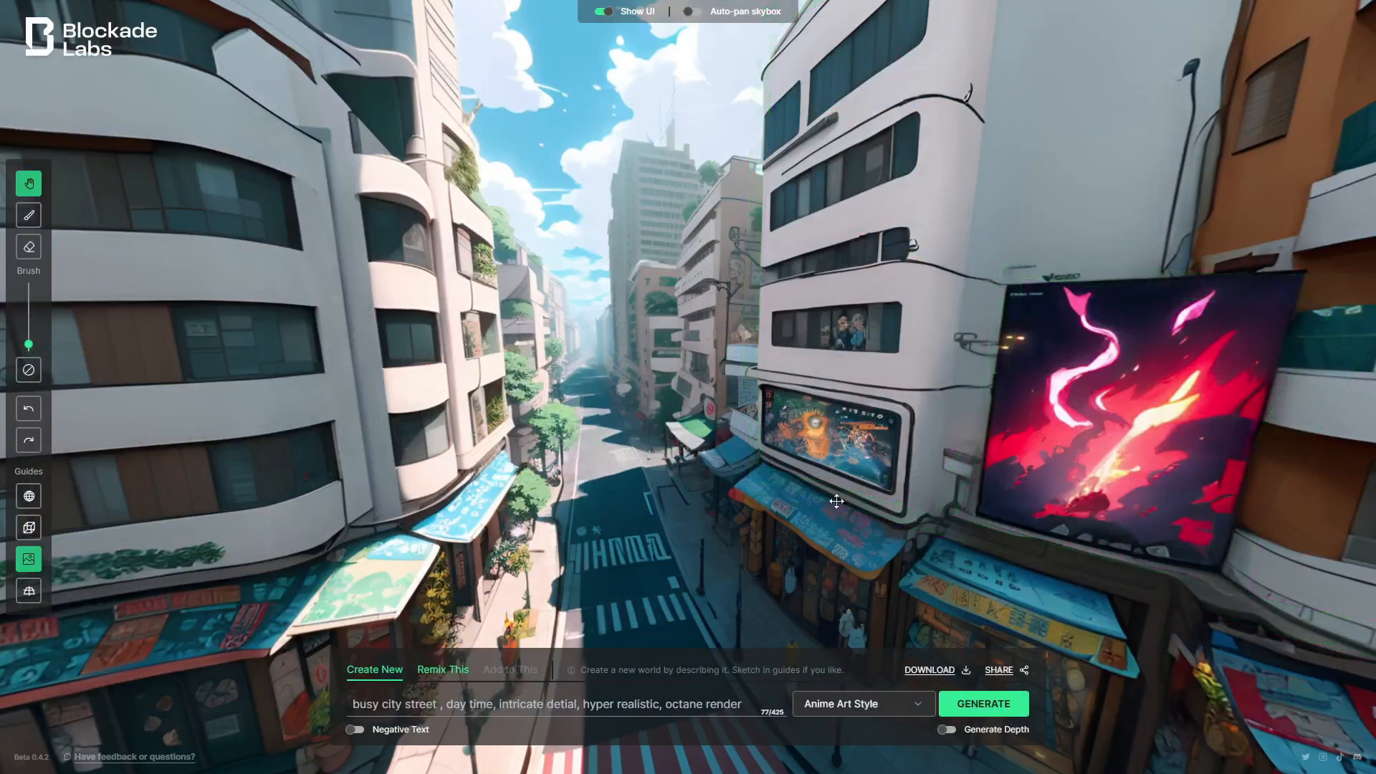
# - Generate a new skybox from the busy city street prompt in the Cyberpunk style
pyautogui.click(837, 701)
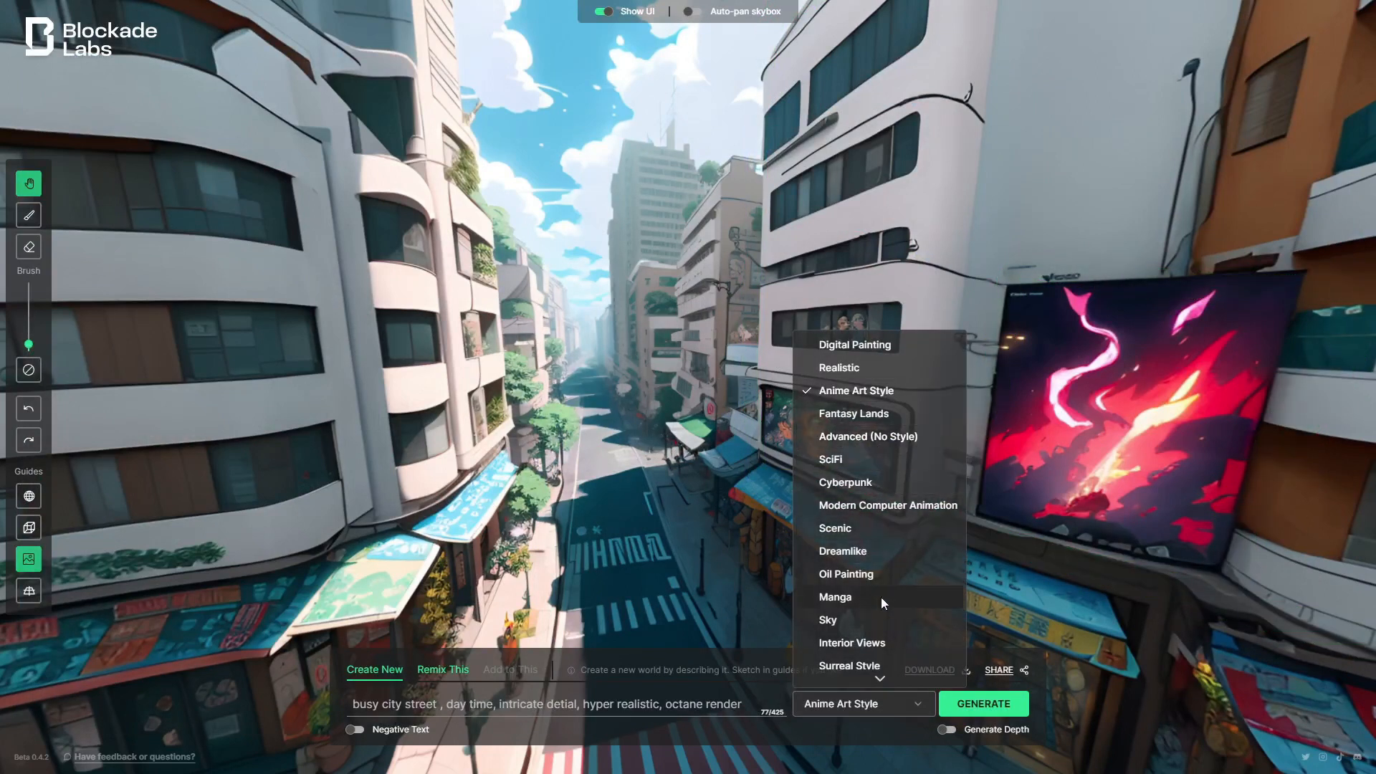
pyautogui.click(863, 485)
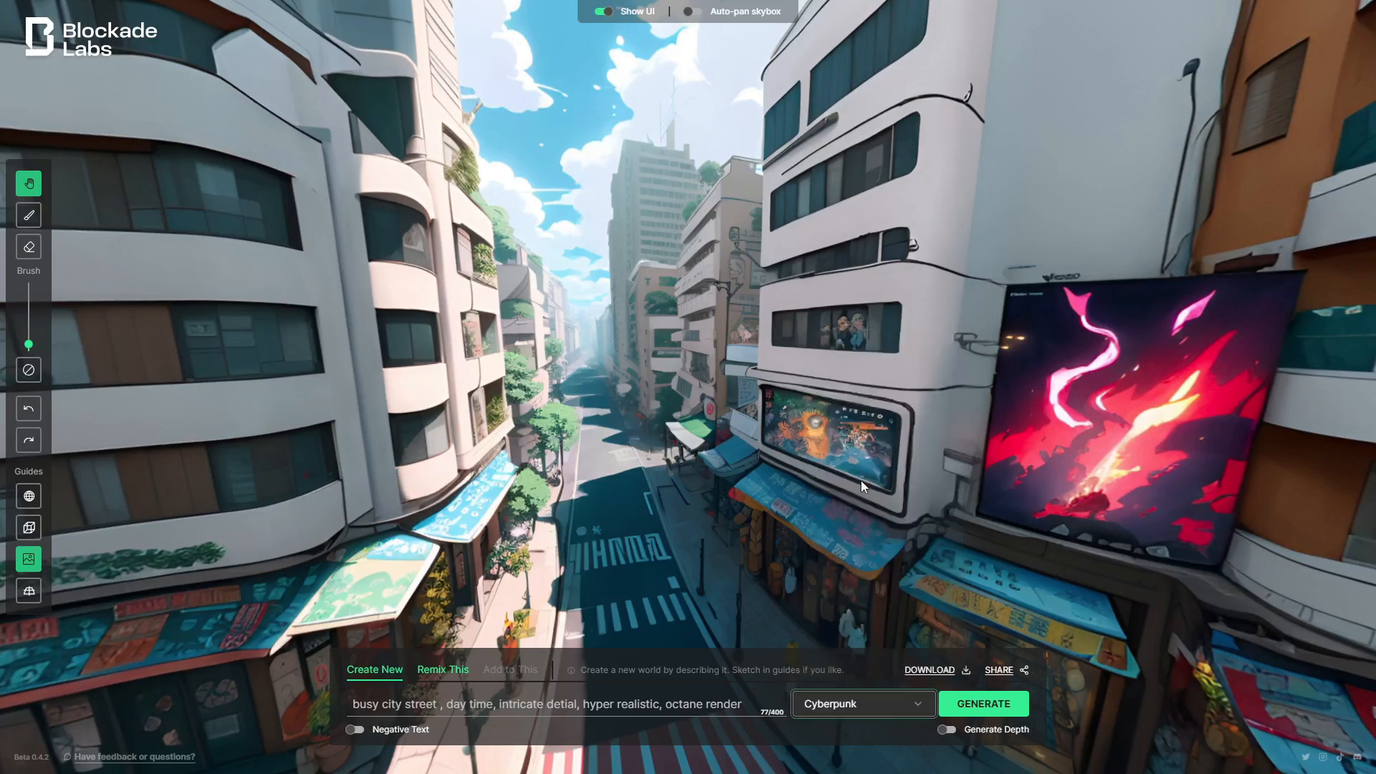
pyautogui.click(978, 704)
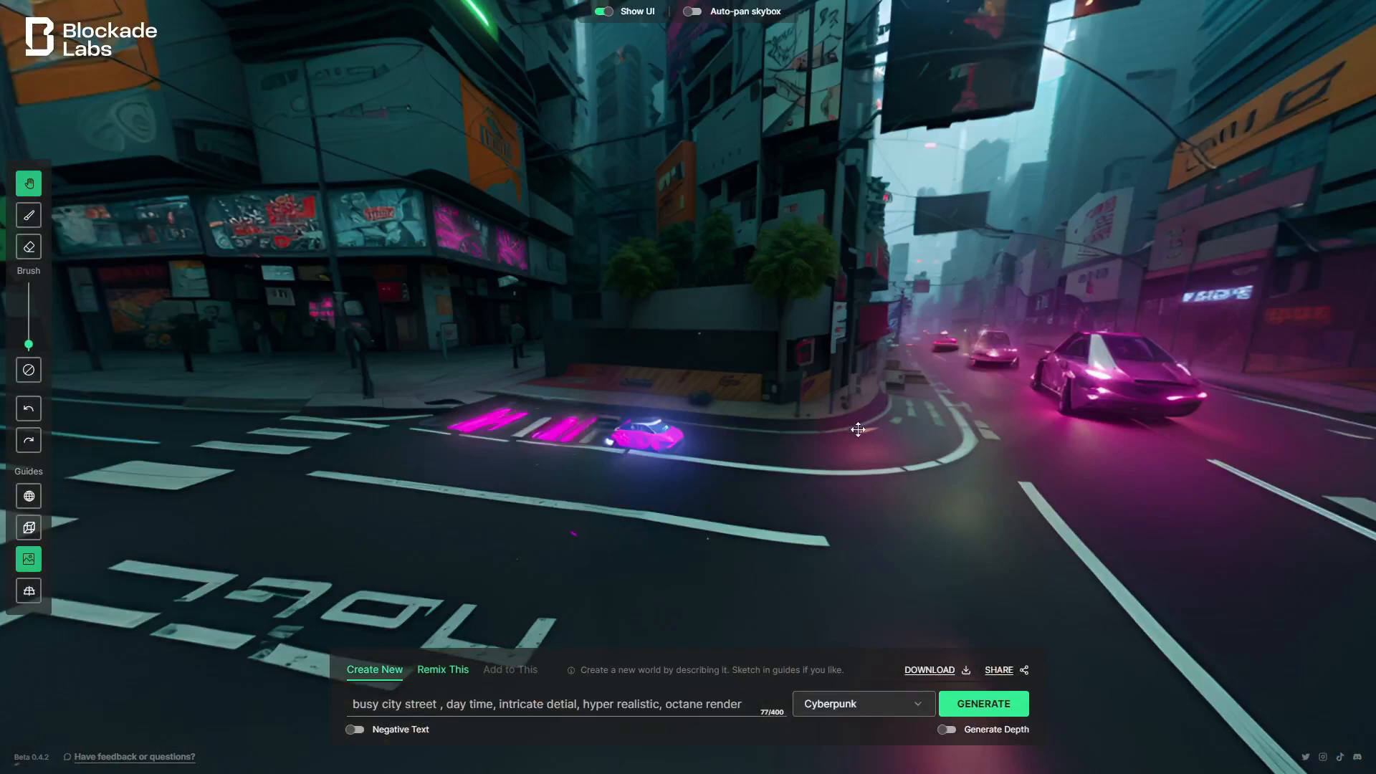
# - Look around the Cyberpunk city and compare the sketched square, doorway and arch outlines with the generated buildings
pyautogui.moveTo(757, 310); pyautogui.dragTo(667, 437)
pyautogui.moveTo(583, 498); pyautogui.dragTo(250, 511)
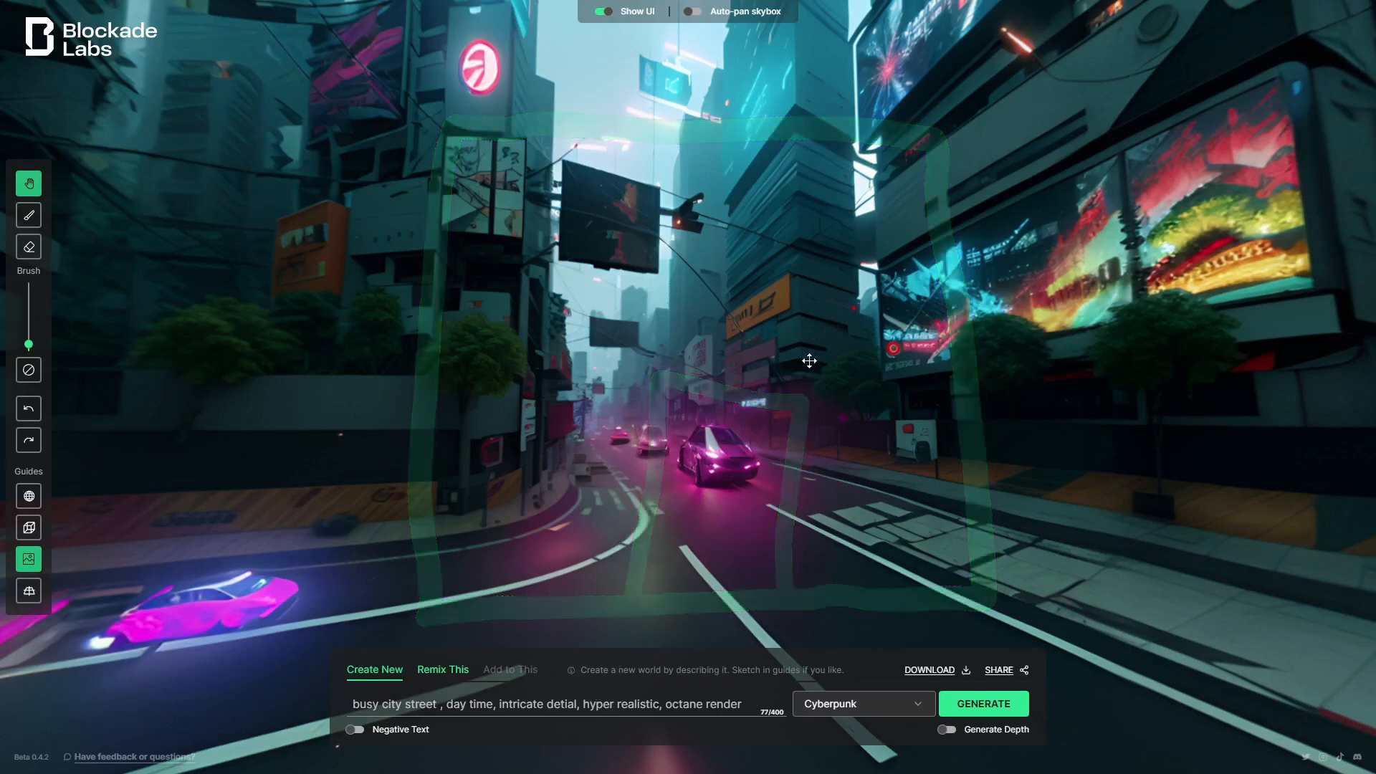
pyautogui.moveTo(1176, 278); pyautogui.dragTo(745, 310)
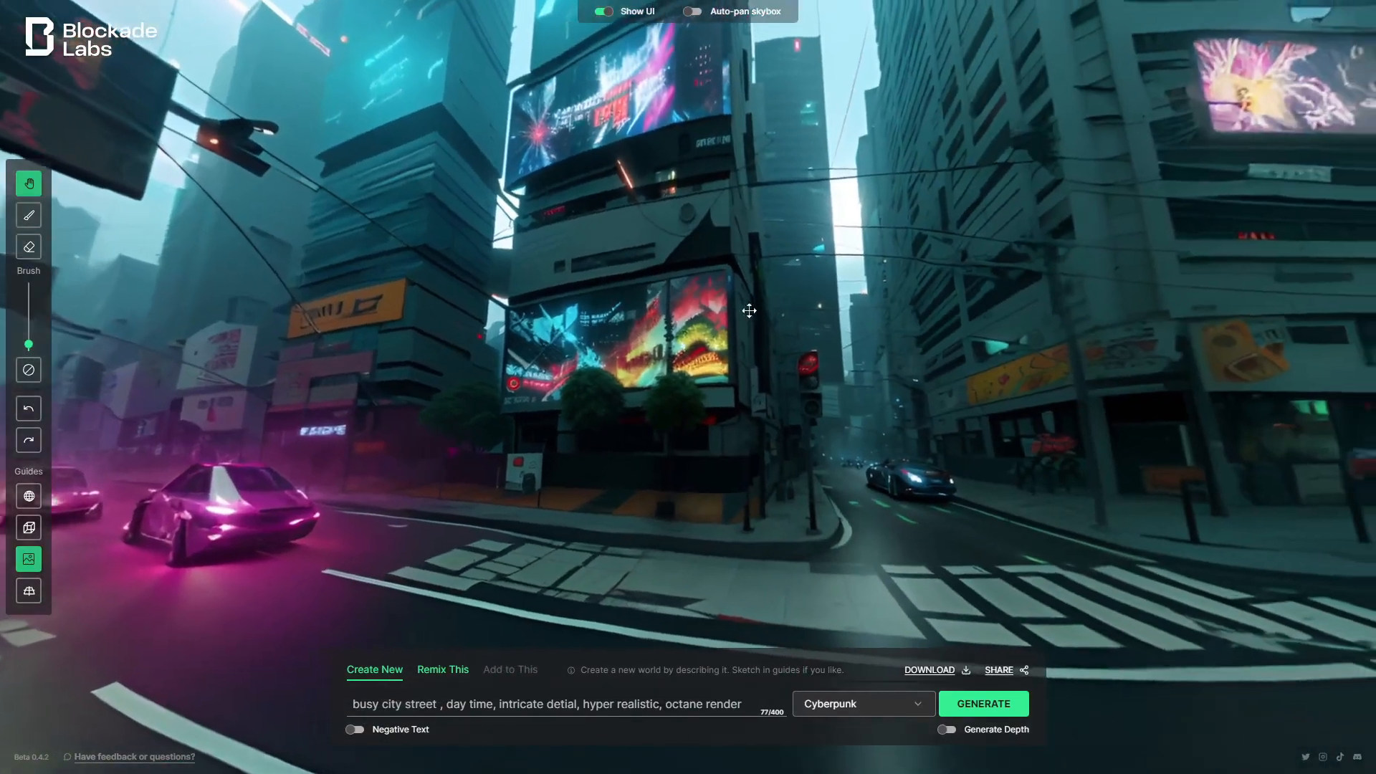
pyautogui.moveTo(831, 397); pyautogui.dragTo(566, 465)
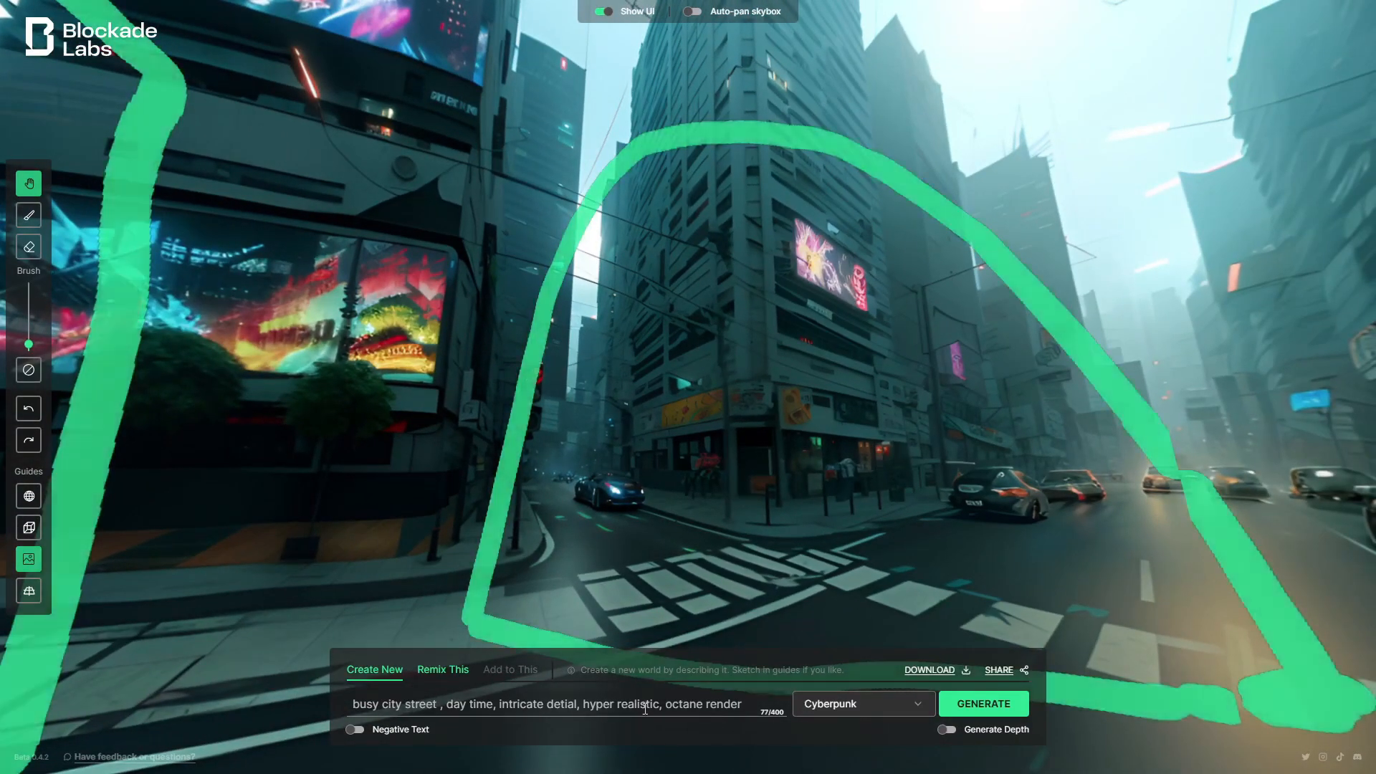
pyautogui.moveTo(878, 429); pyautogui.dragTo(580, 392)
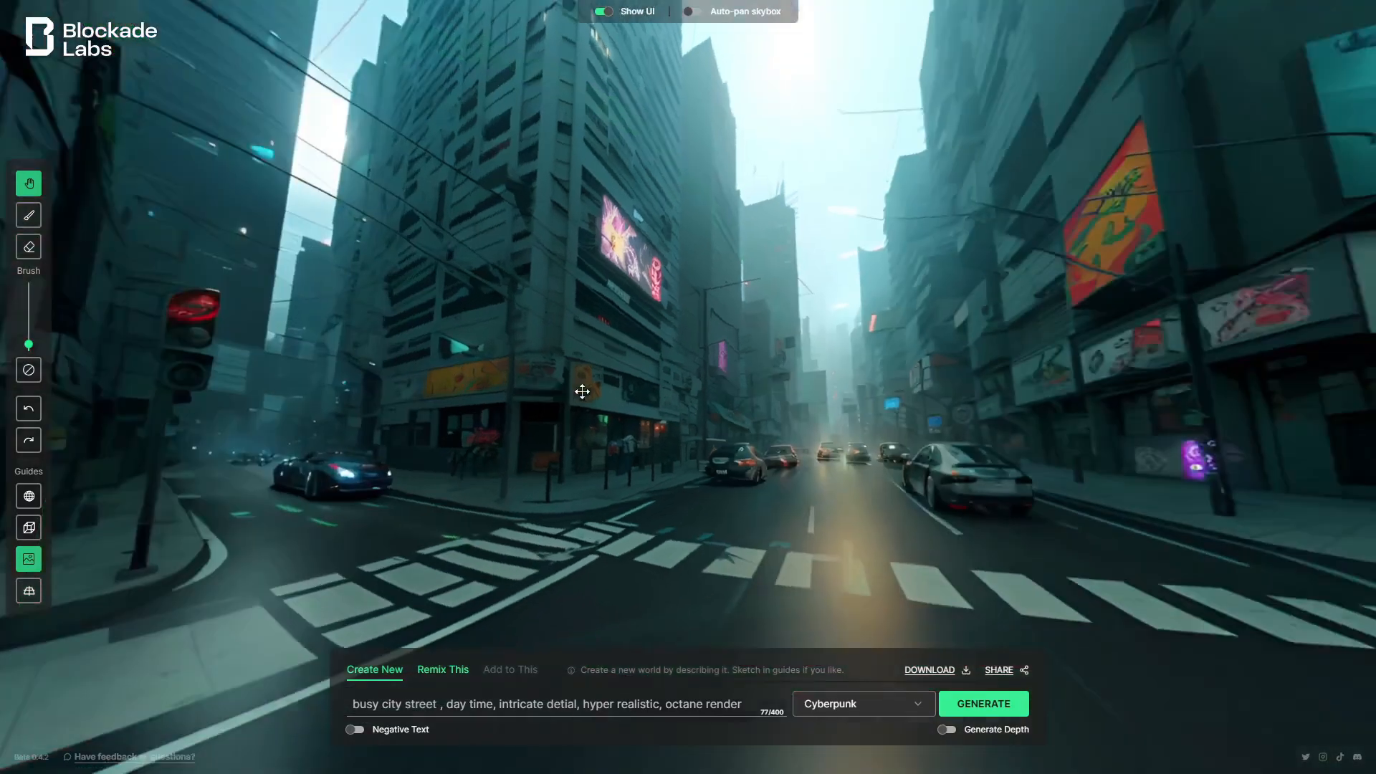
# - Look all around the Cyberpunk intersection, examining its towers, billboards and traffic from street level up to the sky
pyautogui.moveTo(989, 391); pyautogui.dragTo(687, 651)
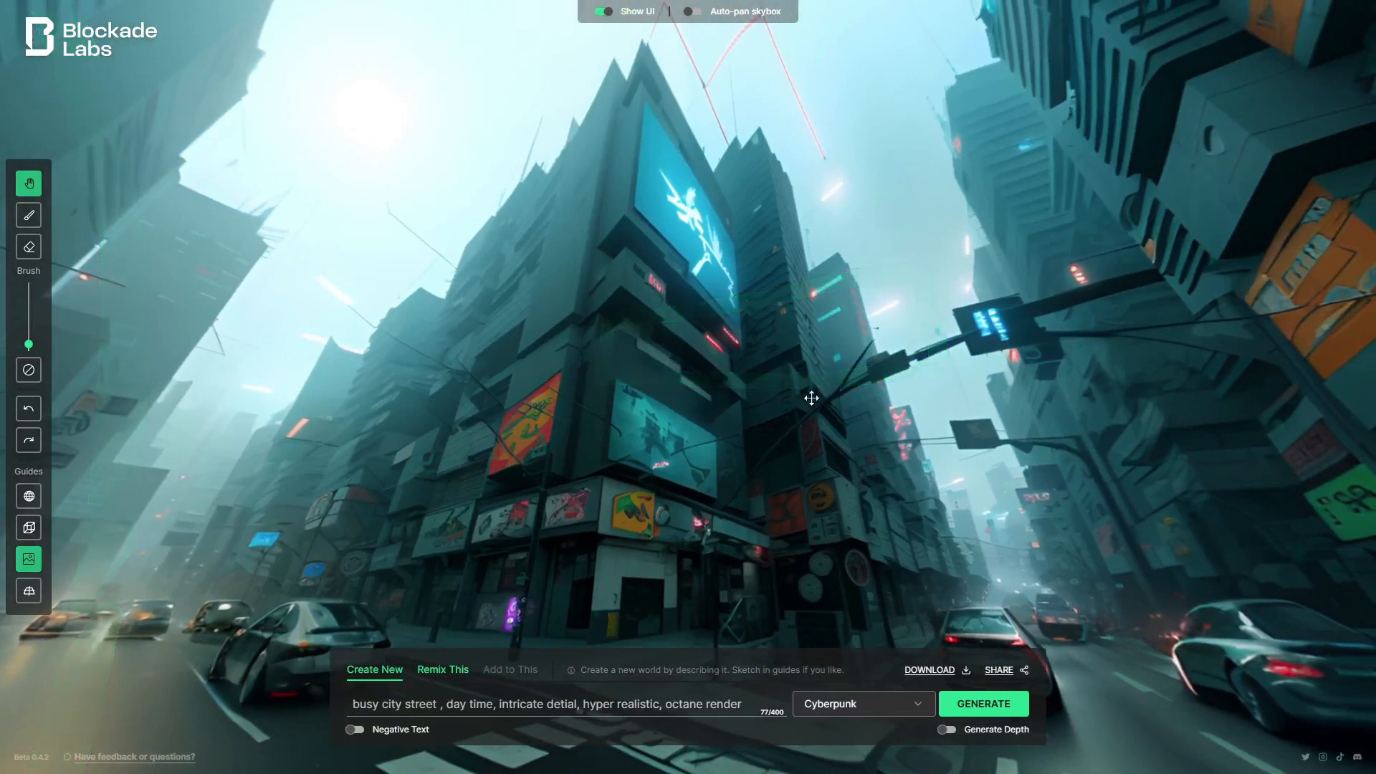
pyautogui.moveTo(811, 397); pyautogui.dragTo(765, 319)
pyautogui.moveTo(930, 449); pyautogui.dragTo(853, 295)
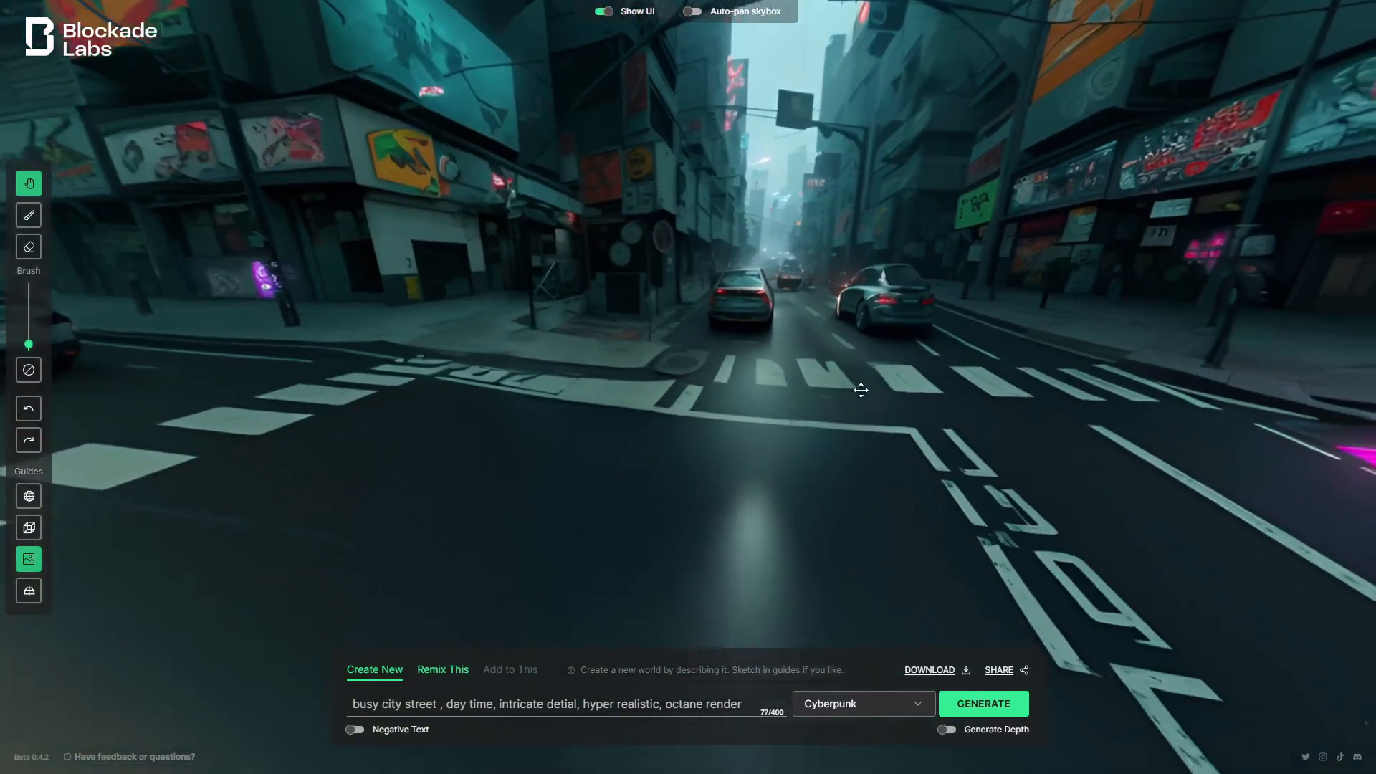
pyautogui.moveTo(860, 389); pyautogui.dragTo(737, 459)
pyautogui.moveTo(915, 420); pyautogui.dragTo(530, 423)
pyautogui.moveTo(932, 376); pyautogui.dragTo(836, 358)
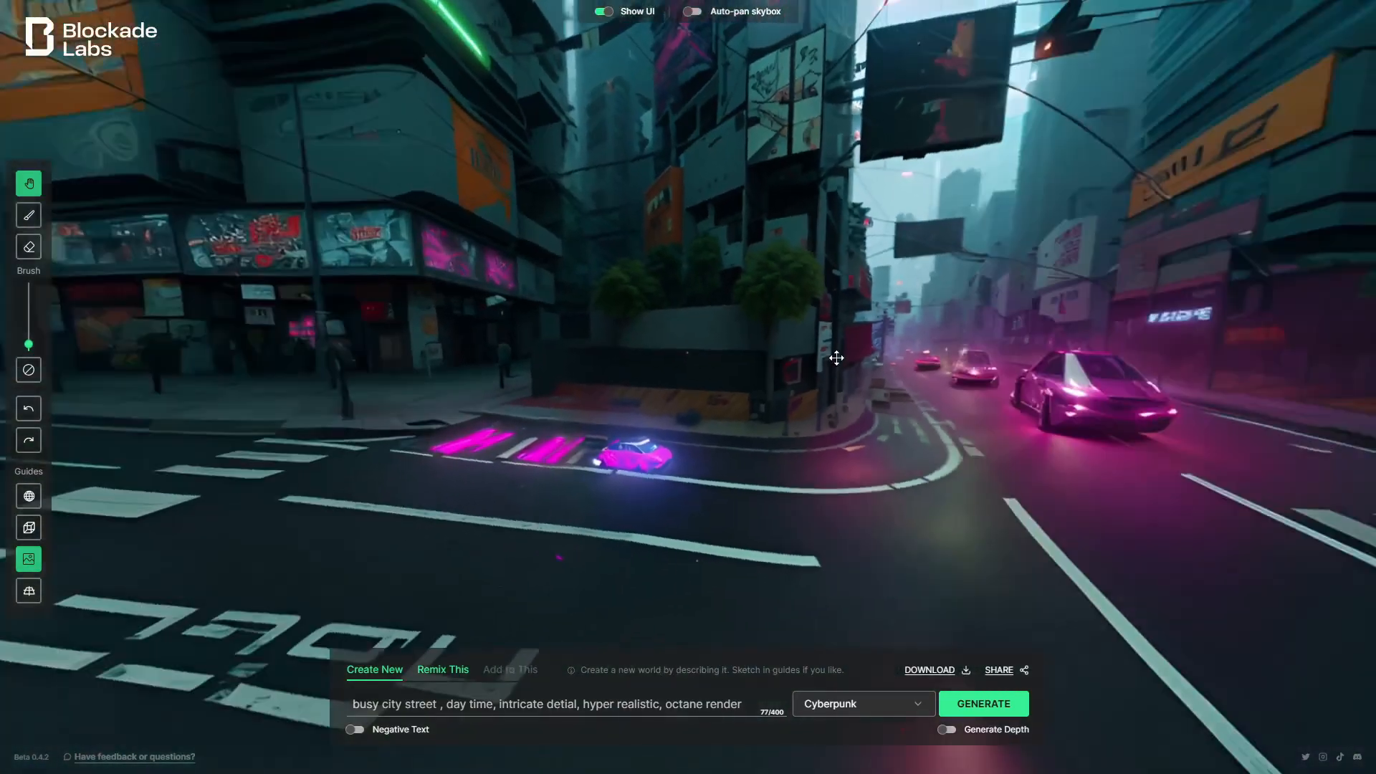
pyautogui.moveTo(875, 308); pyautogui.dragTo(884, 467)
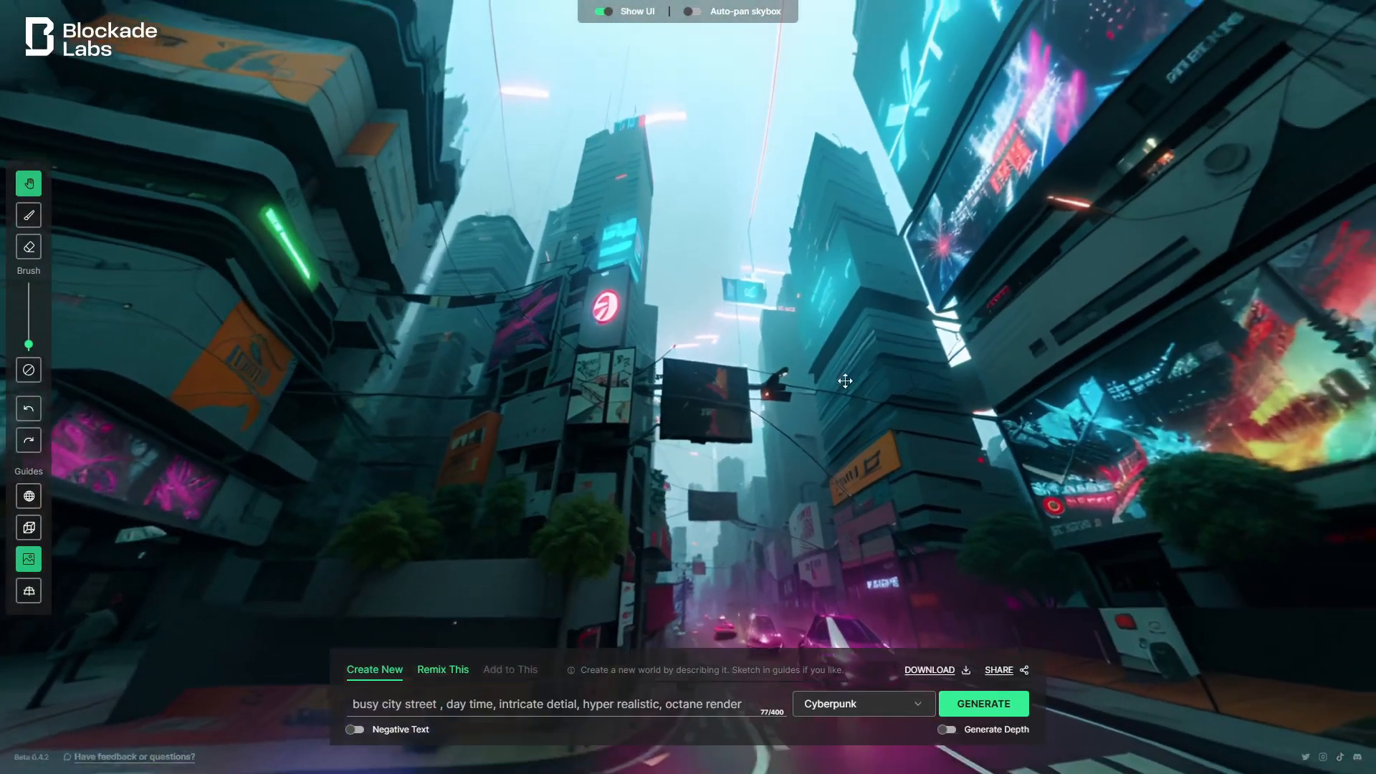
pyautogui.moveTo(845, 380); pyautogui.dragTo(817, 483)
pyautogui.moveTo(909, 473); pyautogui.dragTo(731, 336)
pyautogui.moveTo(979, 428); pyautogui.dragTo(714, 290)
pyautogui.moveTo(940, 380); pyautogui.dragTo(699, 379)
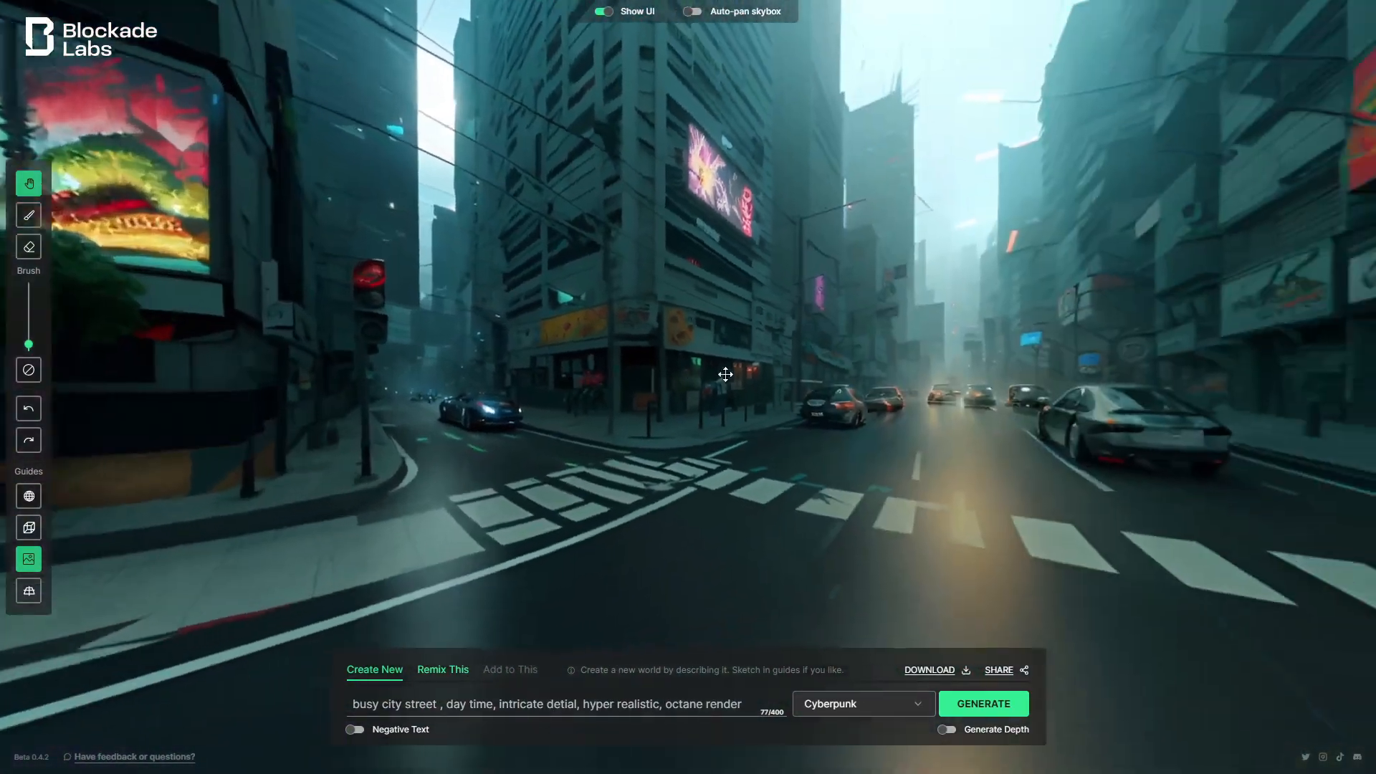
pyautogui.moveTo(796, 353); pyautogui.dragTo(717, 373)
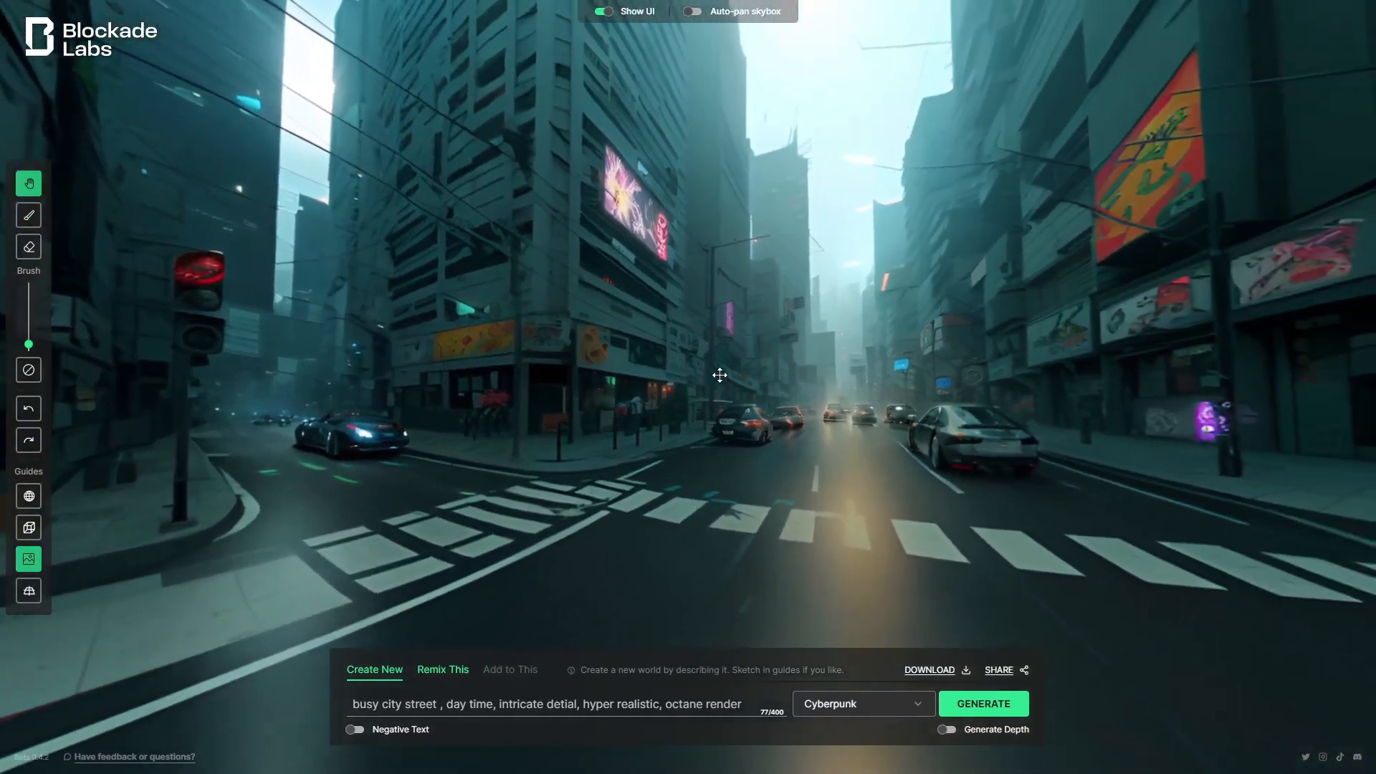
# - Examine the Cyberpunk scene's road markings, neon pink car, crosswalks and storefronts in another full turn around the intersection
pyautogui.moveTo(691, 419); pyautogui.dragTo(1035, 379)
pyautogui.moveTo(502, 419); pyautogui.dragTo(1047, 356)
pyautogui.moveTo(838, 356); pyautogui.dragTo(632, 315)
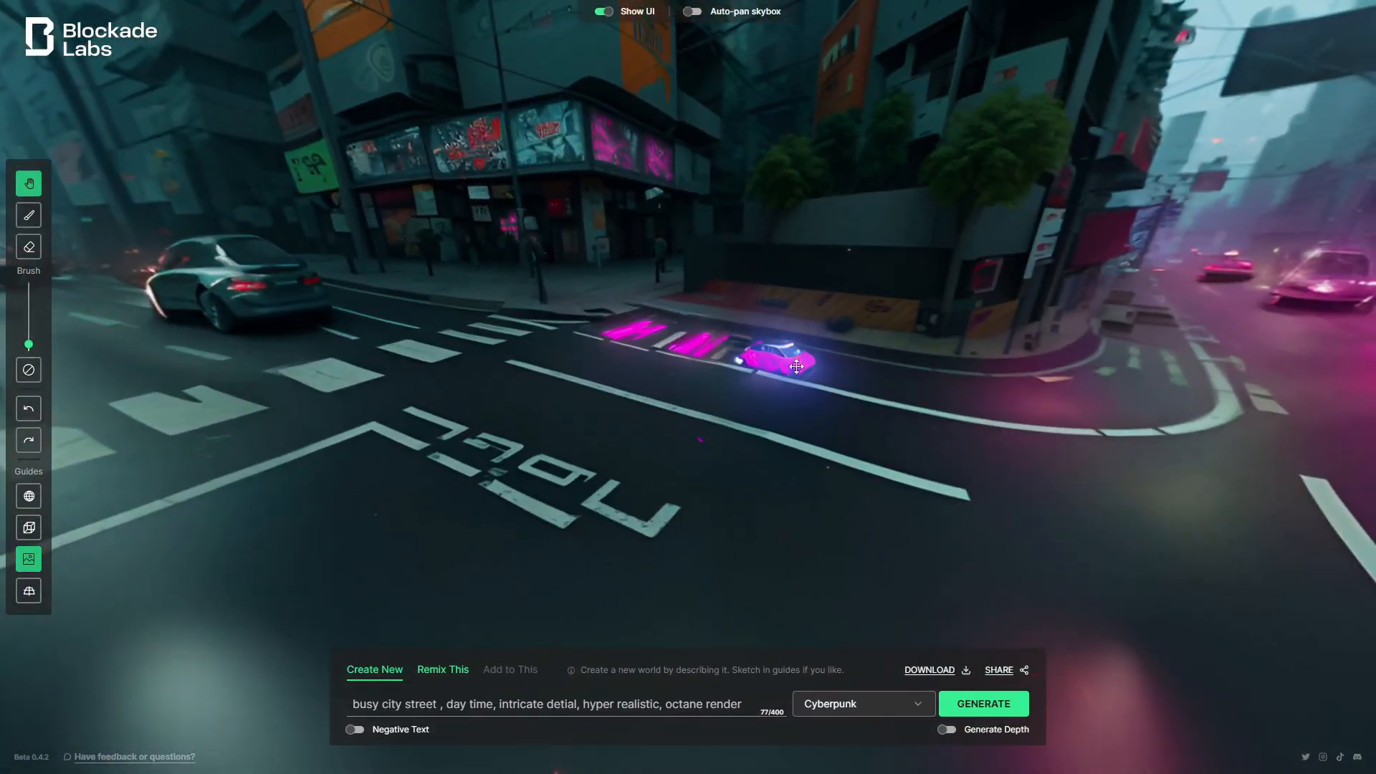
pyautogui.moveTo(726, 372); pyautogui.dragTo(946, 419)
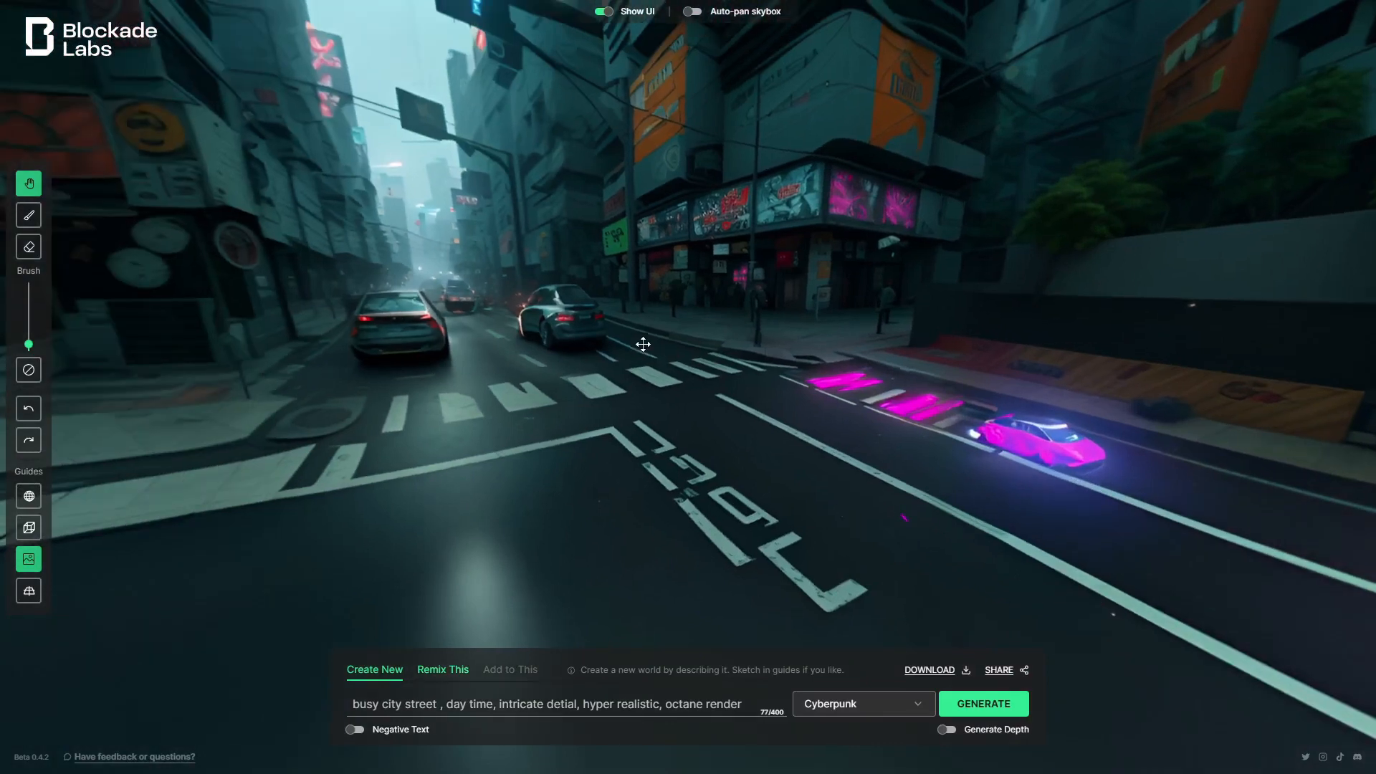
pyautogui.moveTo(783, 255); pyautogui.dragTo(535, 310)
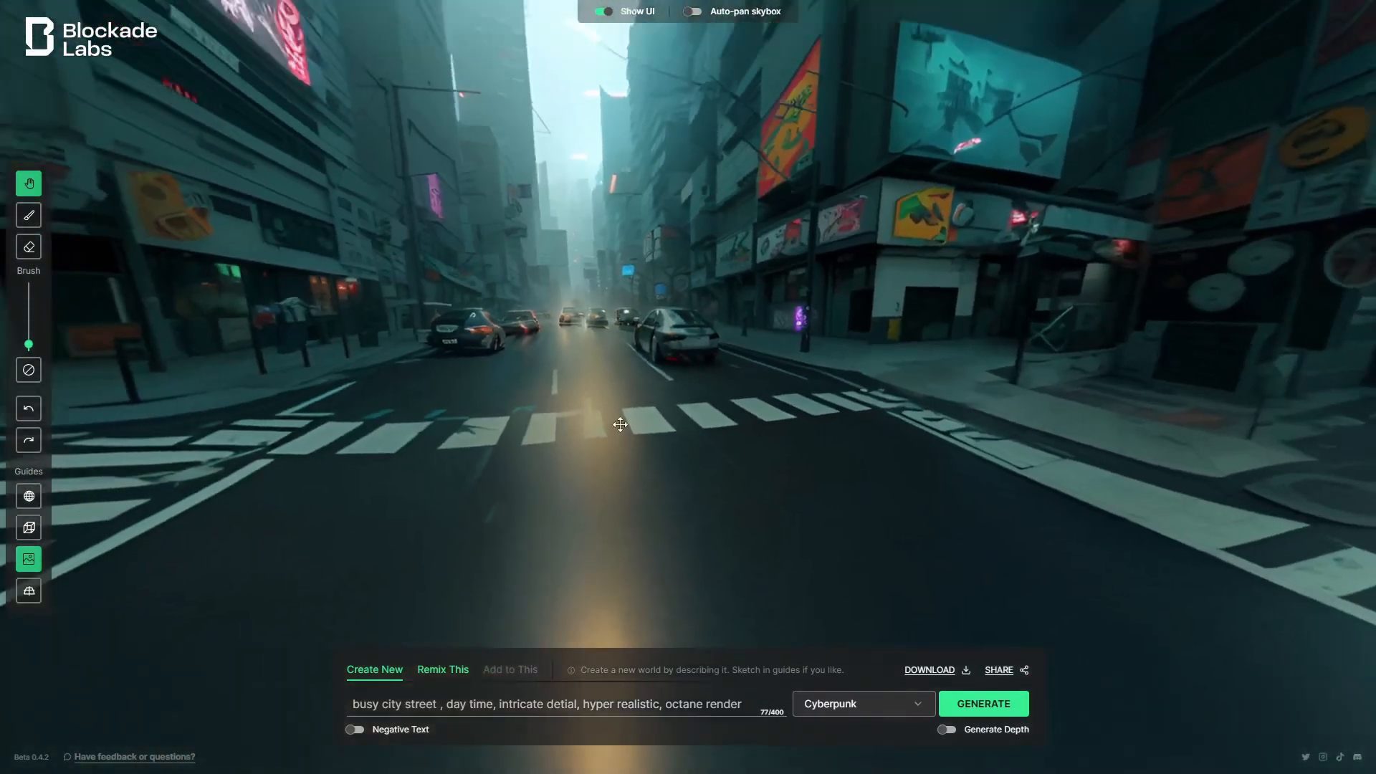
pyautogui.moveTo(619, 424); pyautogui.dragTo(609, 530)
pyautogui.moveTo(838, 396); pyautogui.dragTo(583, 384)
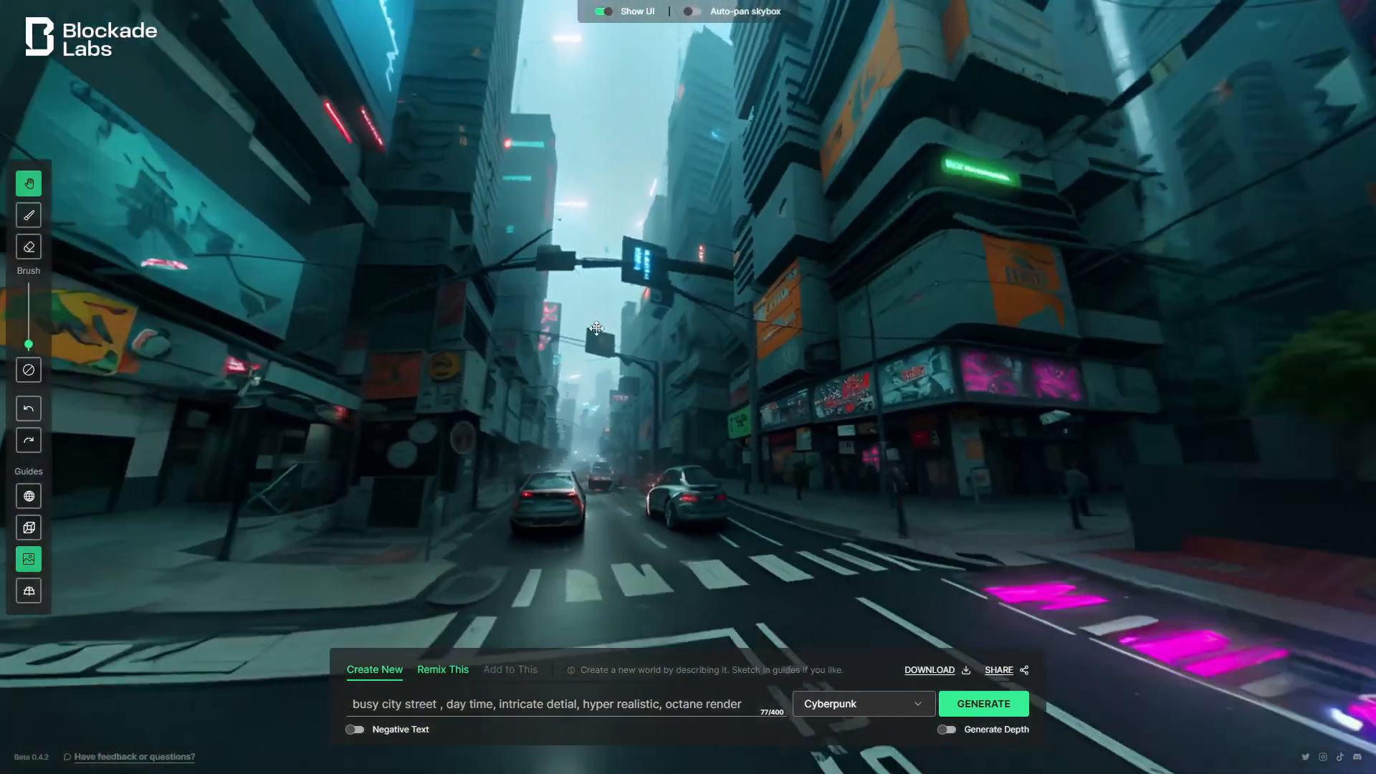
pyautogui.moveTo(921, 406); pyautogui.dragTo(626, 381)
pyautogui.moveTo(948, 404); pyautogui.dragTo(745, 407)
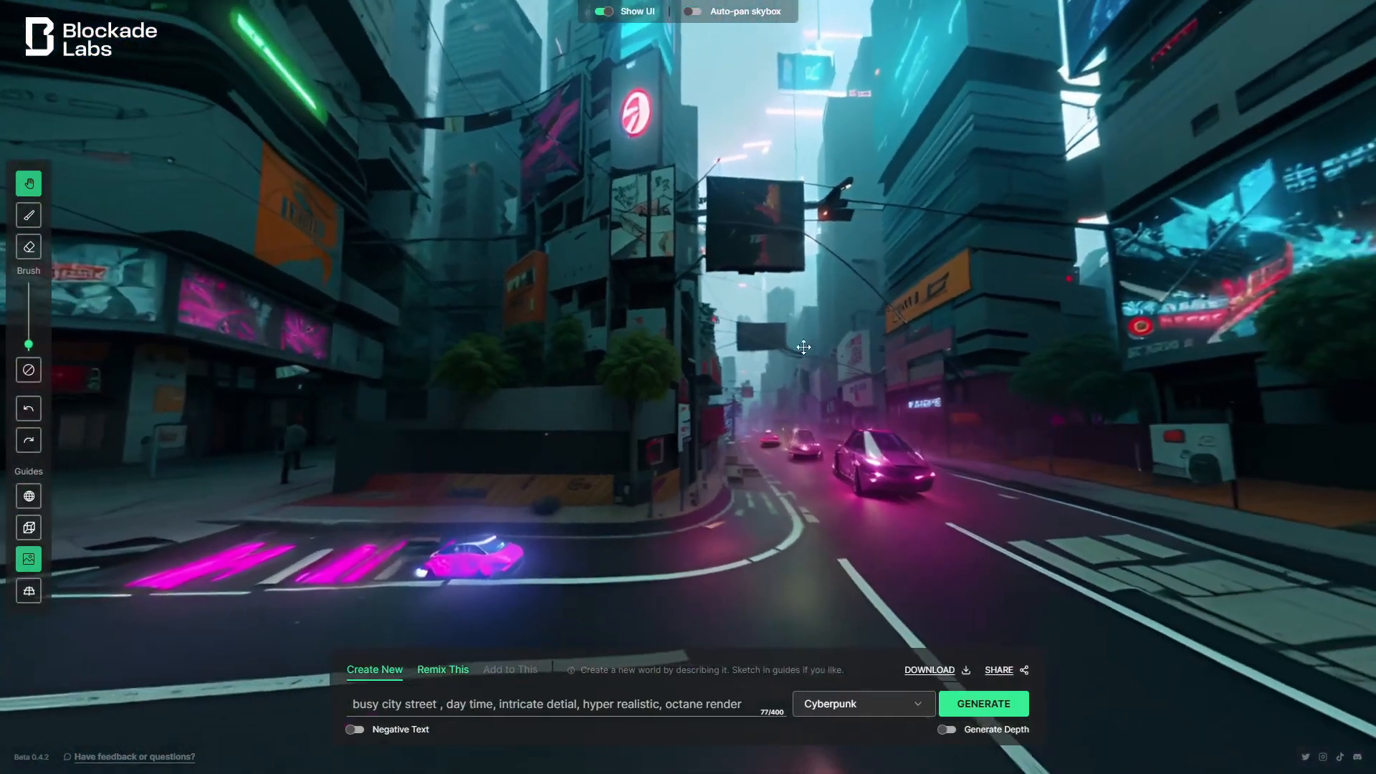
pyautogui.moveTo(792, 348); pyautogui.dragTo(472, 398)
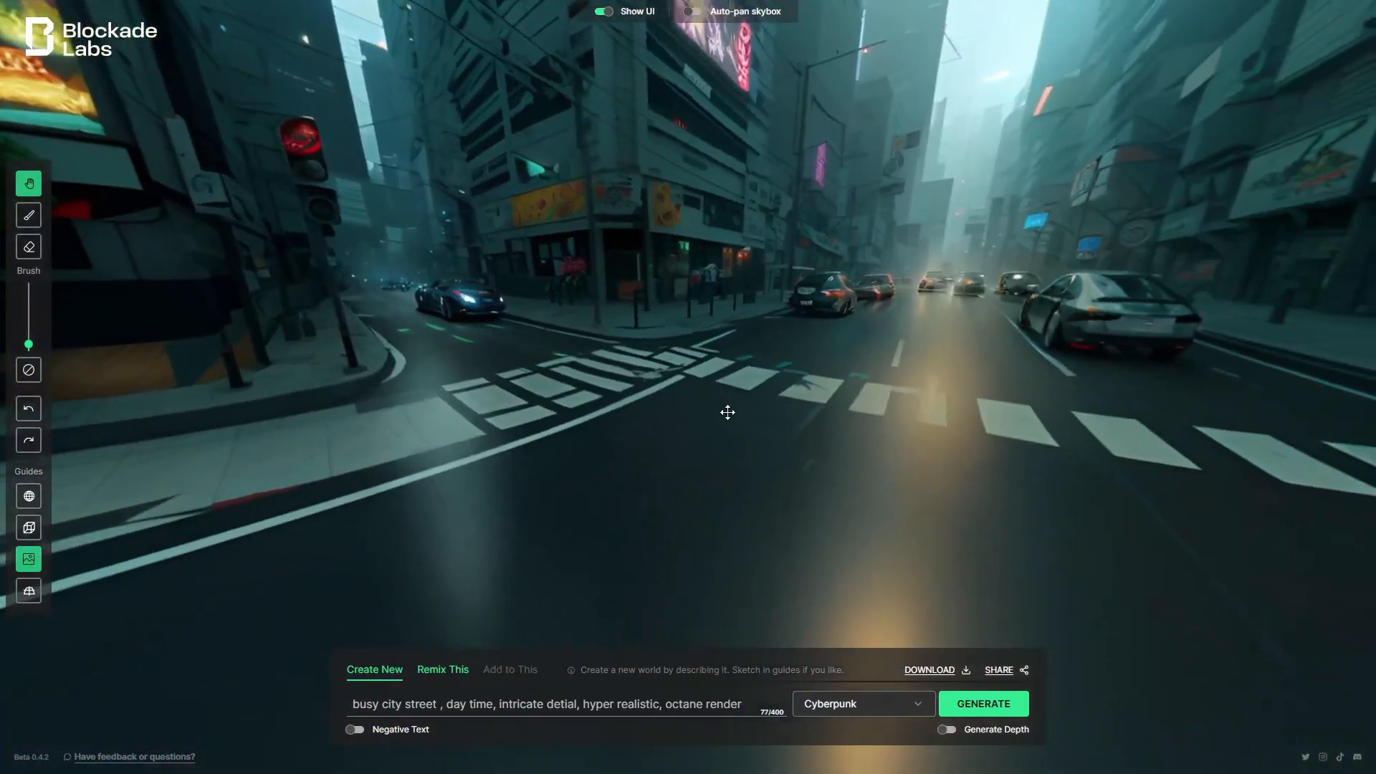
pyautogui.moveTo(722, 278); pyautogui.dragTo(749, 466)
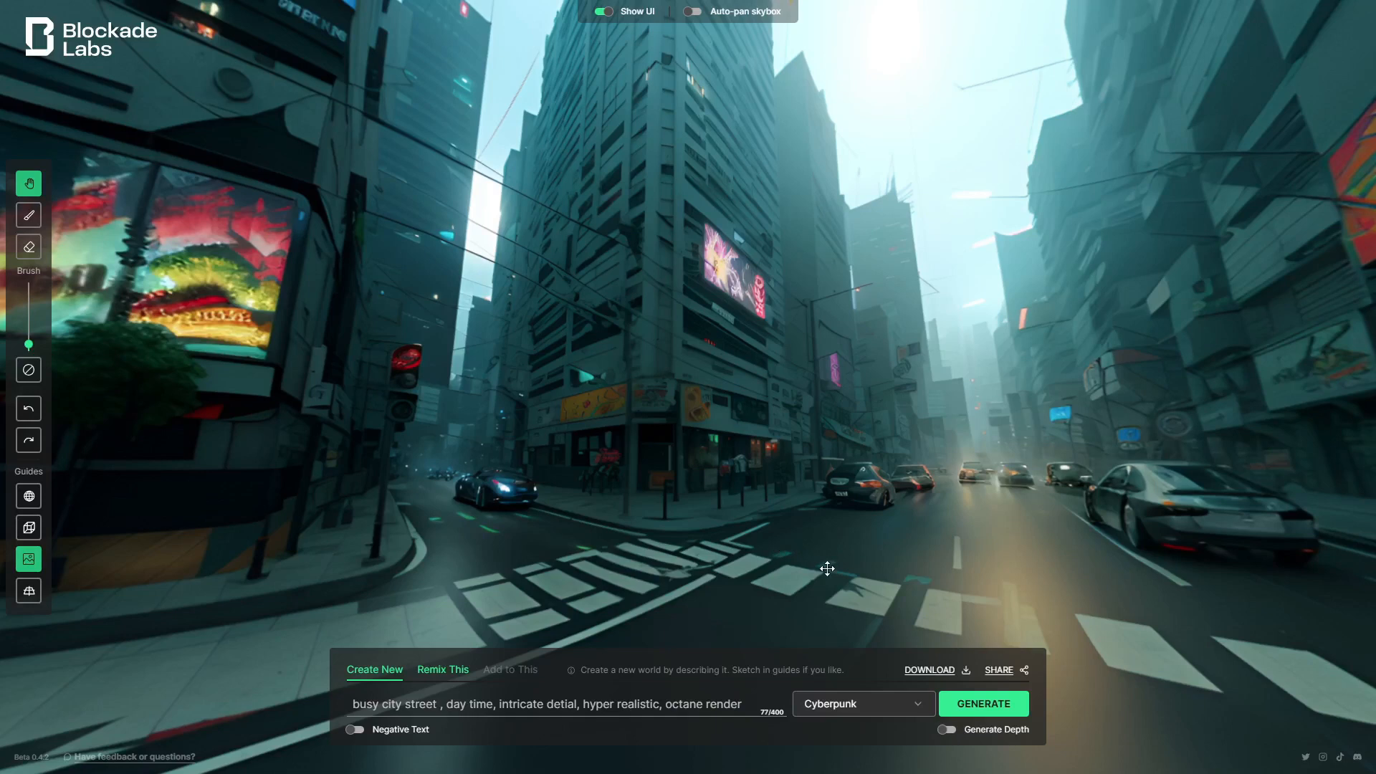
# - Turn on automatic panning of the skybox and hide the interface for a clean view of the Cyberpunk city
pyautogui.click(691, 12)
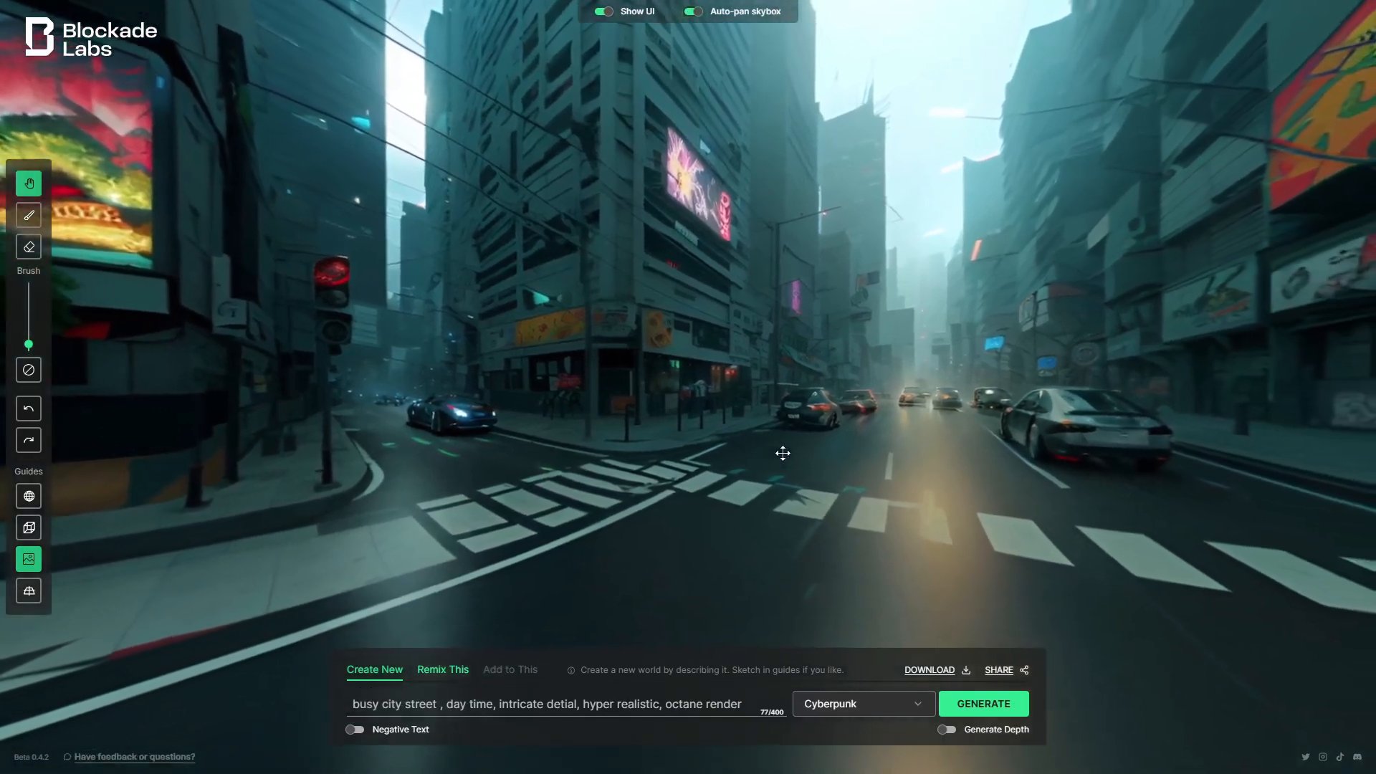
pyautogui.click(603, 11)
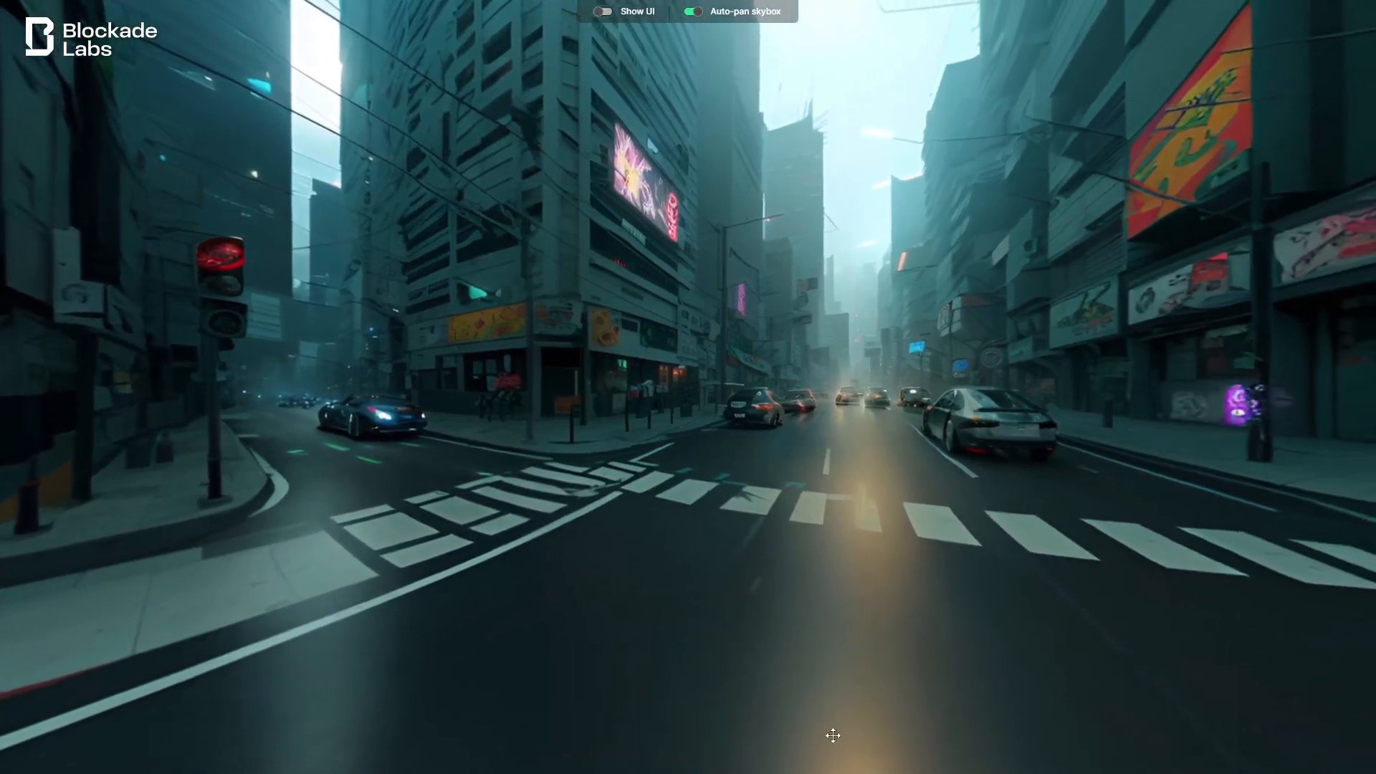